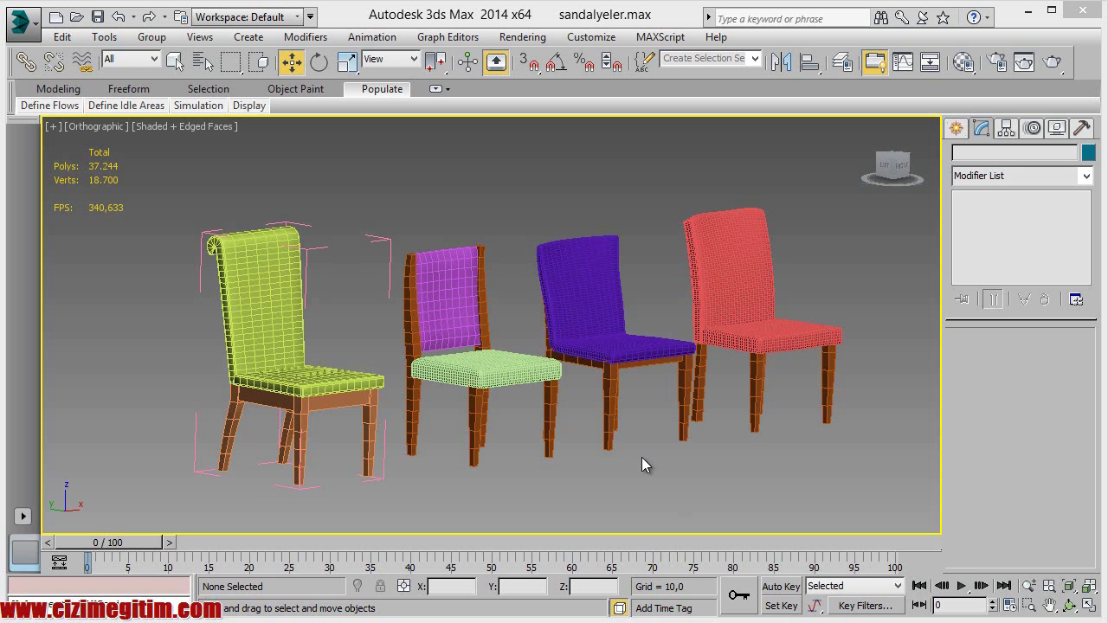
Step: Frame all four chairs, then select the red chair's front leg and seat cushion to inspect them
middle_click_drag(642, 456, 494, 457)
scroll(463, 435, "down", 3)
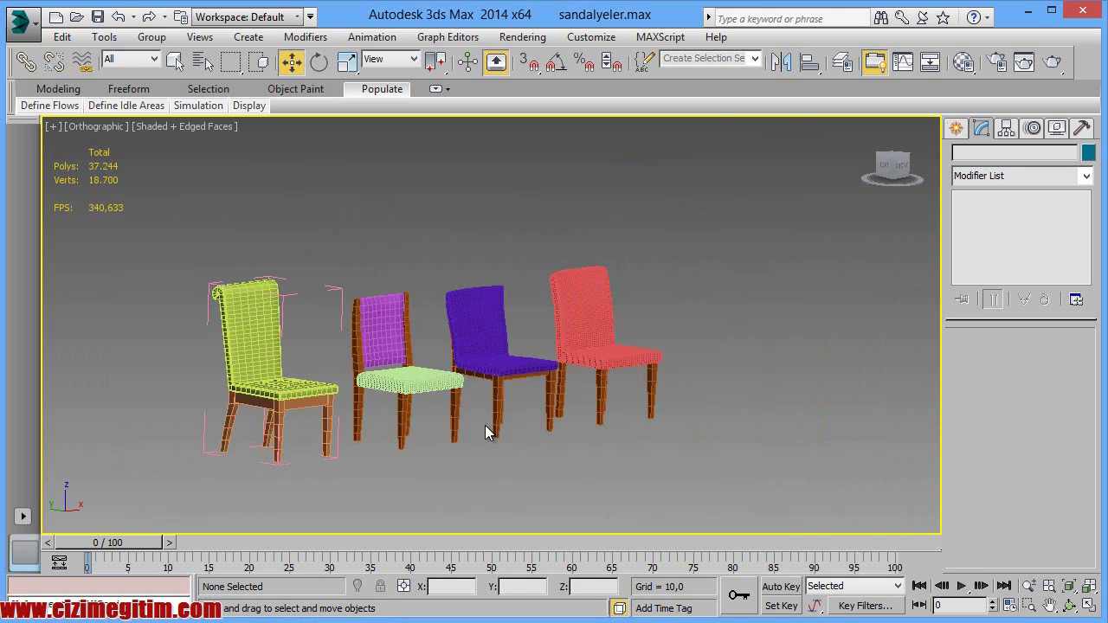
scroll(470, 434, "up", 2)
scroll(450, 420, "up", 3)
scroll(494, 398, "up", 2)
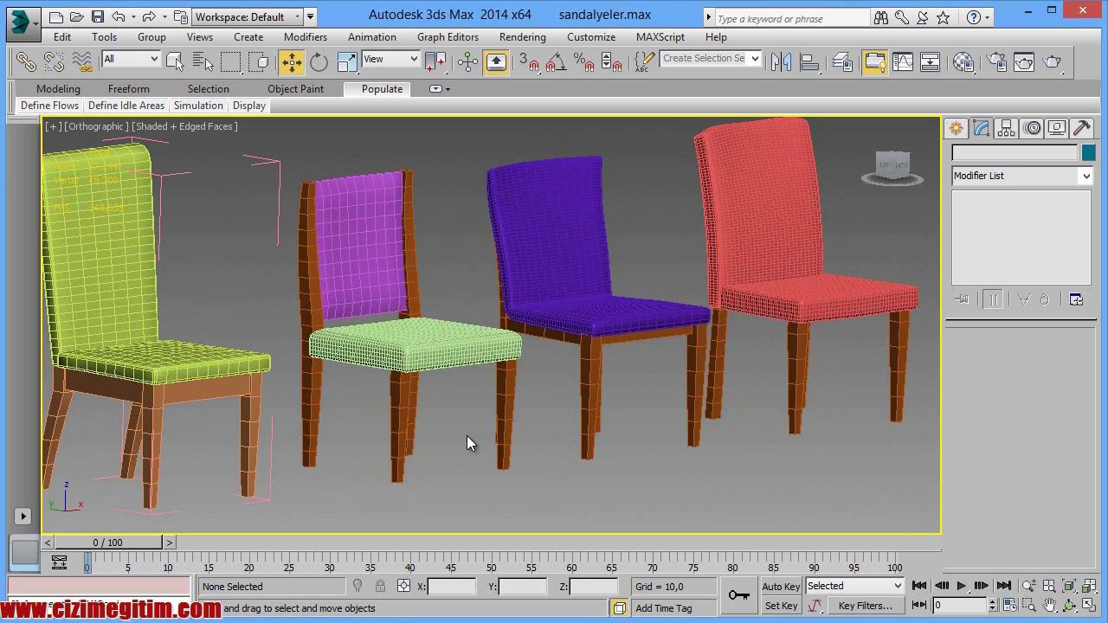
middle_click_drag(763, 374, 716, 379)
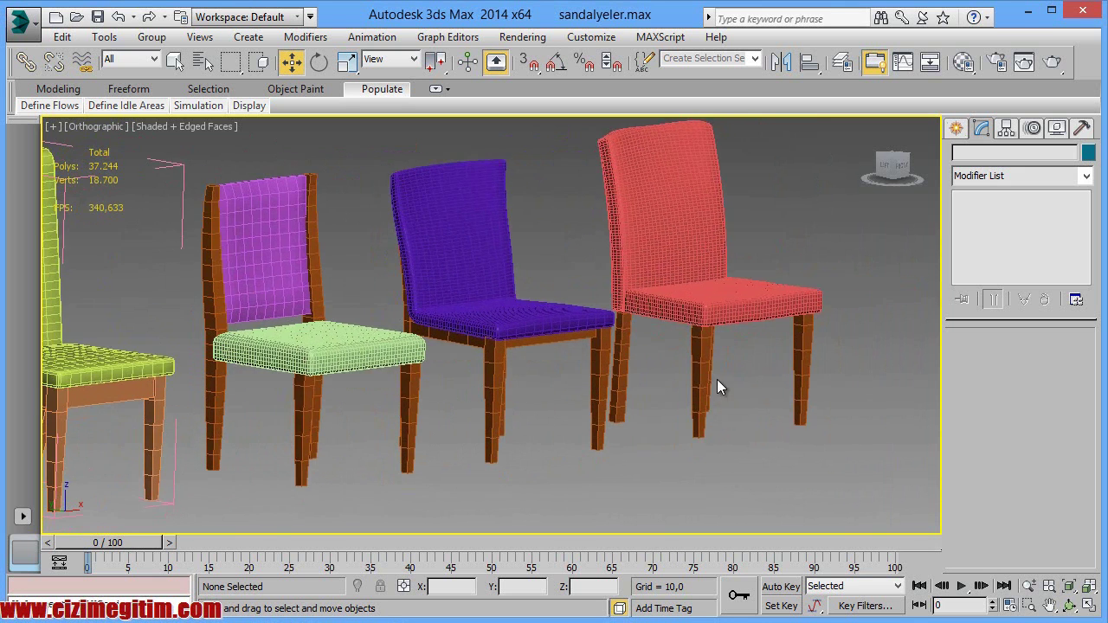
middle_click_drag(525, 425, 599, 438)
left_click(771, 407)
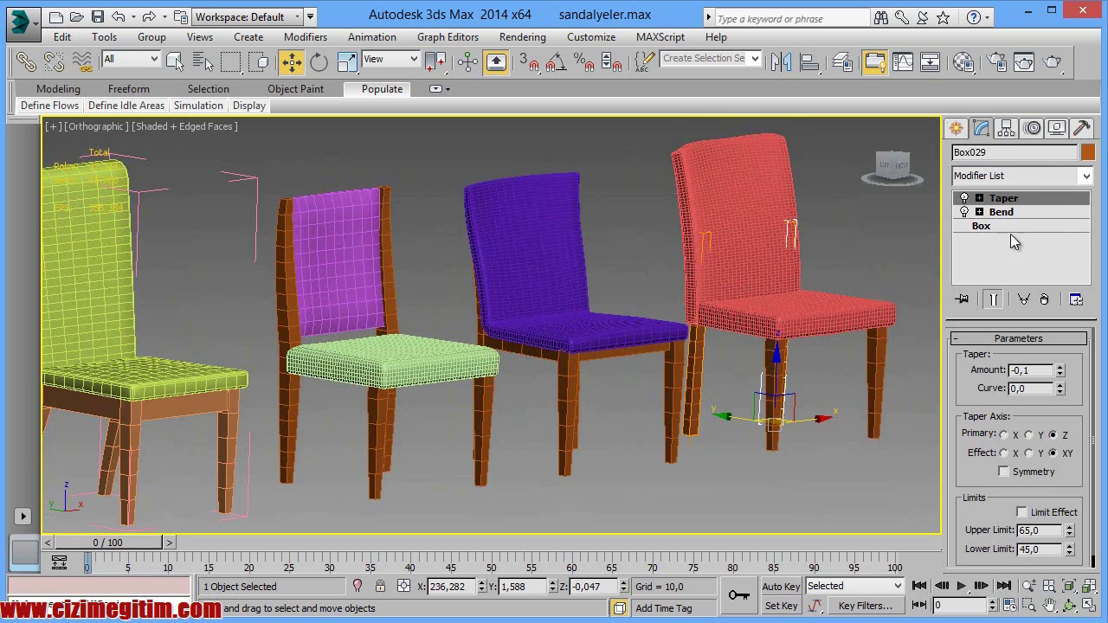
middle_click_drag(781, 339, 757, 370)
left_click(762, 351)
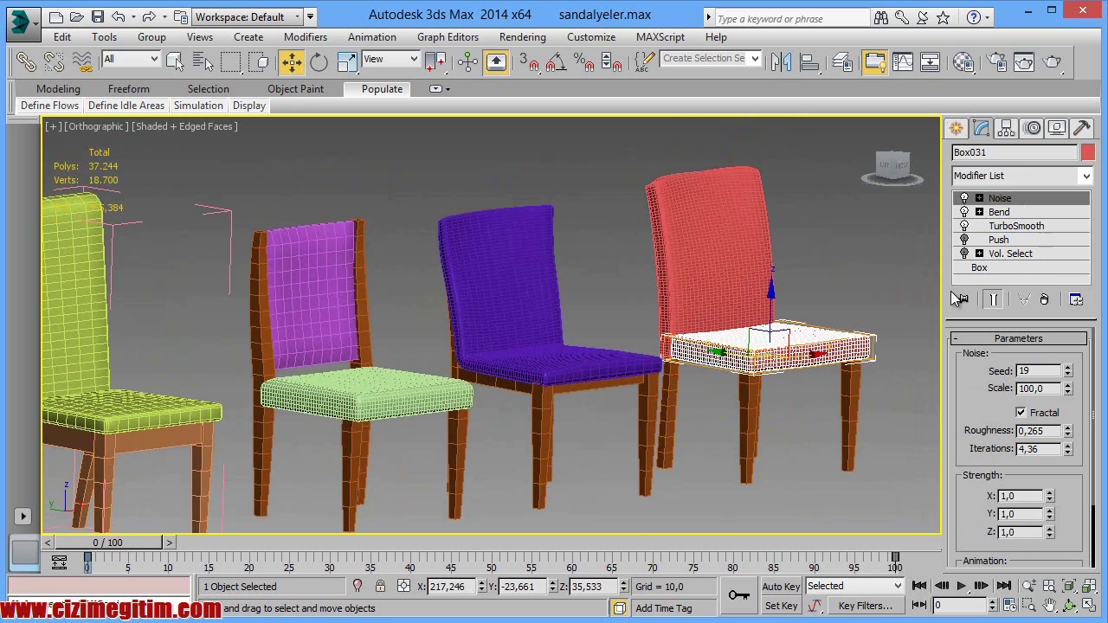
Step: Tilt the view to look from above and select the blue chair's upholstery
scroll(616, 512, "down", 3)
middle_click_drag(615, 512, 684, 444)
scroll(600, 426, "down", 5)
middle_click_drag(600, 425, 616, 411)
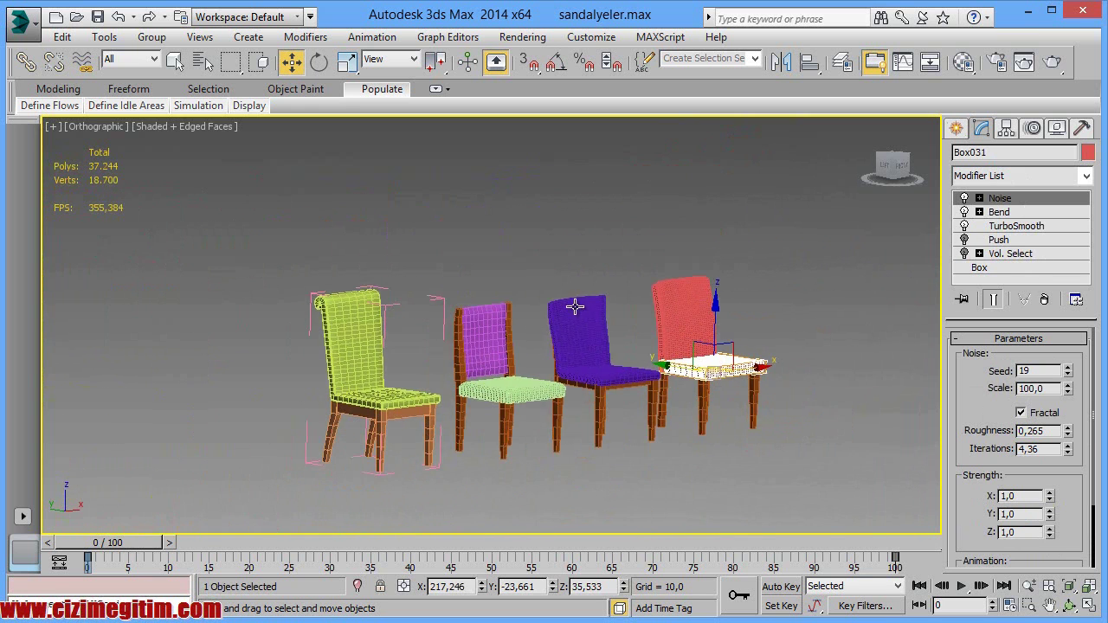
scroll(673, 307, "up", 5)
middle_click_drag(403, 340, 420, 358, "alt")
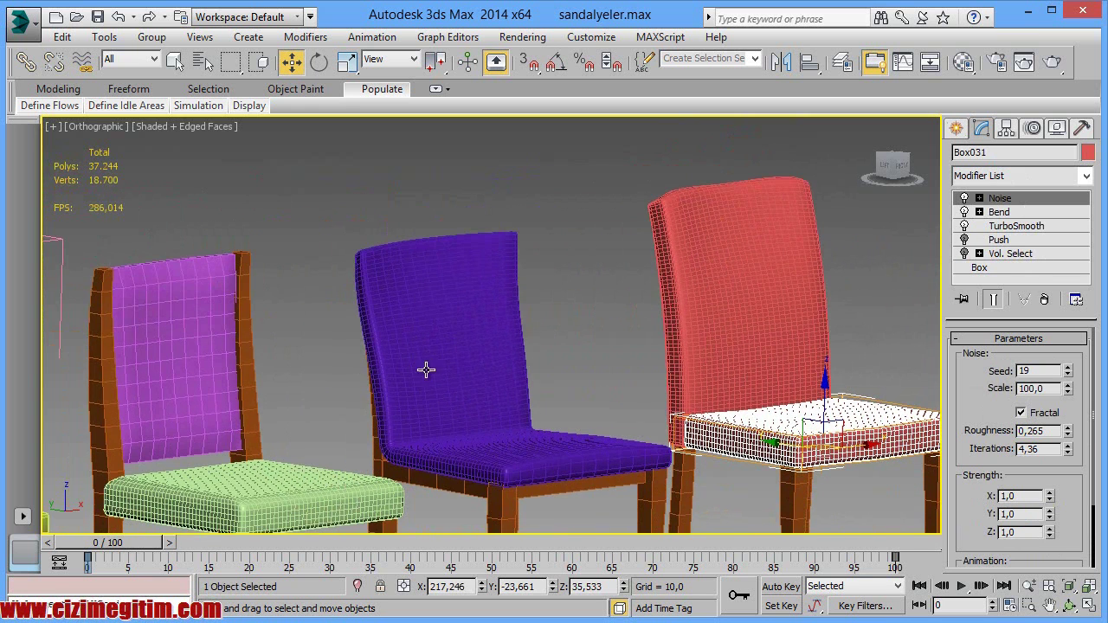
left_click(418, 323)
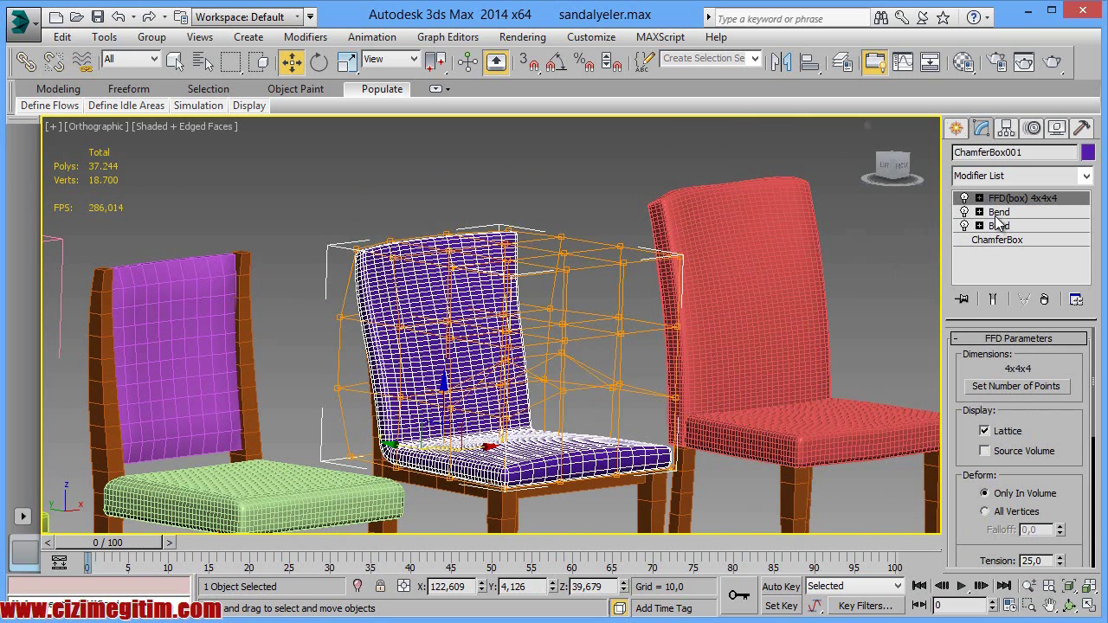
Step: Inspect the purple chair's backrest panel, collapsing its Vol. Select sub-object levels
scroll(536, 416, "up", 1)
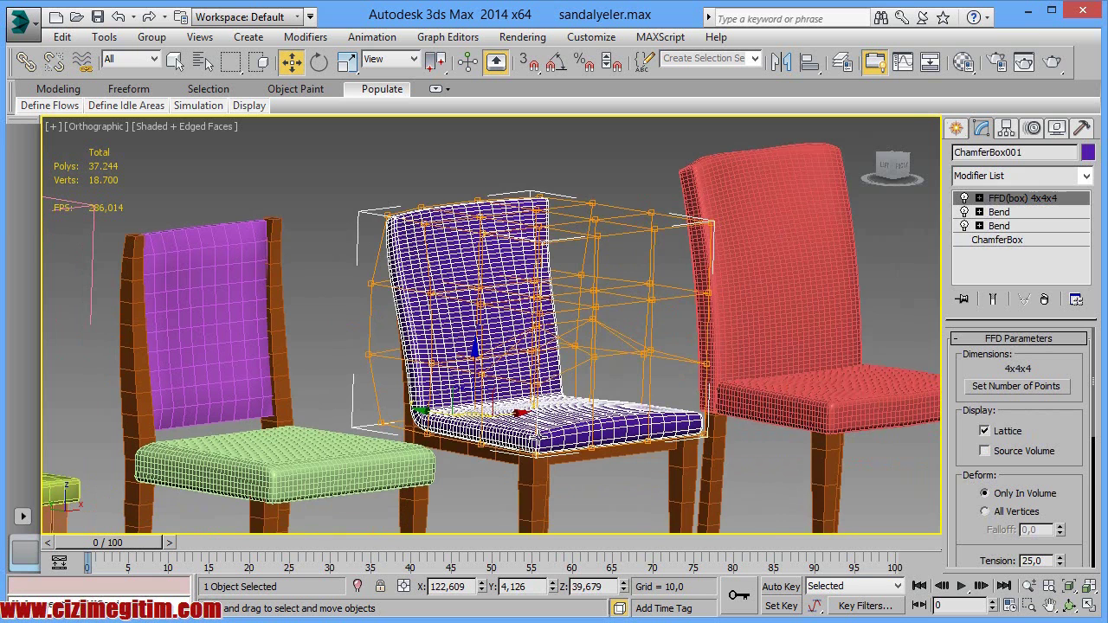
middle_click_drag(406, 454, 480, 422)
scroll(474, 417, "down", 2)
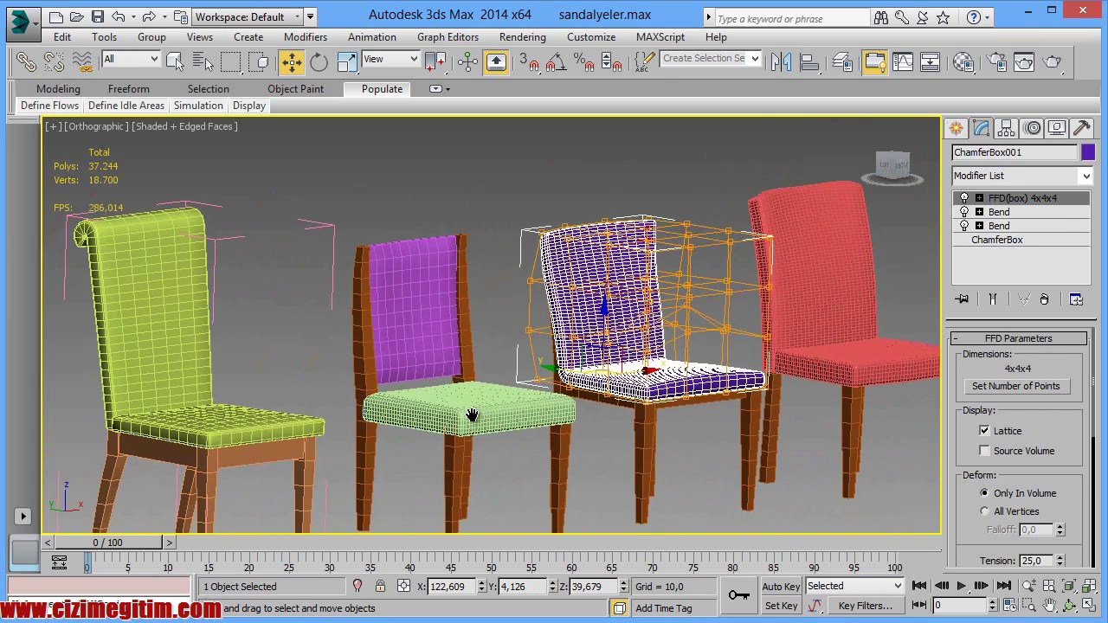
left_click(420, 343)
left_click_drag(1082, 238, 1081, 268)
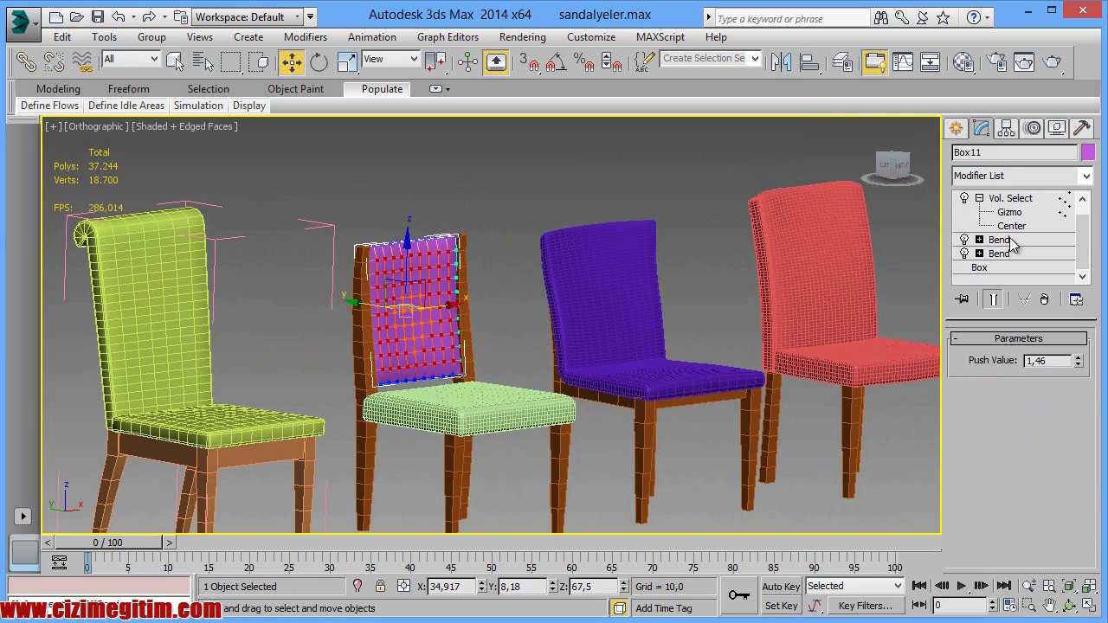
left_click_drag(1082, 251, 1081, 237)
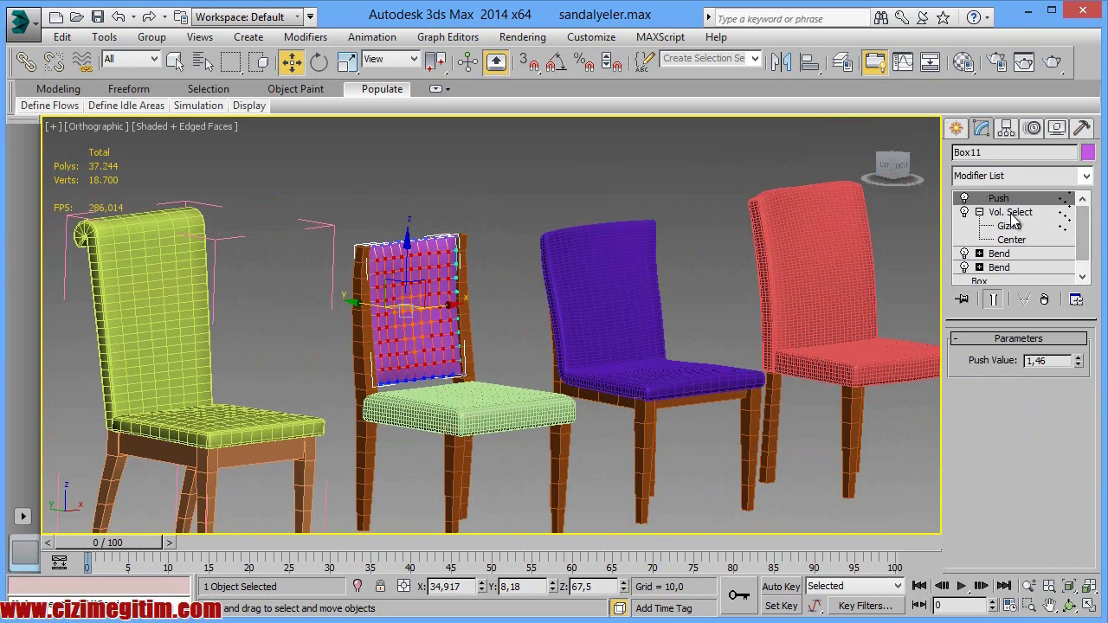
left_click(980, 212)
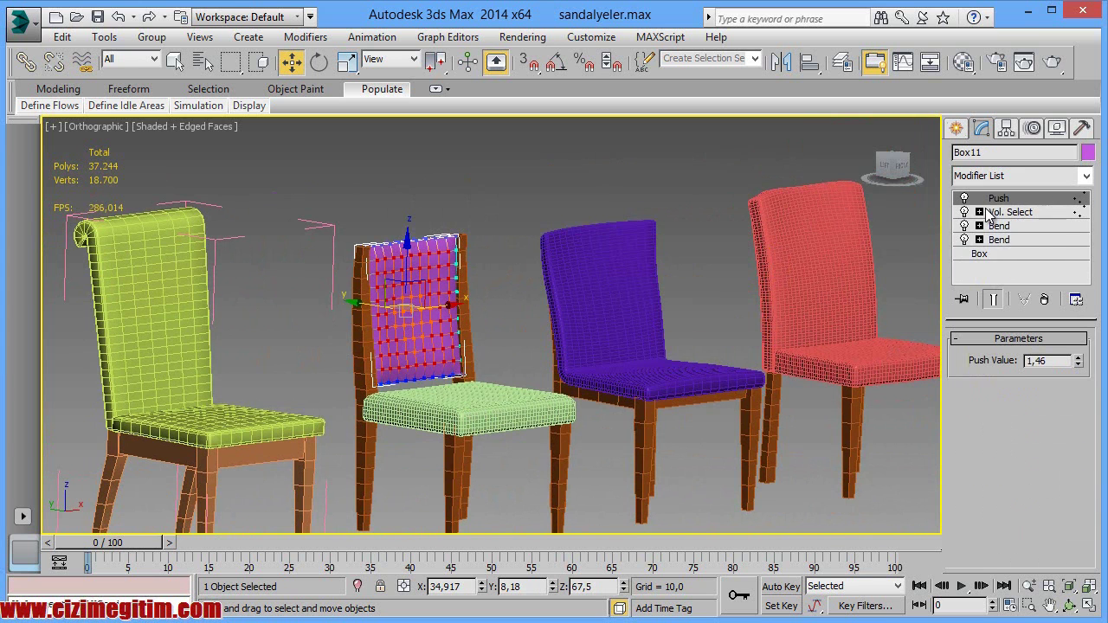
scroll(524, 367, "up", 2)
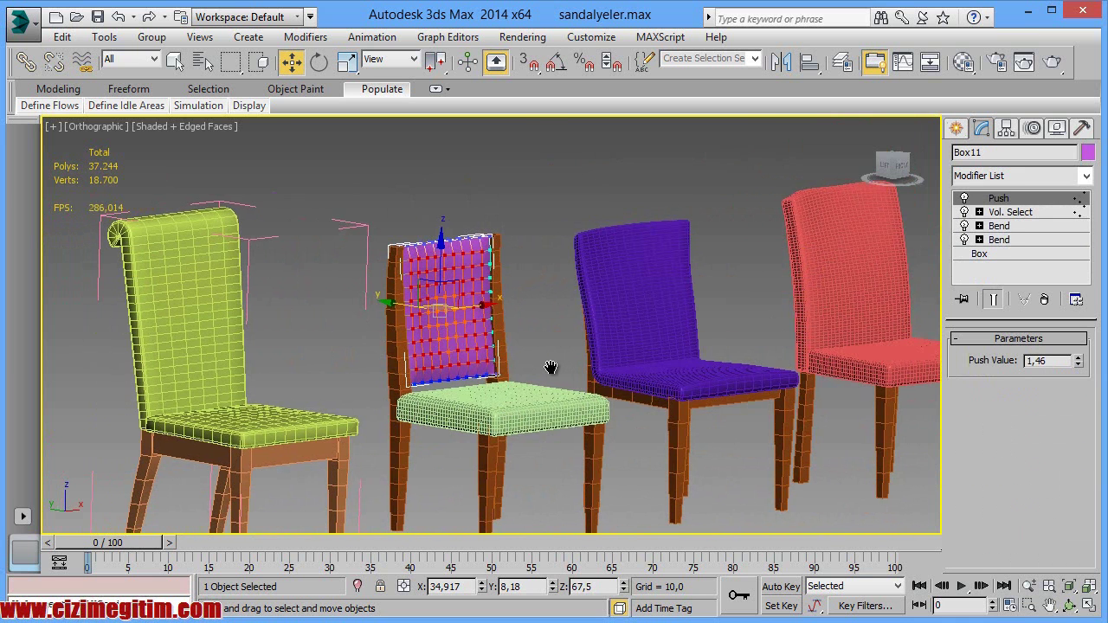
scroll(520, 333, "up", 2)
scroll(519, 333, "up", 3)
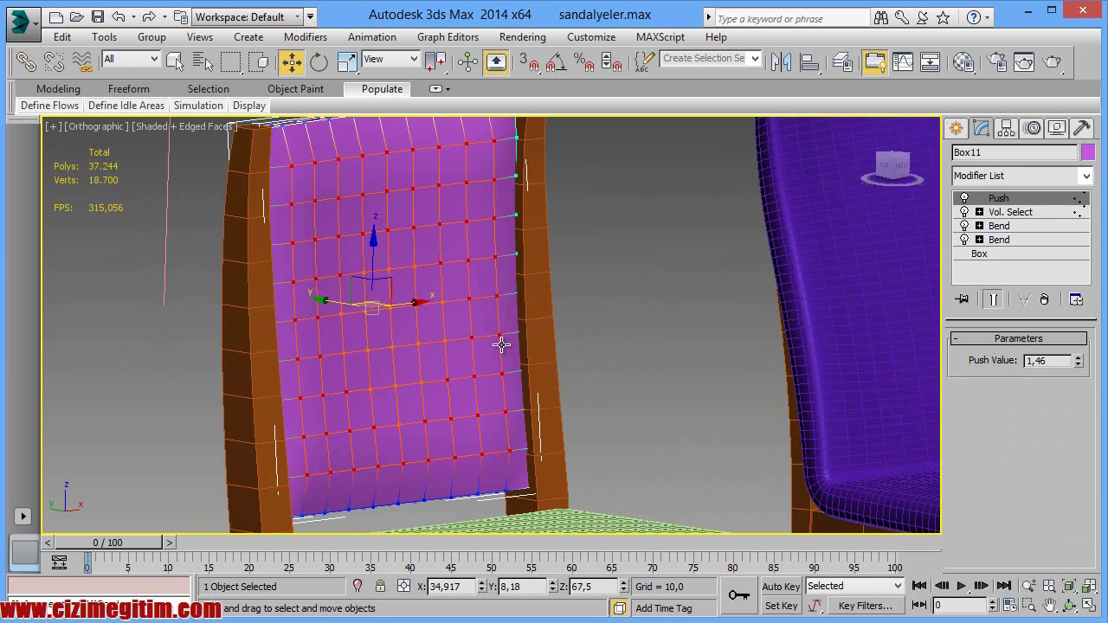
scroll(446, 377, "down", 2)
scroll(424, 363, "down", 2)
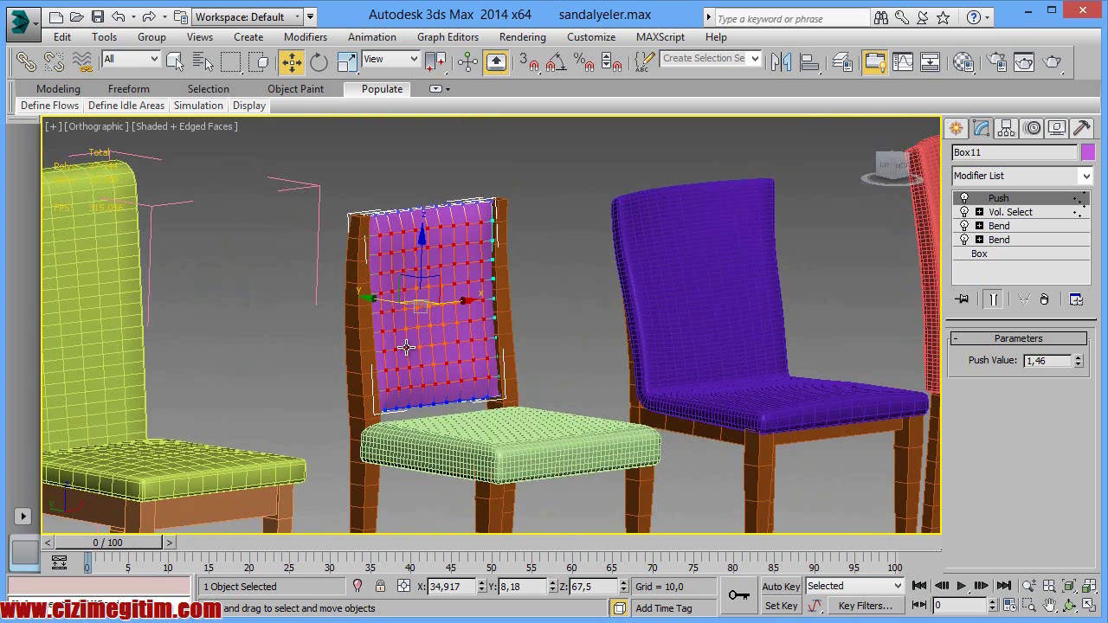
Step: Inspect the yellow chair's curled backrest, then frame the bare table frame in view
mouse_move(406, 385)
middle_mouse_down()
mouse_move(304, 382)
mouse_move(366, 378)
mouse_move(237, 329)
middle_mouse_up()
left_click(237, 330)
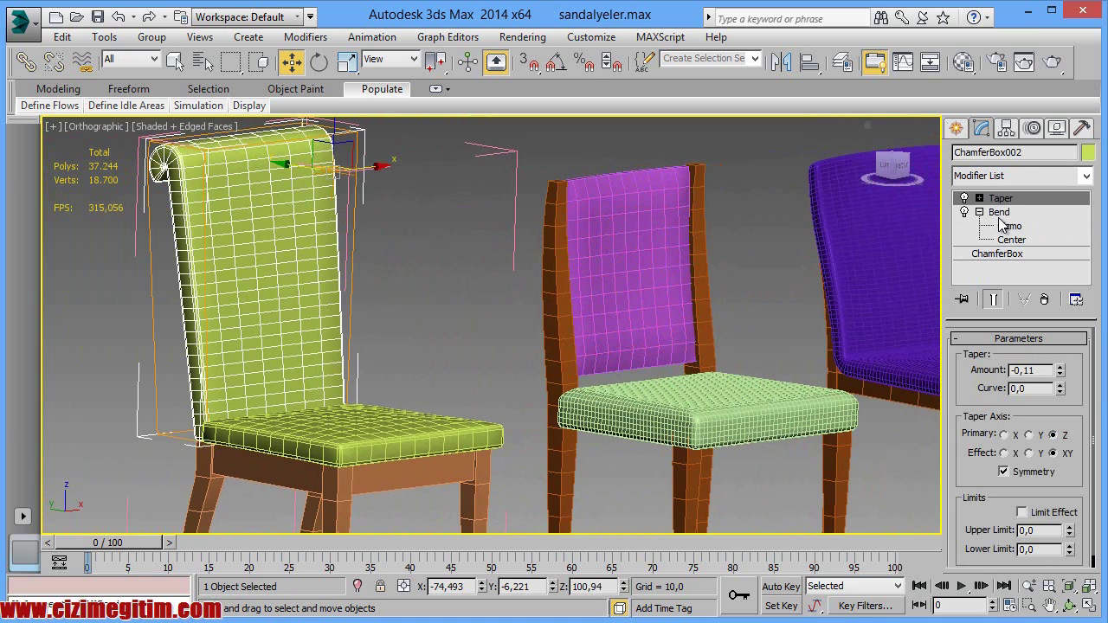
mouse_move(427, 296)
middle_mouse_down()
mouse_move(513, 347)
mouse_move(456, 344)
middle_mouse_up()
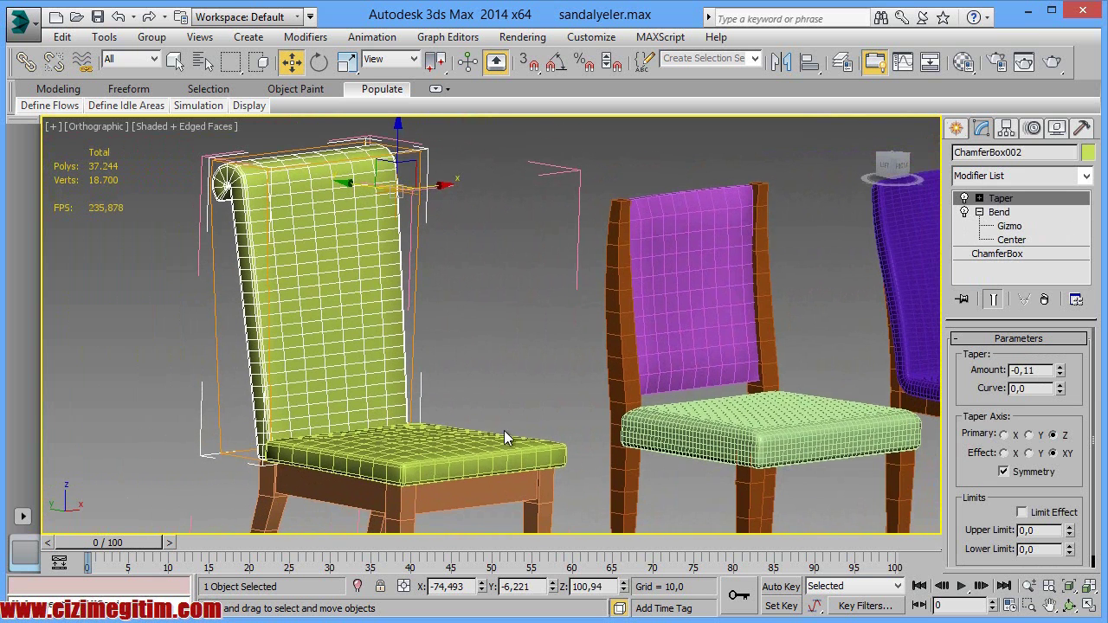
middle_click_drag(503, 430, 501, 362)
scroll(501, 362, "down", 3)
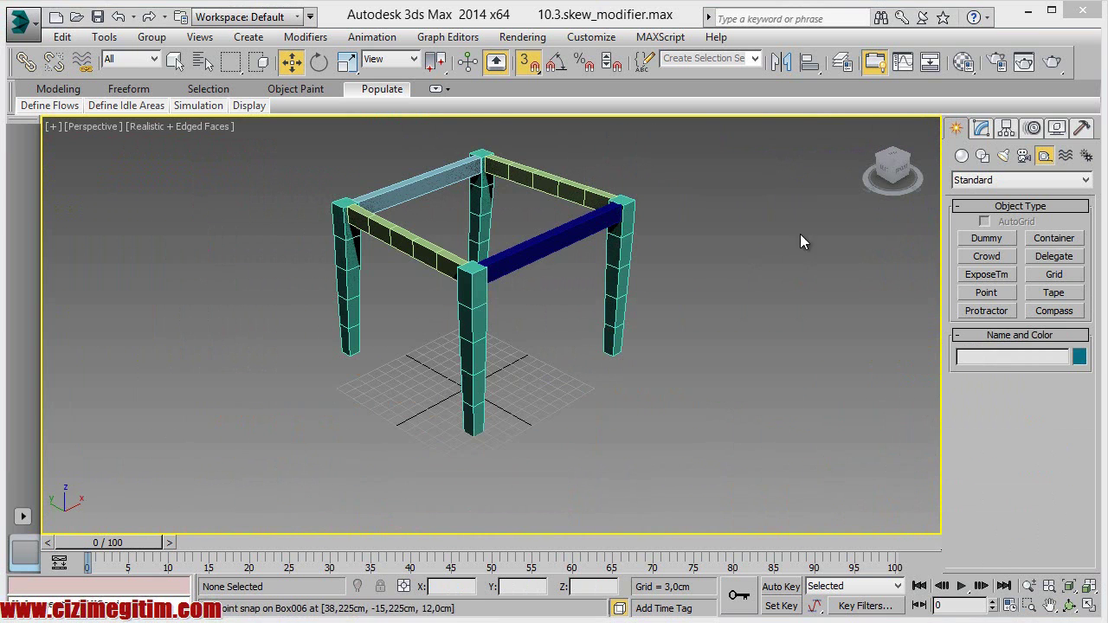
scroll(569, 292, "up", 2)
scroll(485, 250, "up", 2)
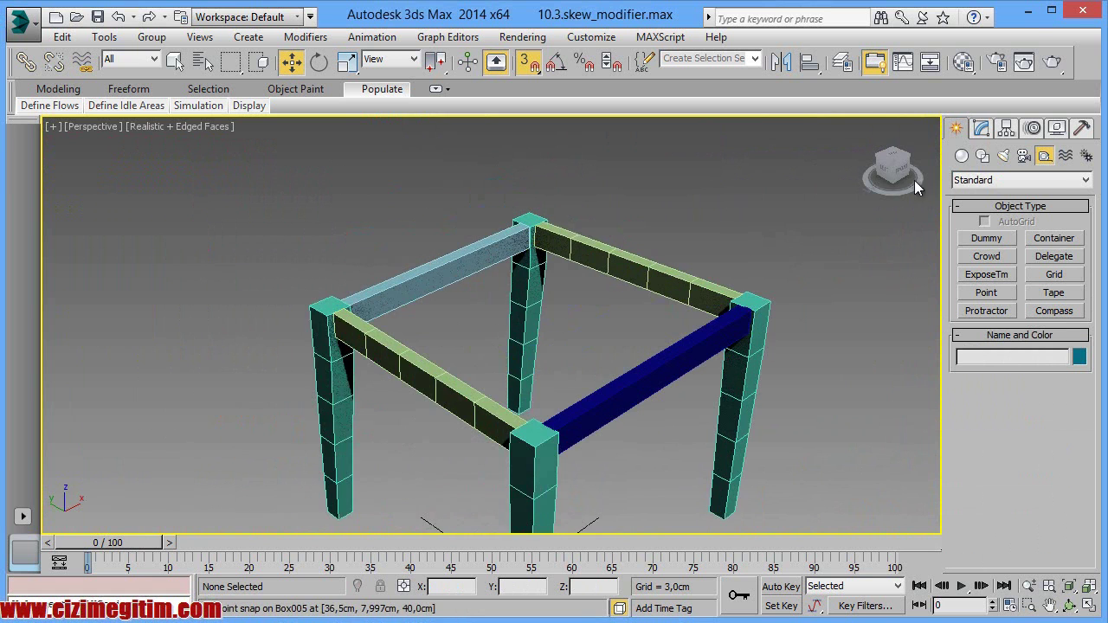
middle_click_drag(482, 198, 523, 208)
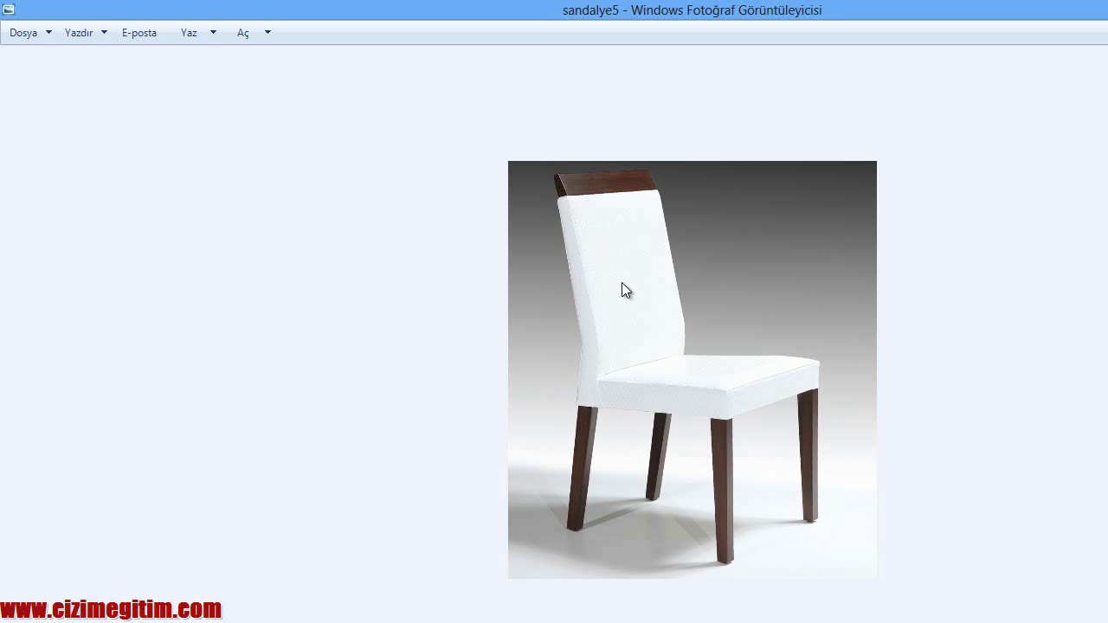
Step: Advance two photos, past demonte-giydirme1, to the white upholstered chair sandalye1
key("Right")
key("Right")
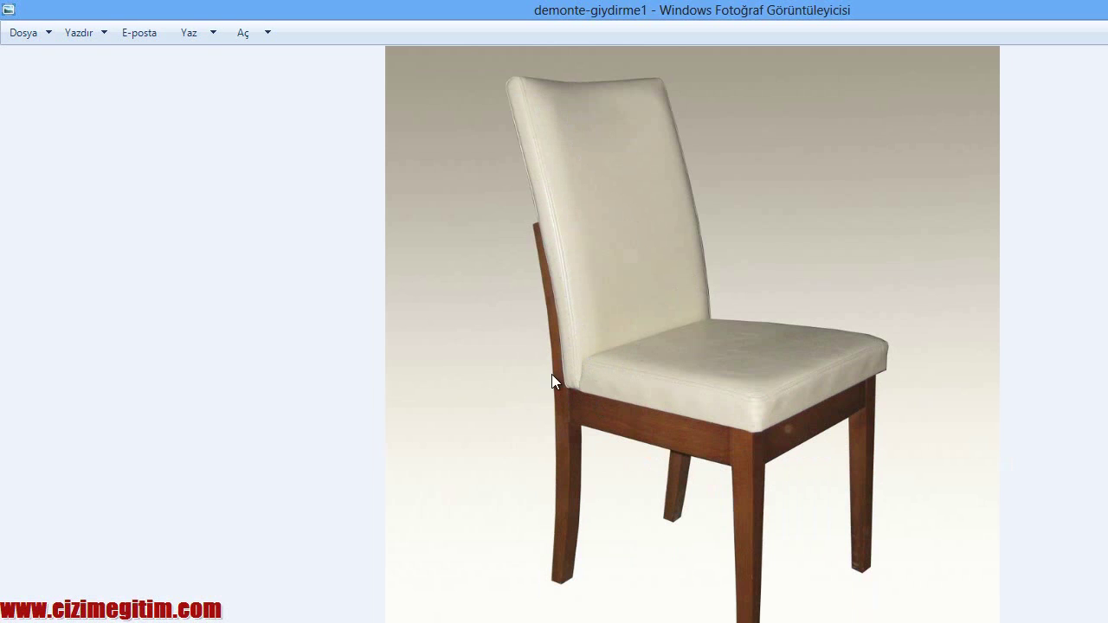
key("Right")
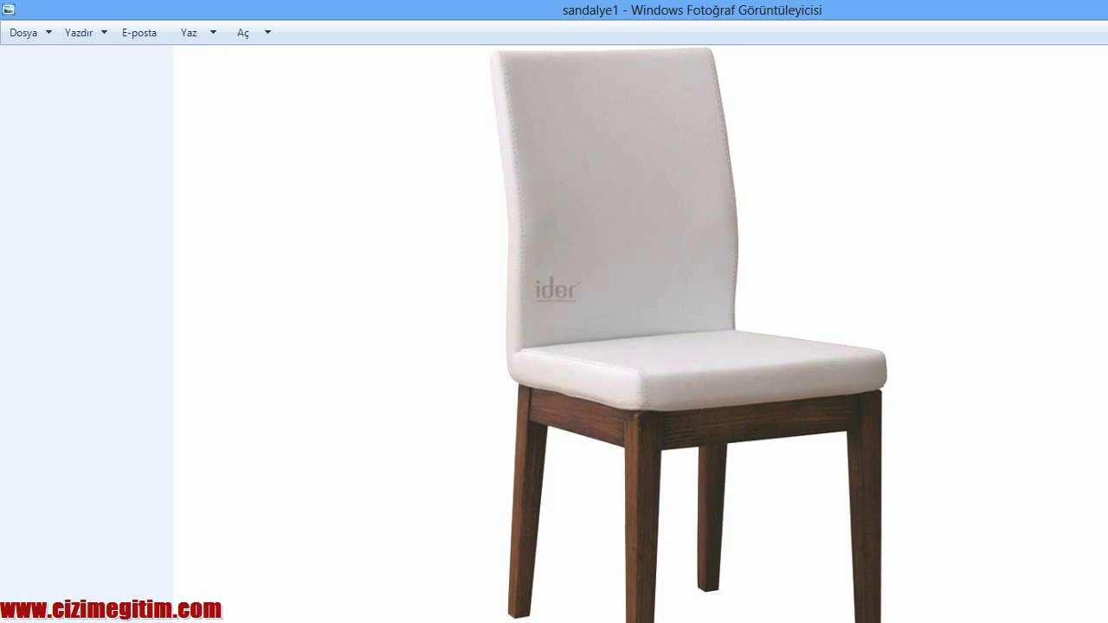
Step: Back in 3ds Max, set the Create > Geometry category to Extended Primitives
left_click(844, 601)
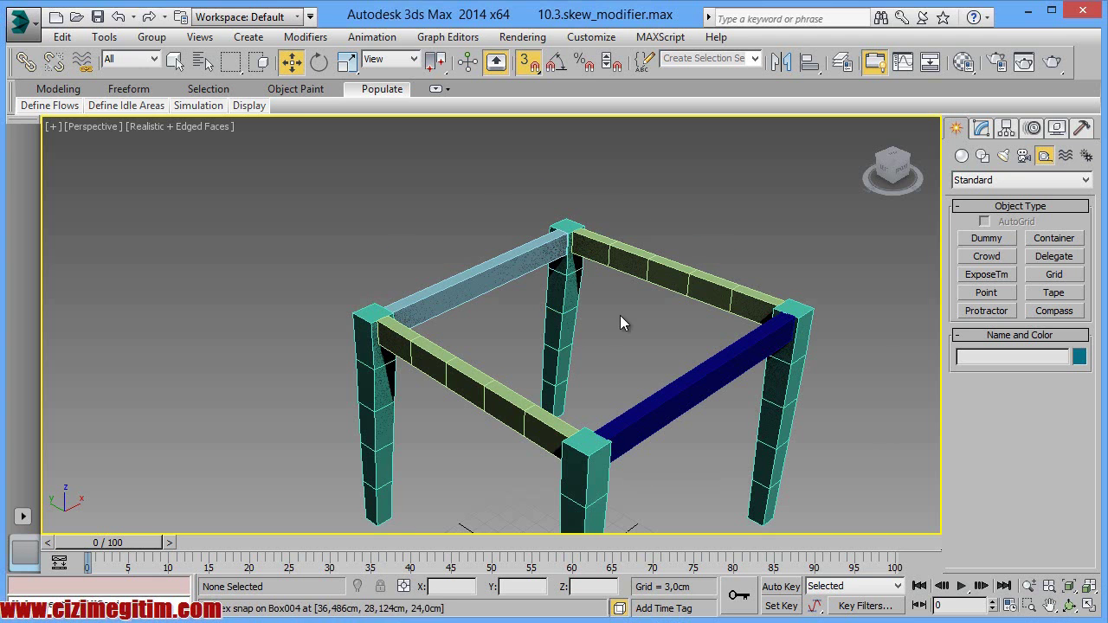
scroll(588, 271, "down", 2)
scroll(571, 247, "down", 1)
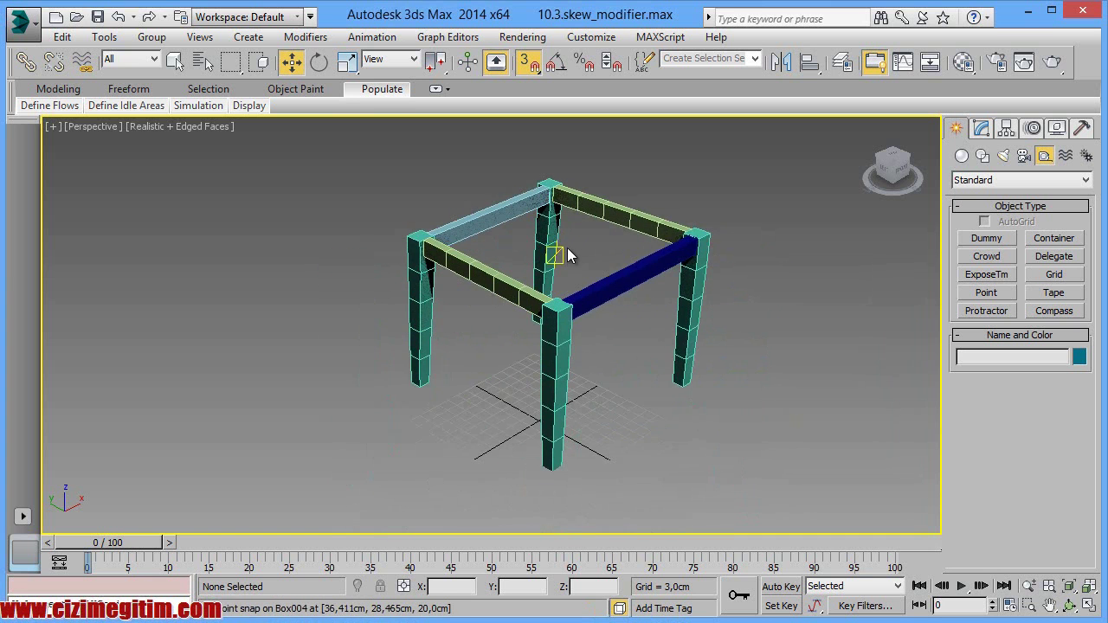
scroll(567, 260, "down", 1)
scroll(588, 273, "up", 2)
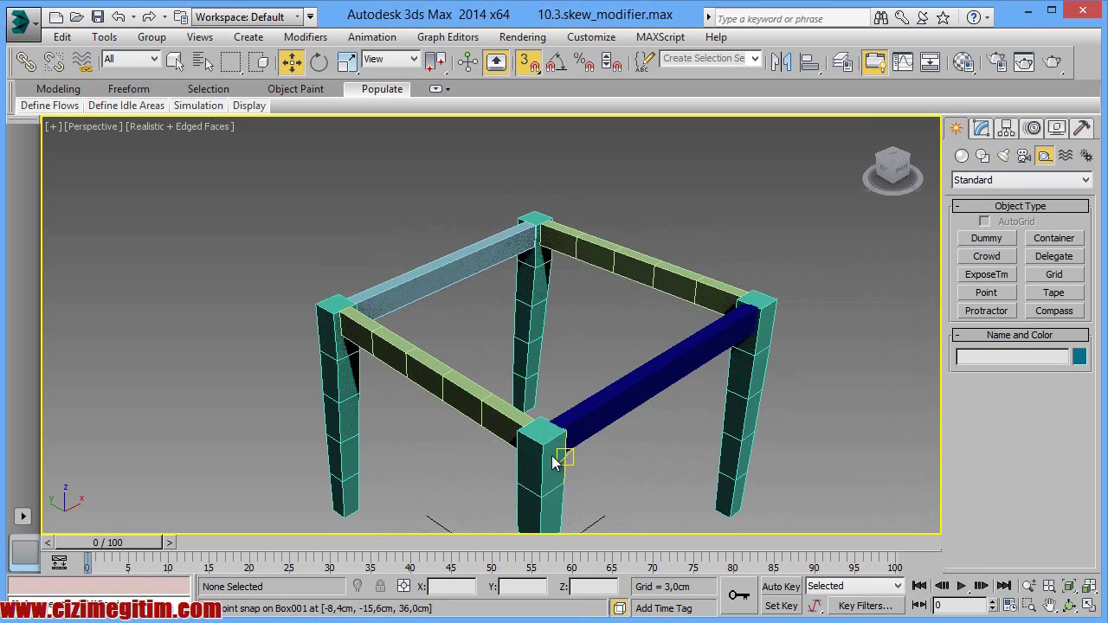
left_click(960, 156)
left_click(997, 181)
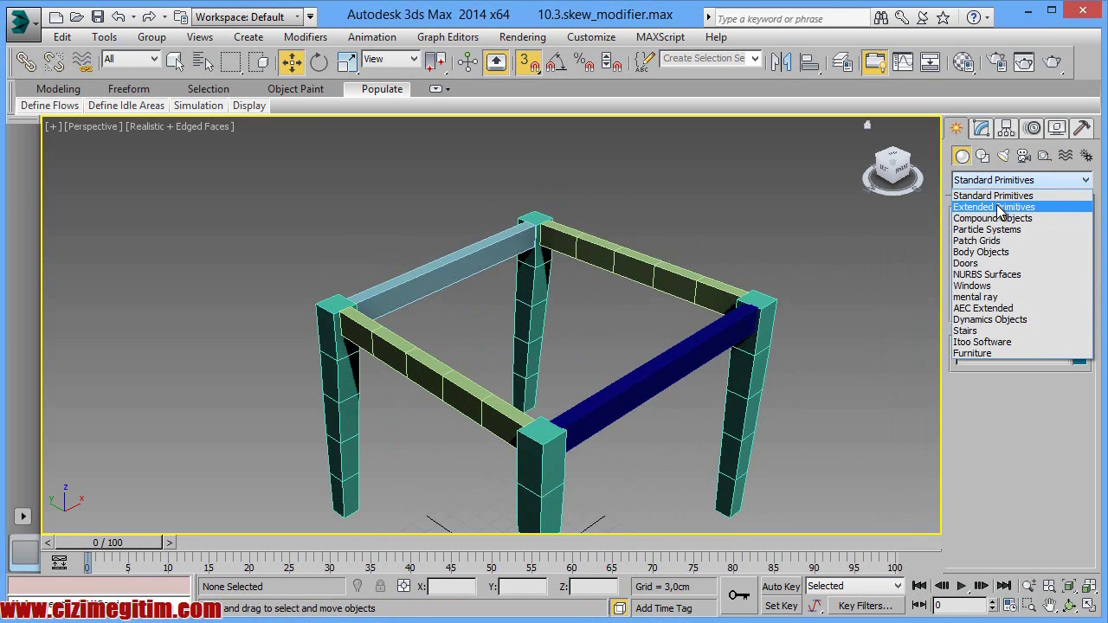
left_click(1000, 209)
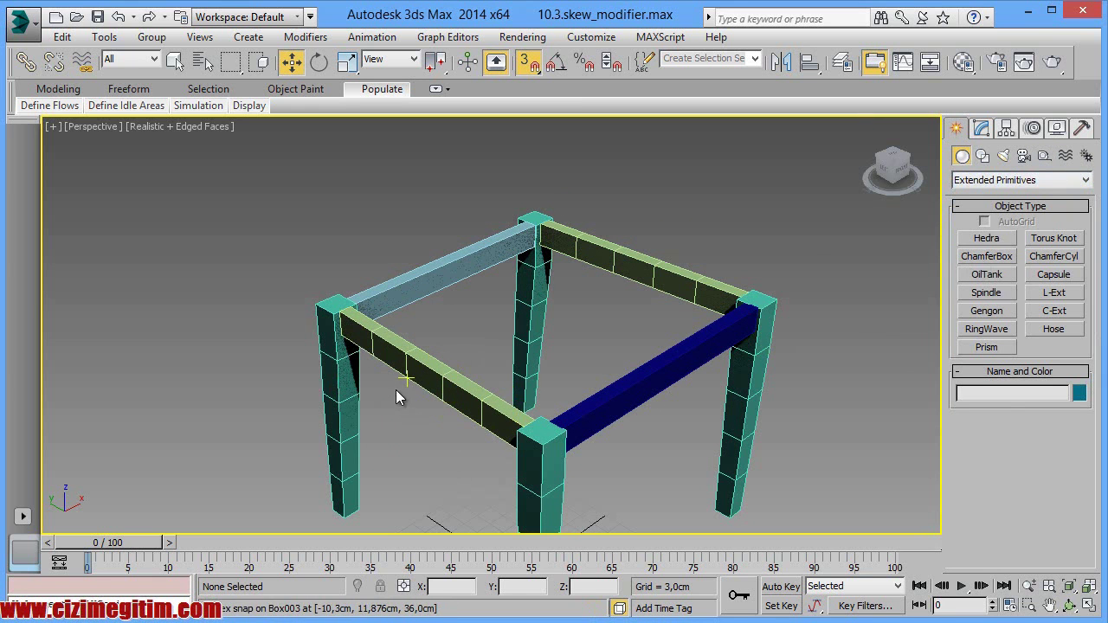
Step: Draw a 6 cm high ChamferBox over half the frame and set its Fillet to 0
left_click(987, 257)
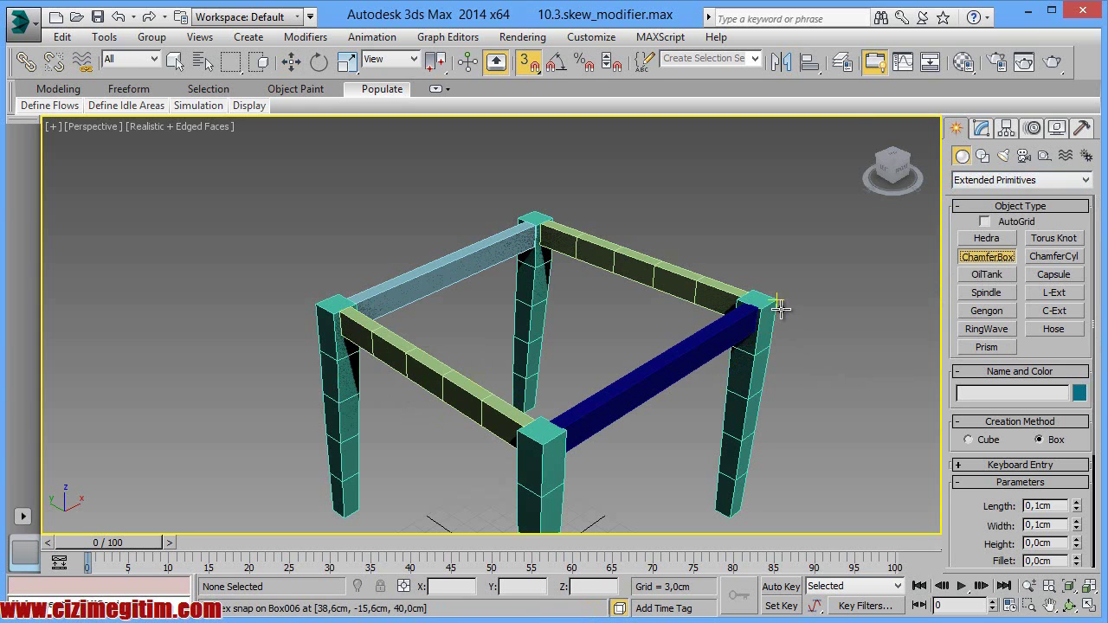
left_click_drag(451, 261, 783, 299)
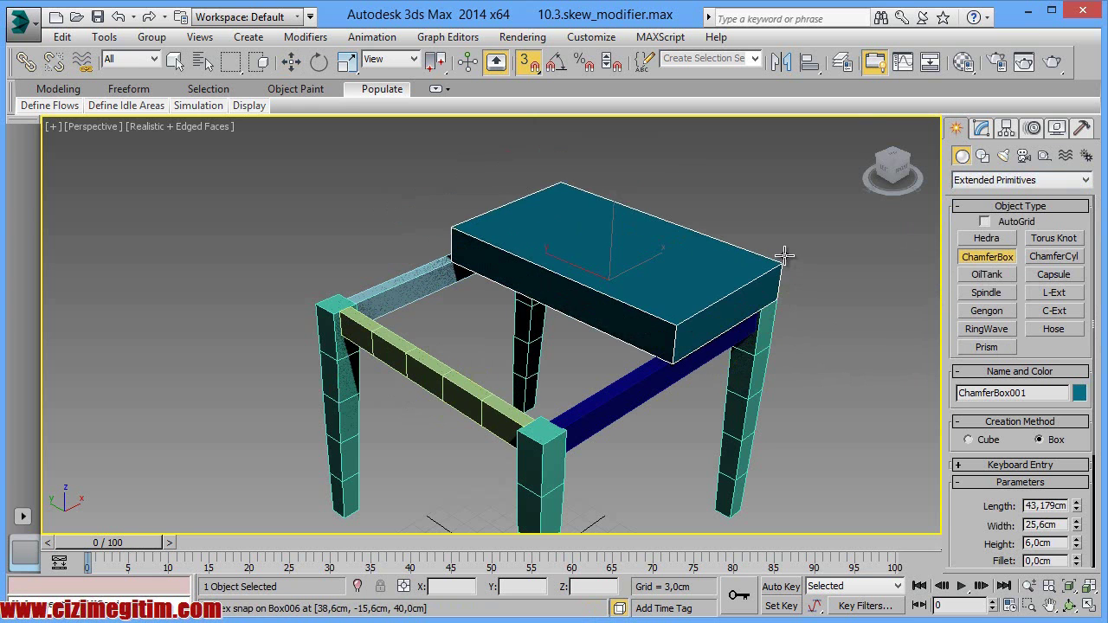
right_click(785, 251)
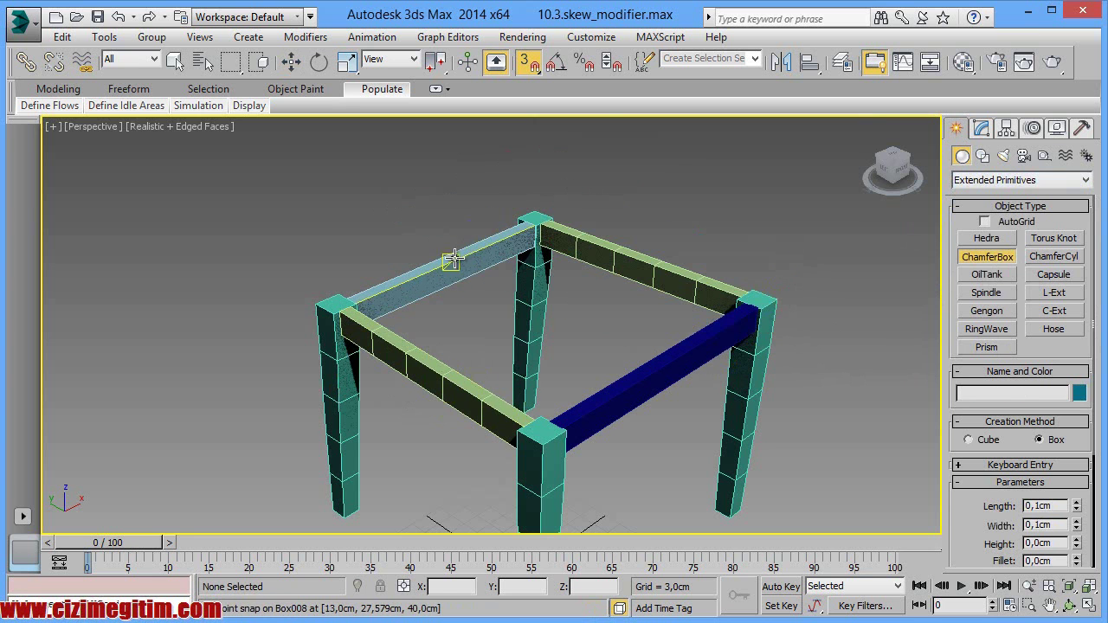
left_click_drag(451, 260, 779, 295)
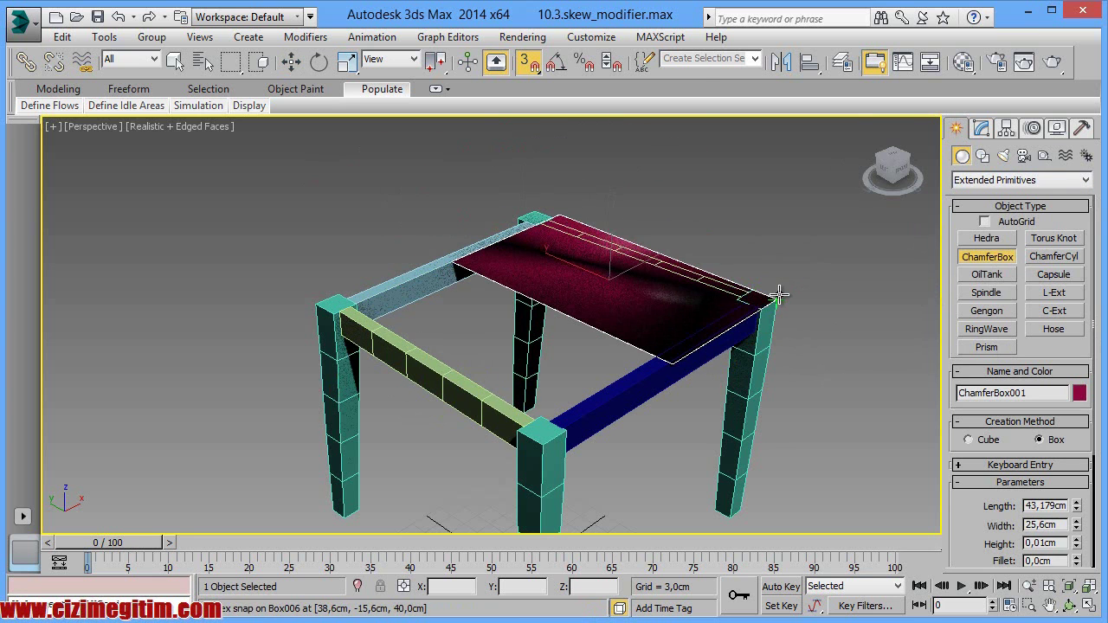
left_click(774, 266)
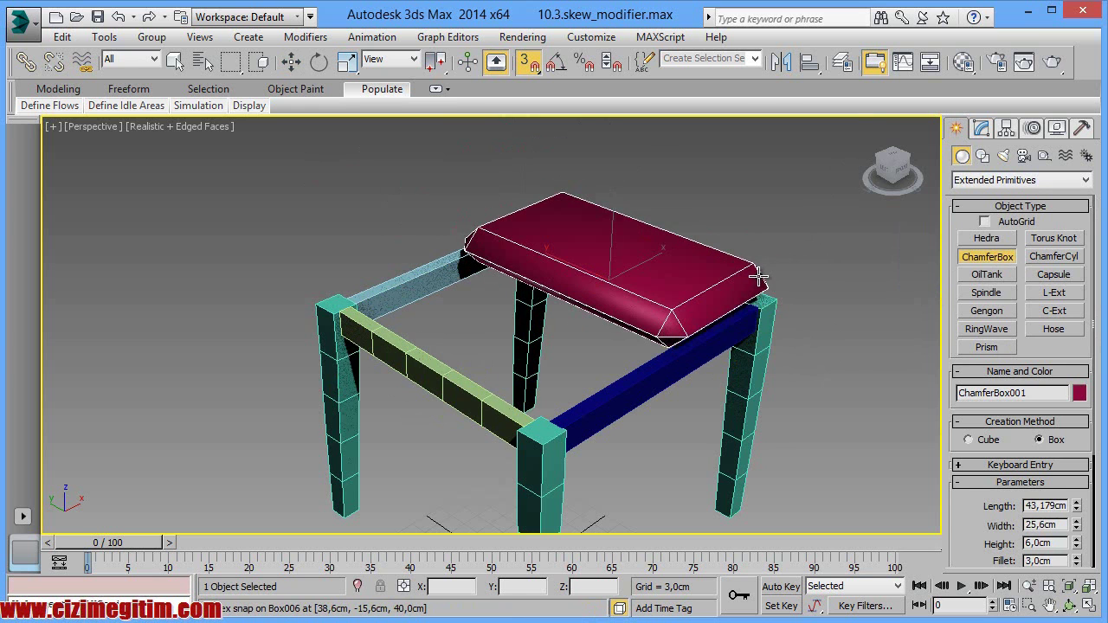
left_click(758, 277)
right_click(758, 277)
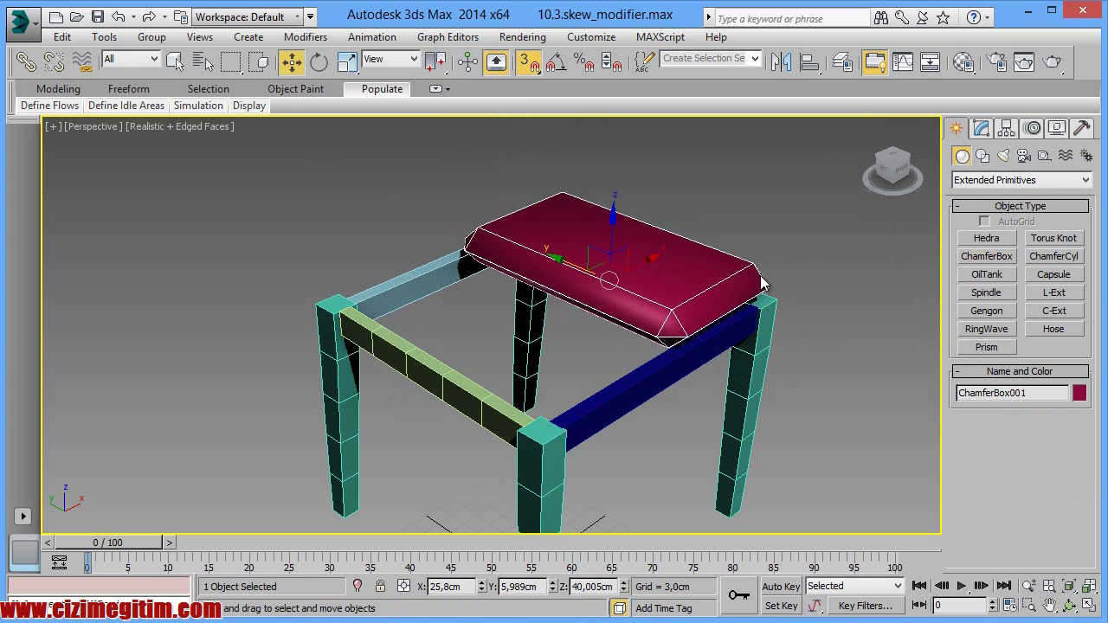
left_click(980, 128)
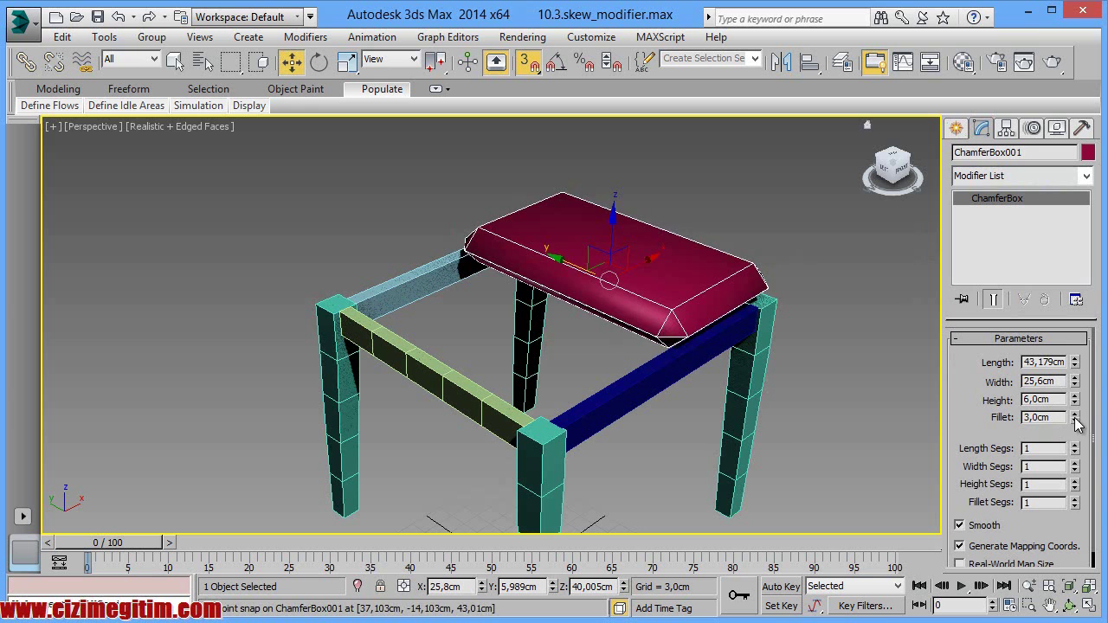
left_click_drag(1073, 417, 1073, 511)
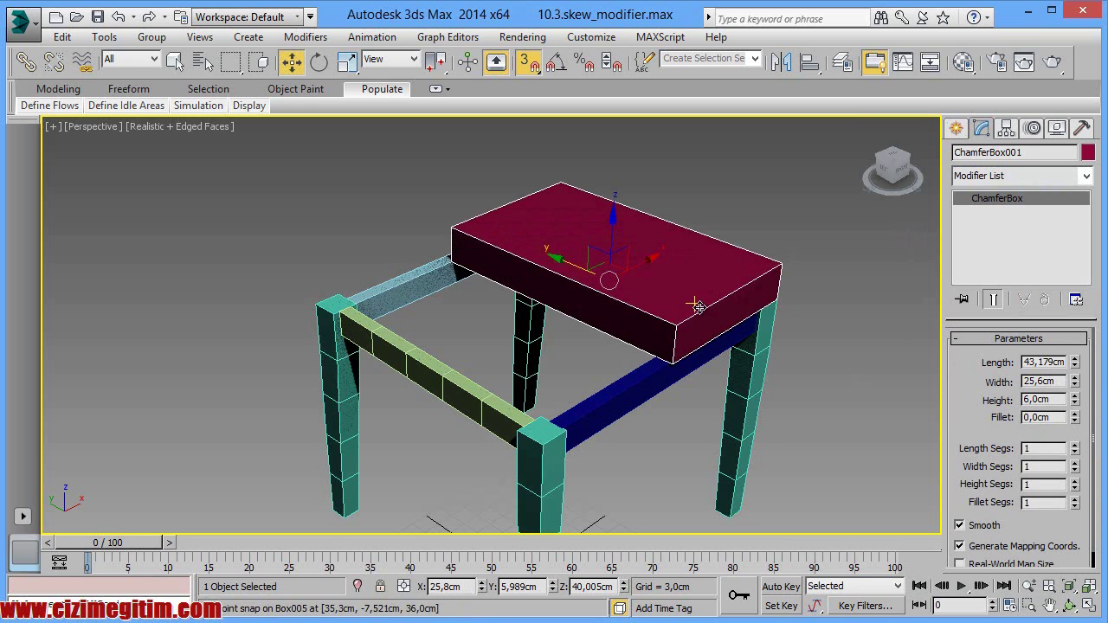
middle_click_drag(691, 306, 671, 305)
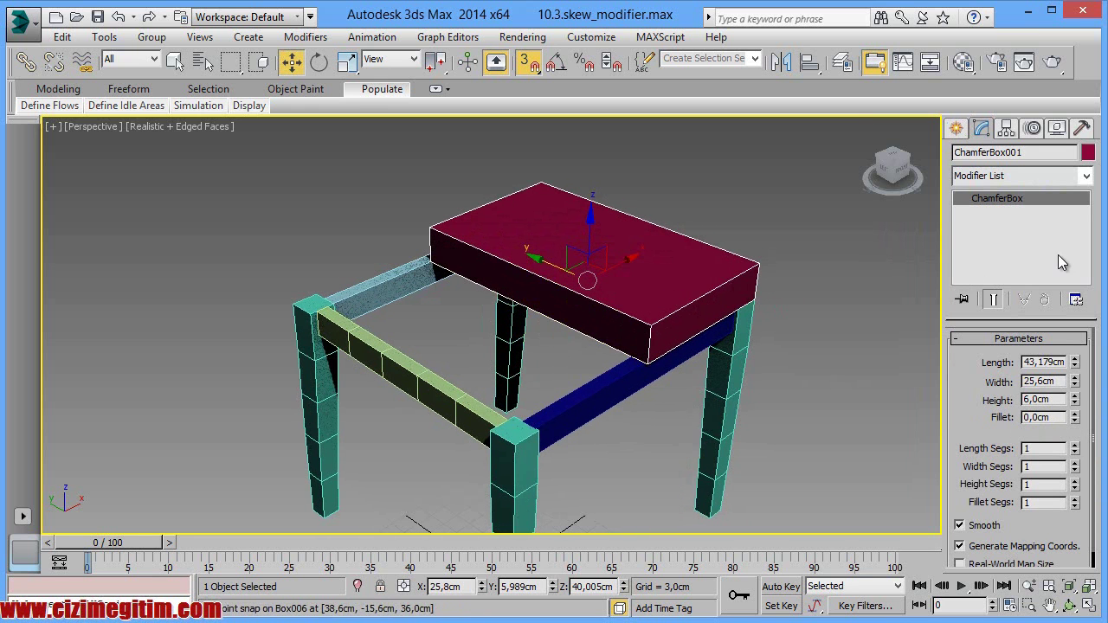
Step: Draw a second, purple rounded ChamferBox covering the whole frame top
left_click(955, 128)
left_click(985, 256)
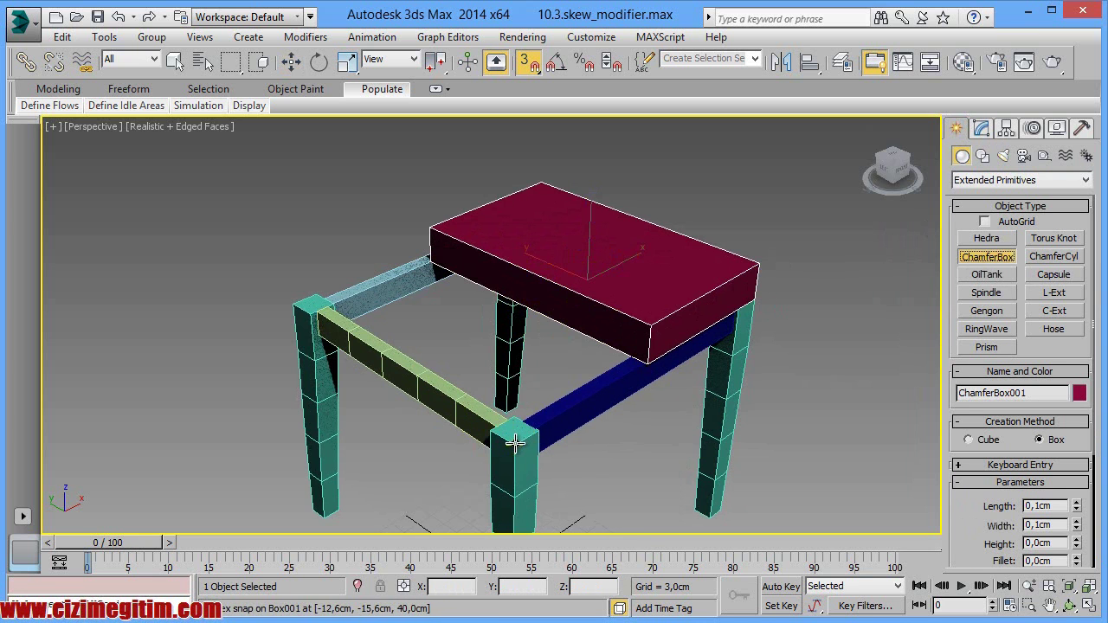
left_click_drag(515, 443, 515, 242)
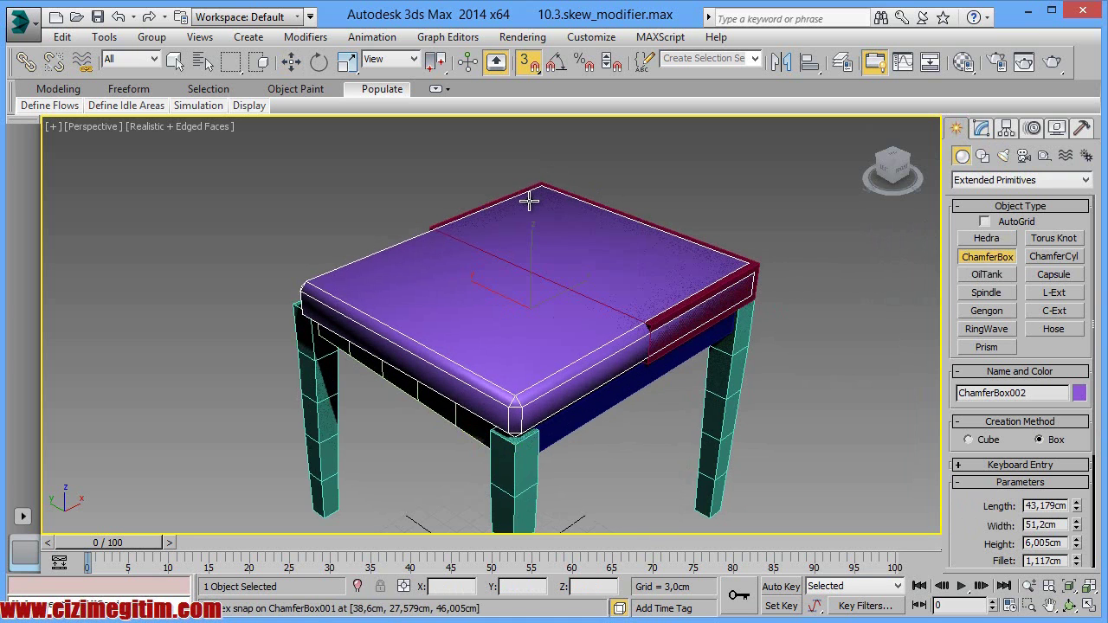
left_click(529, 201)
right_click(528, 201)
left_click(790, 252)
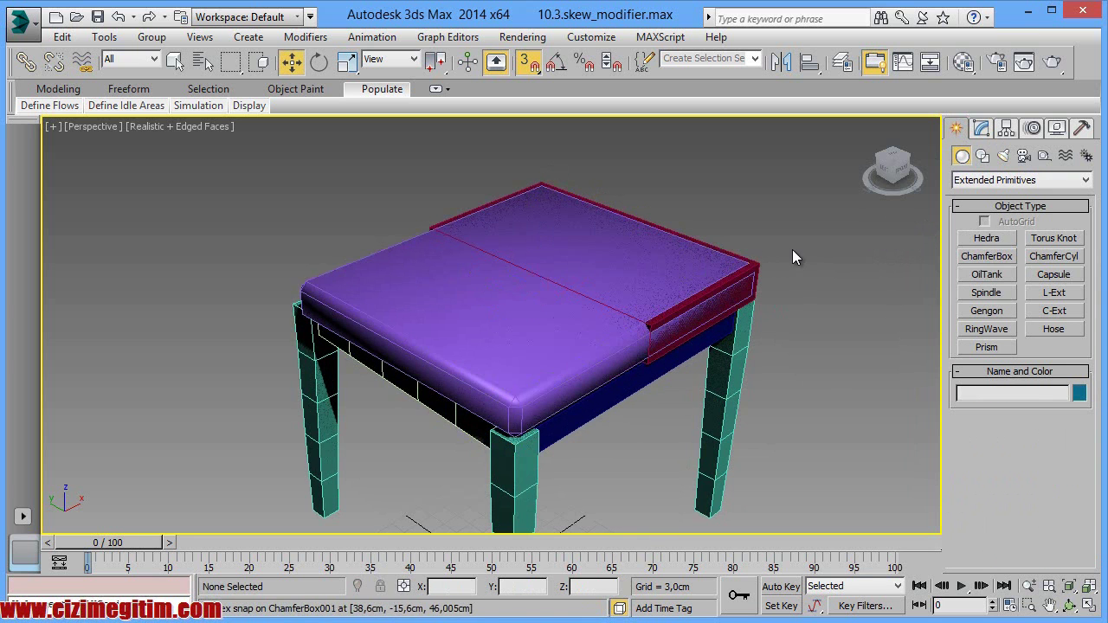
Step: Switch to the Top view in wireframe and centre the whole table
scroll(432, 229, "up", 5)
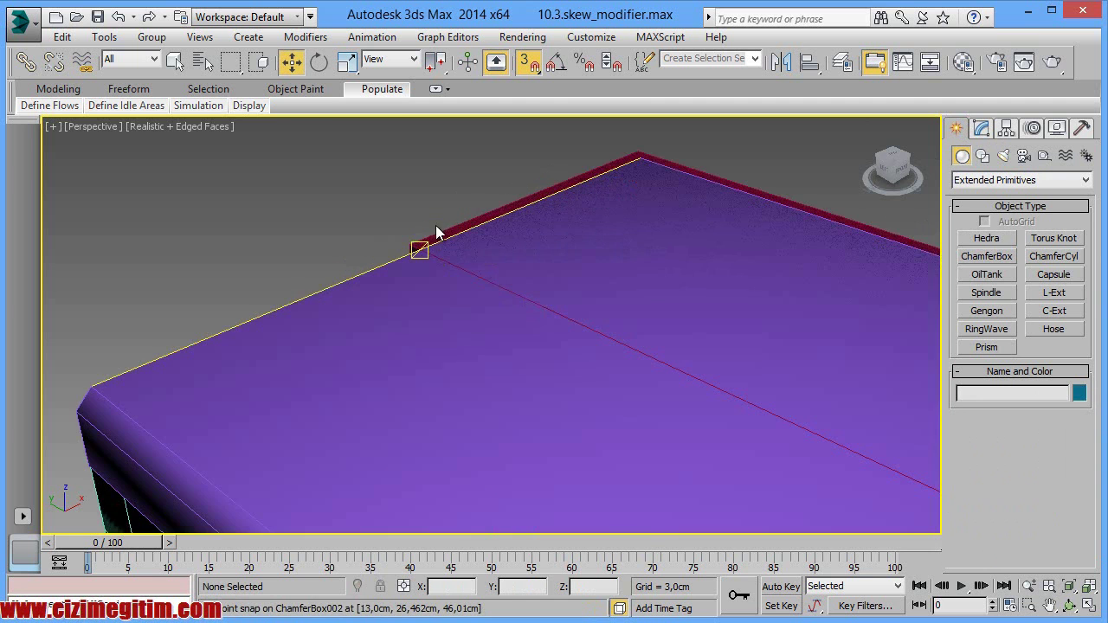
key("t")
scroll(445, 323, "down", 3)
scroll(445, 325, "down", 1)
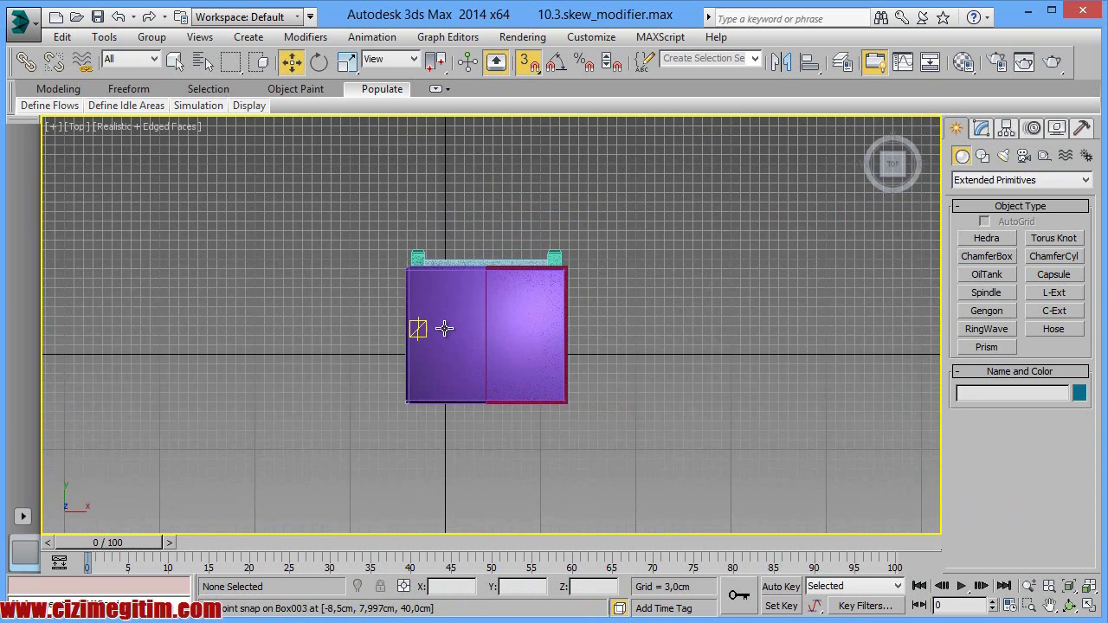
key("F3")
scroll(421, 274, "up", 4)
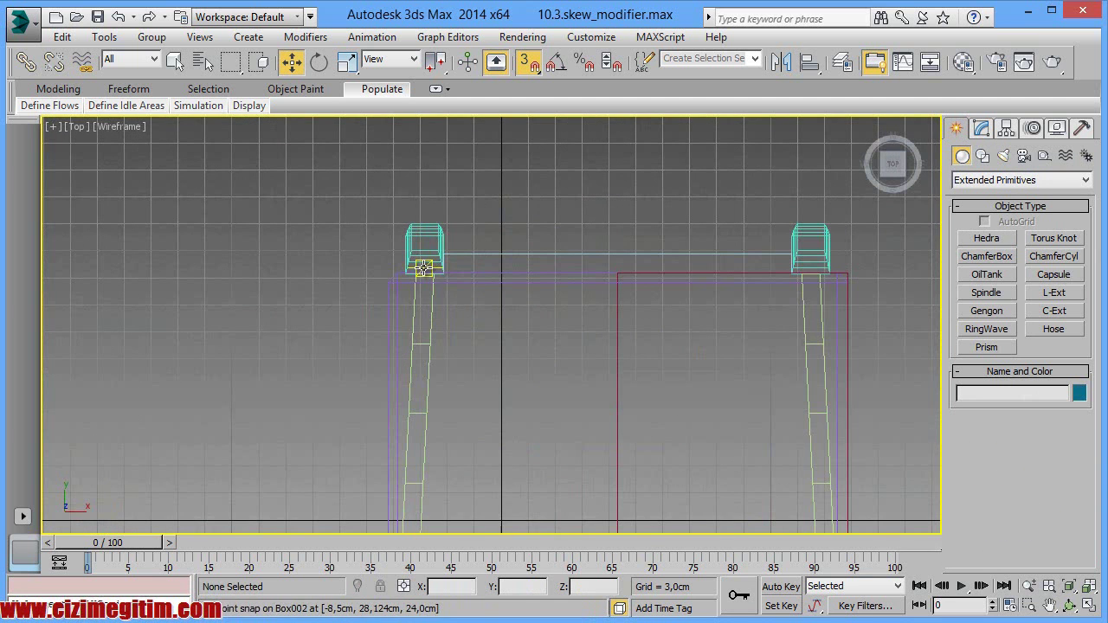
middle_click_drag(476, 271, 408, 191)
scroll(408, 184, "down", 1)
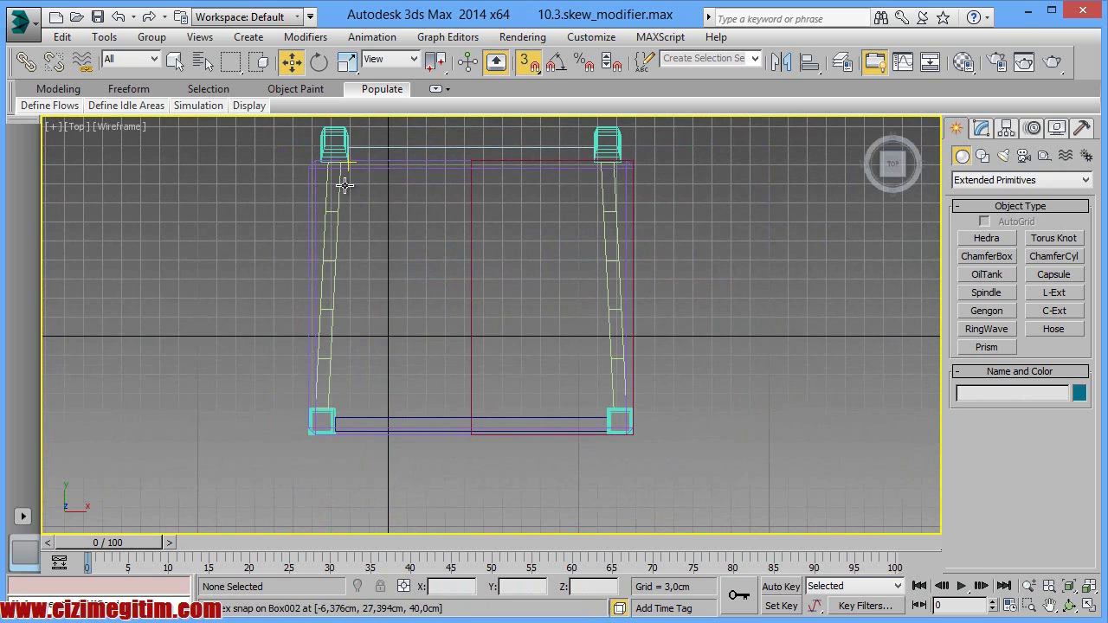
middle_click_drag(504, 326, 527, 359)
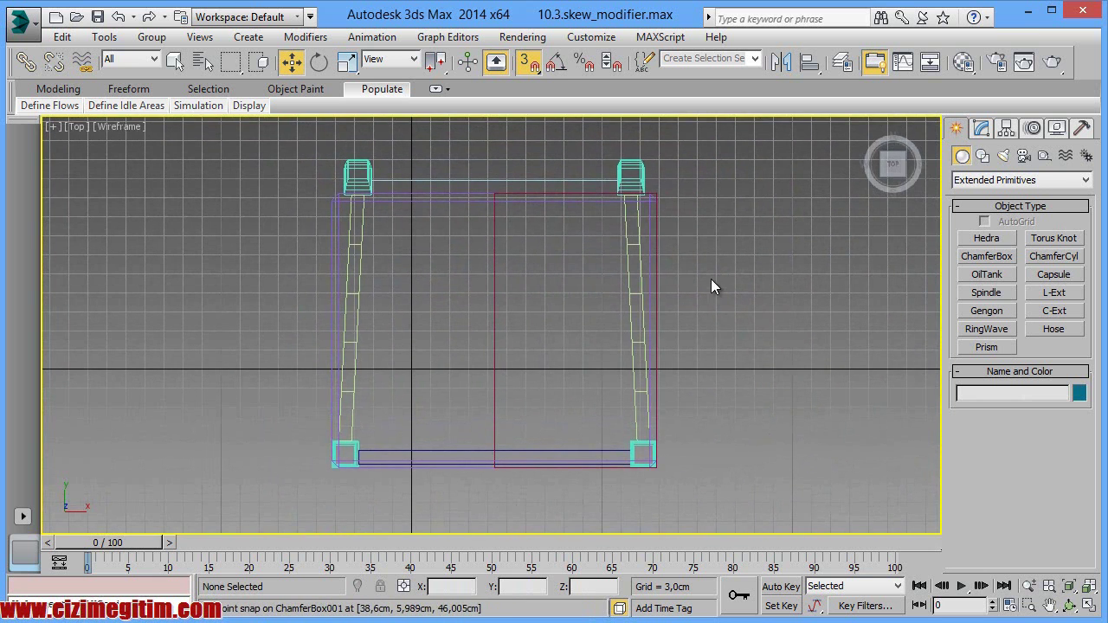
Step: Turn snapping off, orbit to a 3D view and restore shaded display
key("s")
left_click(495, 282)
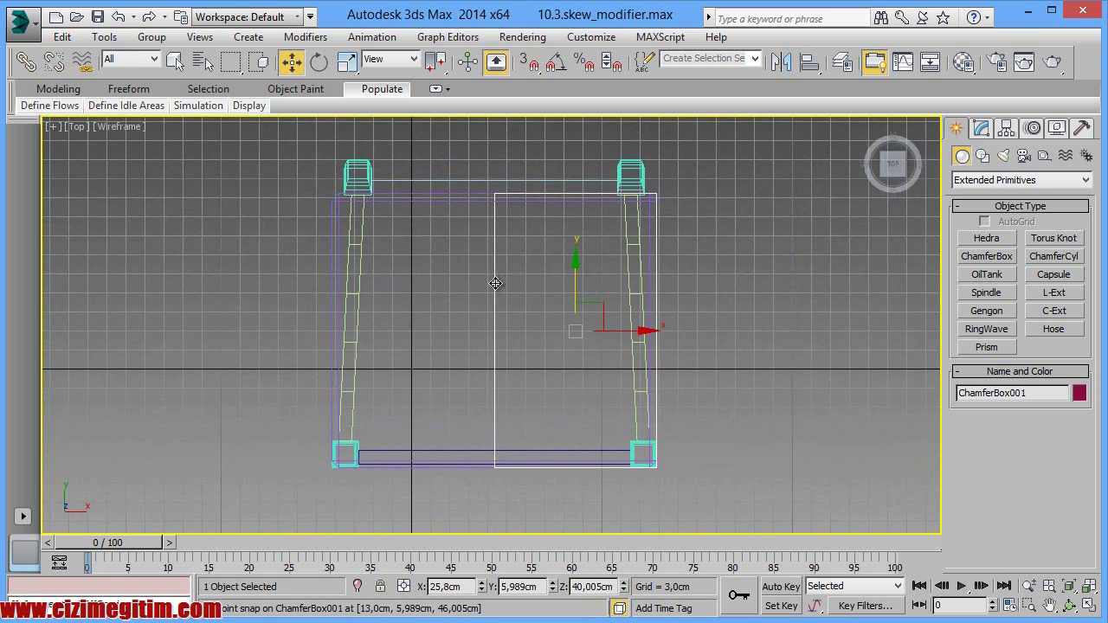
left_click(495, 283)
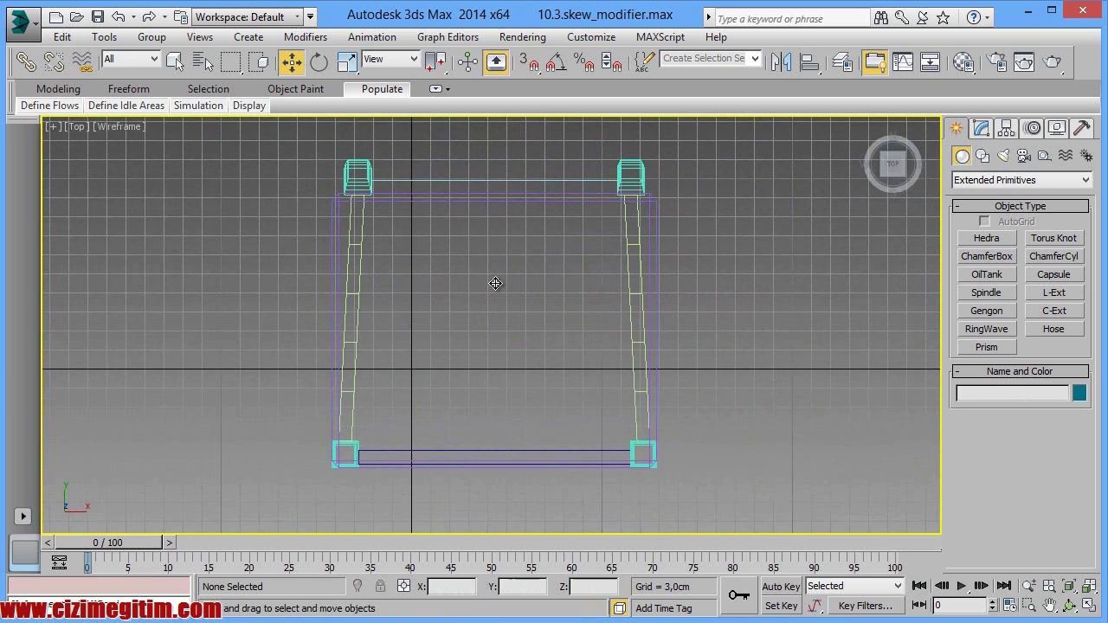
left_click(1070, 604)
mouse_move(543, 359)
left_mouse_down()
mouse_move(549, 277)
mouse_move(574, 289)
mouse_move(475, 343)
left_mouse_up()
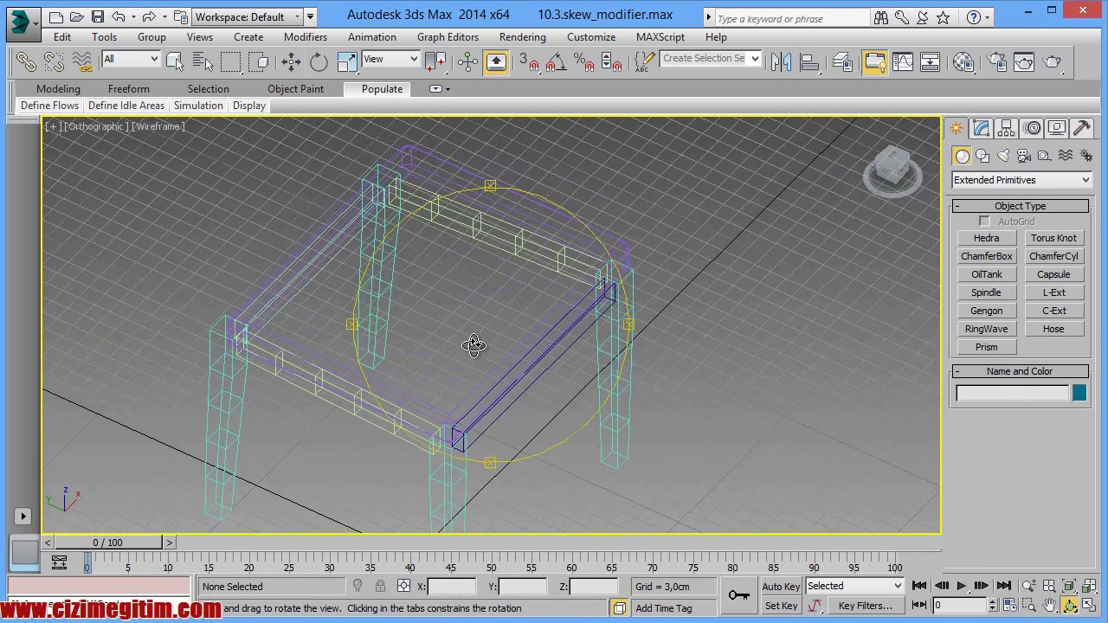
right_click(473, 345)
key("F3")
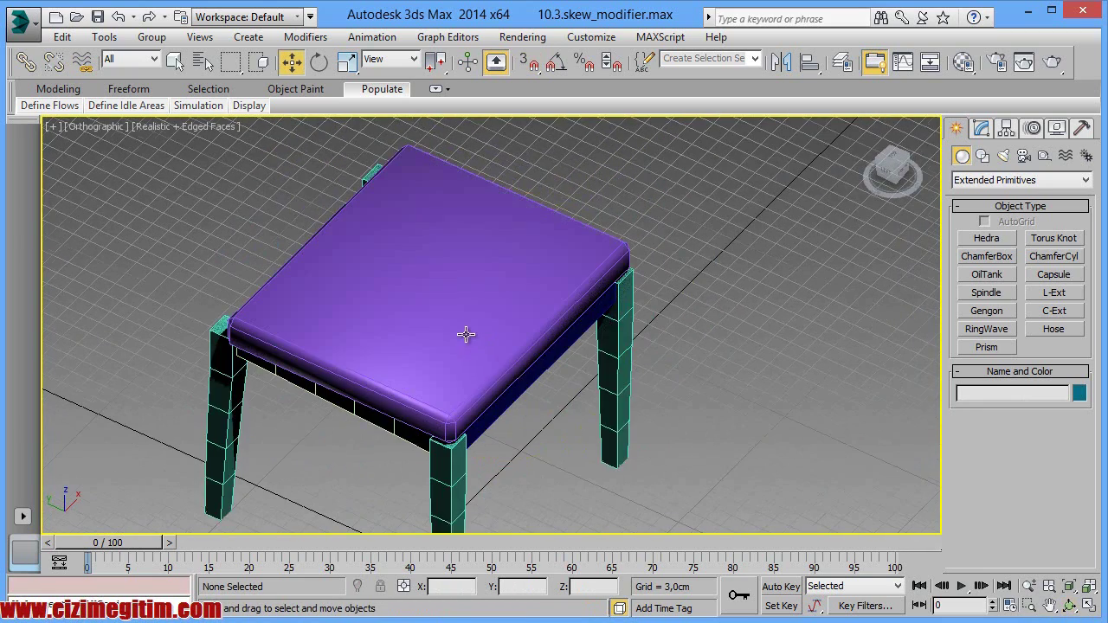
scroll(465, 334, "up", 2)
scroll(450, 363, "up", 2)
middle_click_drag(398, 354, 443, 287)
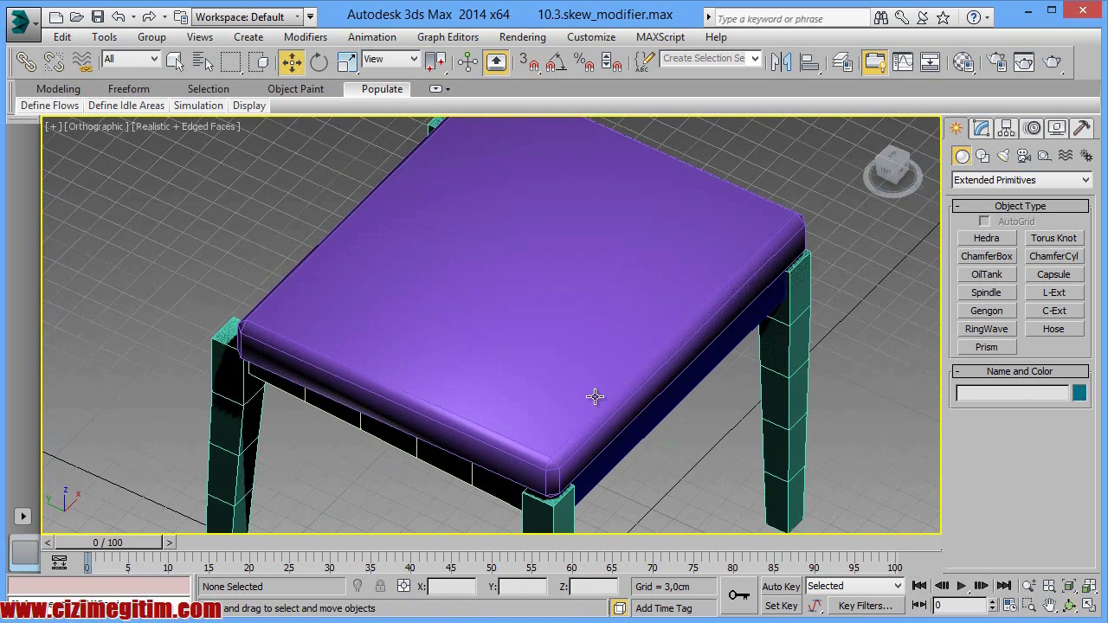
middle_click_drag(594, 395, 559, 390)
Step: Select the purple ChamferBox002 seat and show it in the Modify panel
left_click(982, 128)
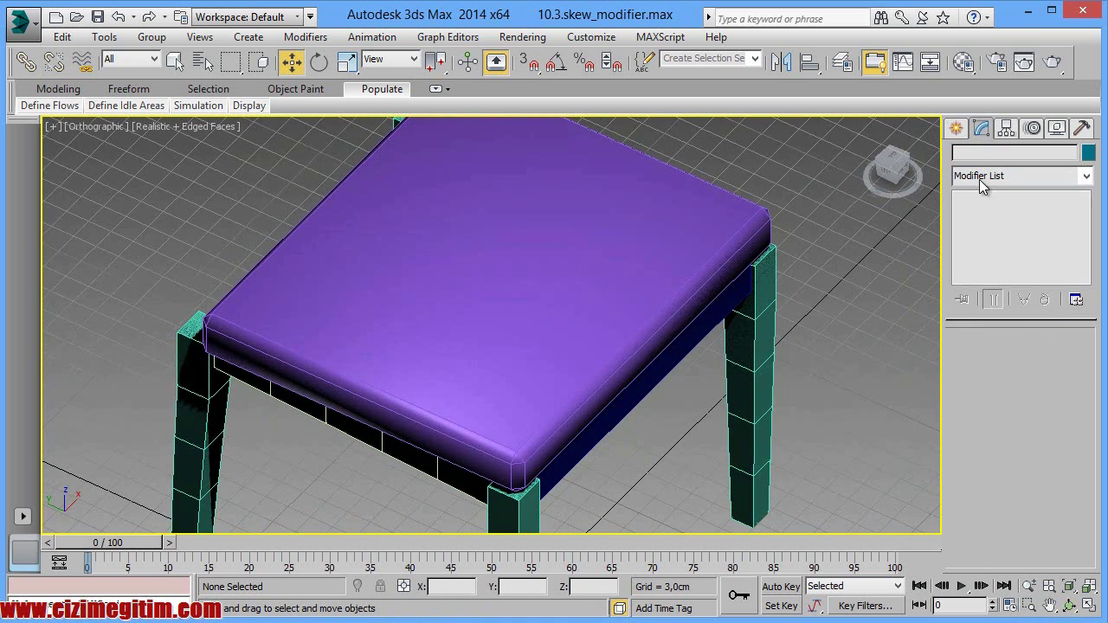
left_click(955, 128)
left_click(656, 249)
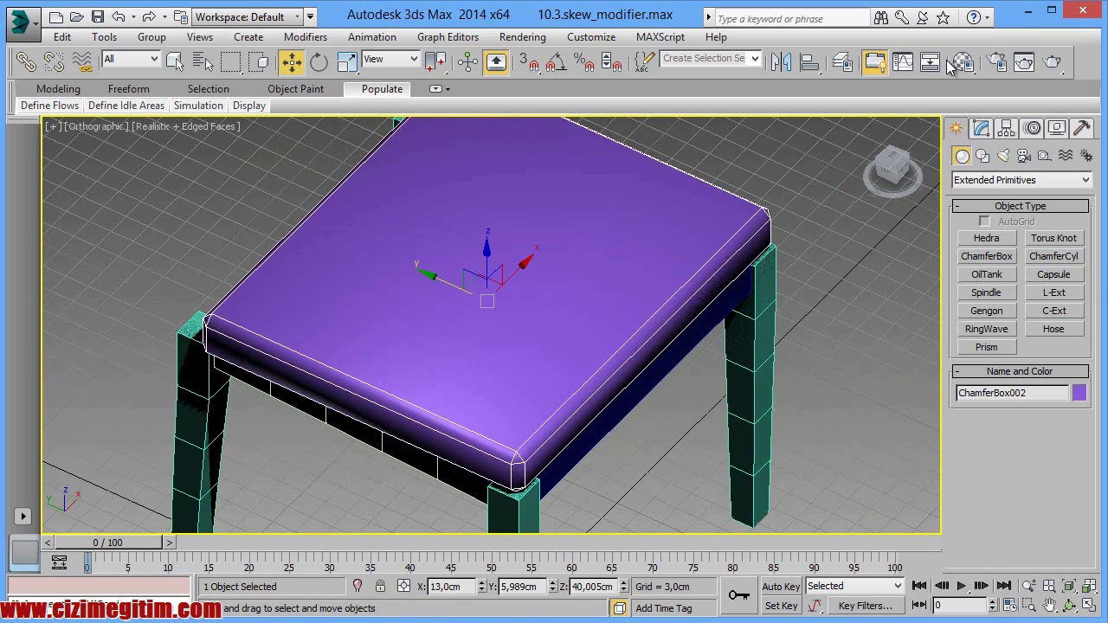
left_click(981, 128)
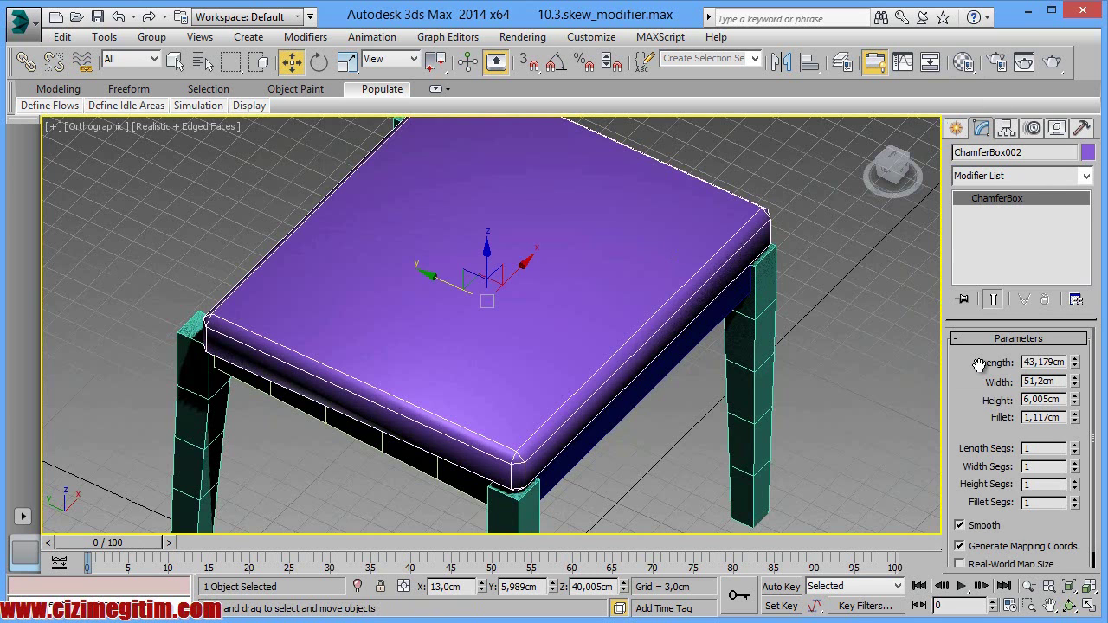
Step: Lengthen the seat to 44,047cm and give it 20/20/2 length/width/height segments and 2 fillet segments
scroll(978, 364, "down", 1)
scroll(978, 365, "up", 1)
left_click_drag(1073, 366, 1075, 374)
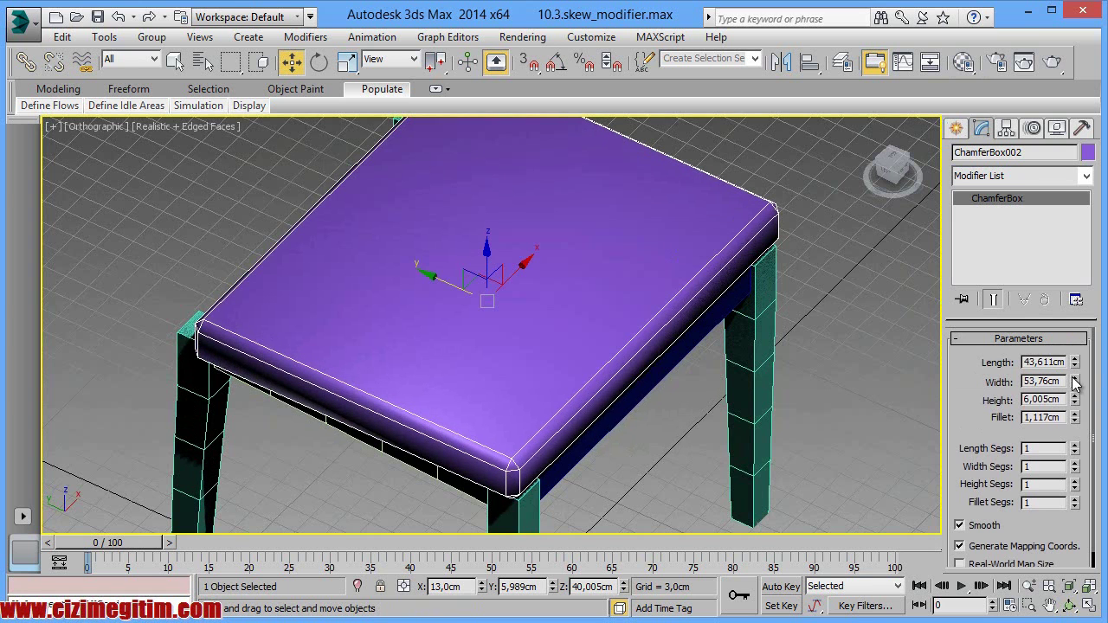
left_click_drag(1075, 367, 1076, 366)
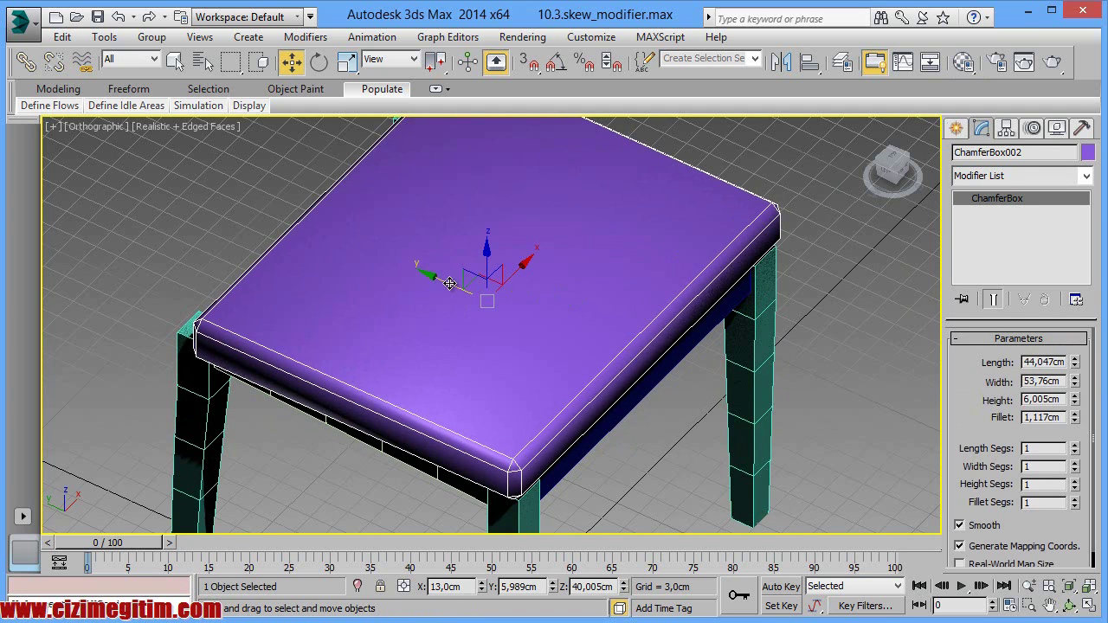
left_click_drag(450, 284, 457, 287)
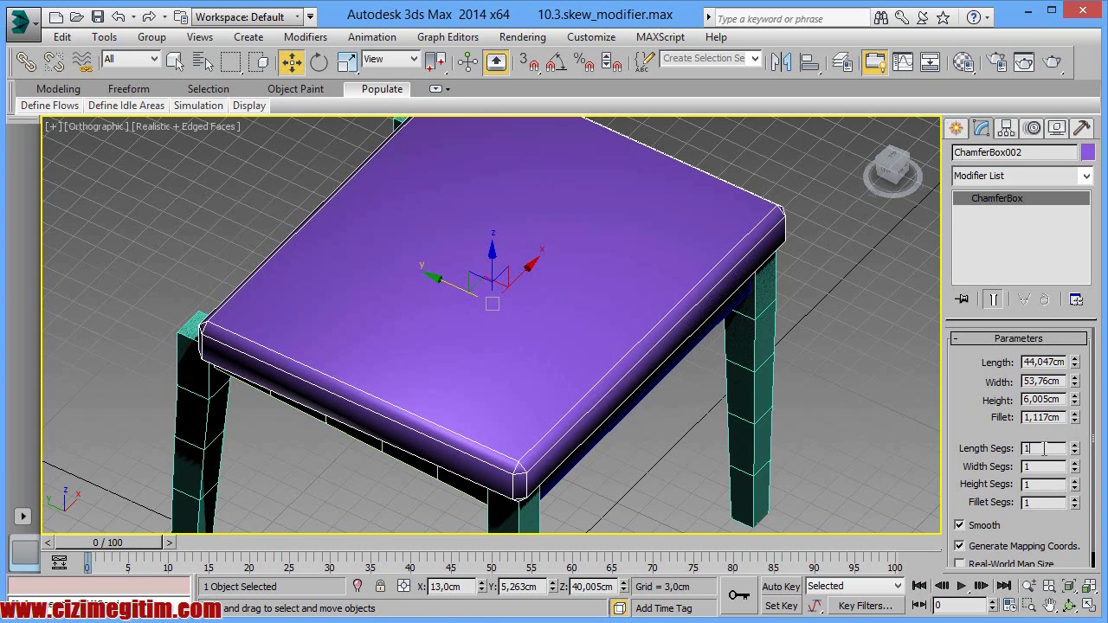
type("20")
left_click(1034, 466)
left_click(1038, 484)
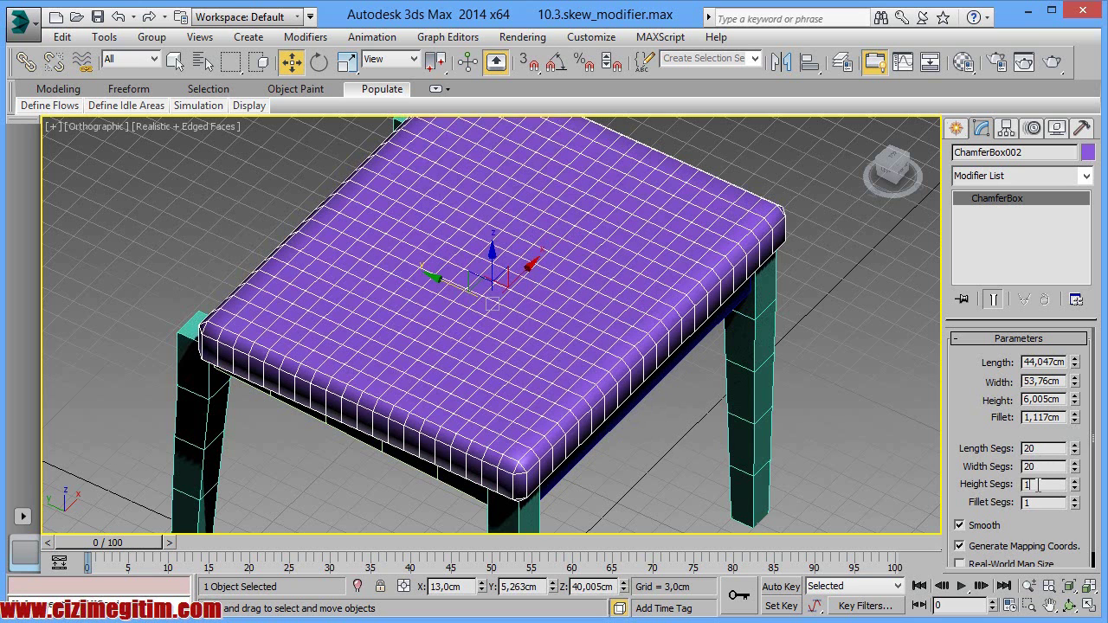
left_click(1038, 502)
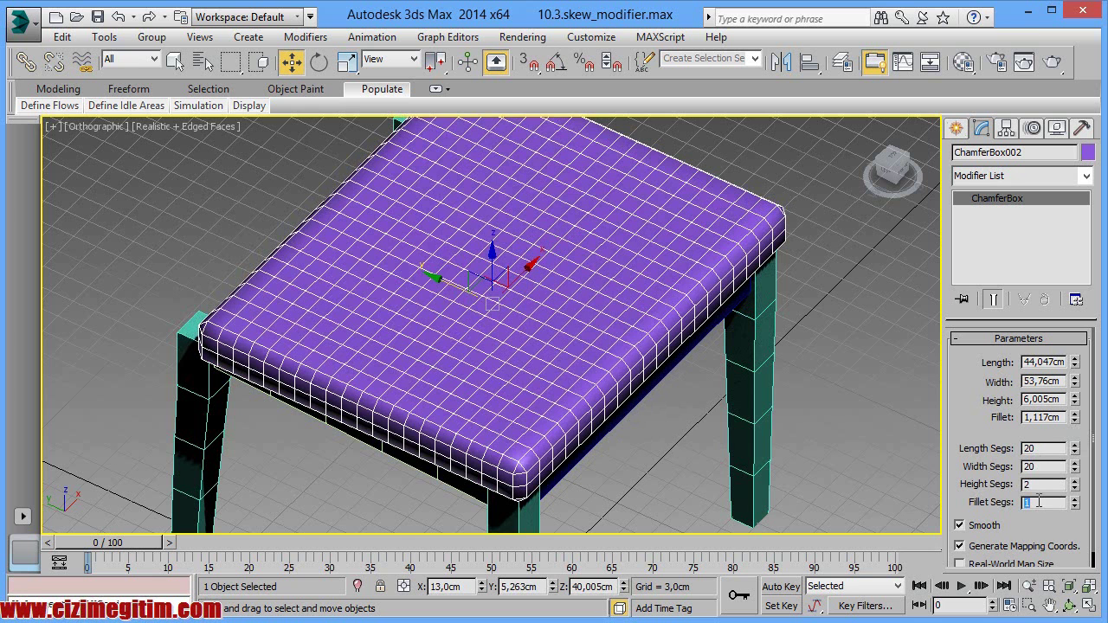
type("2")
left_click(1041, 488)
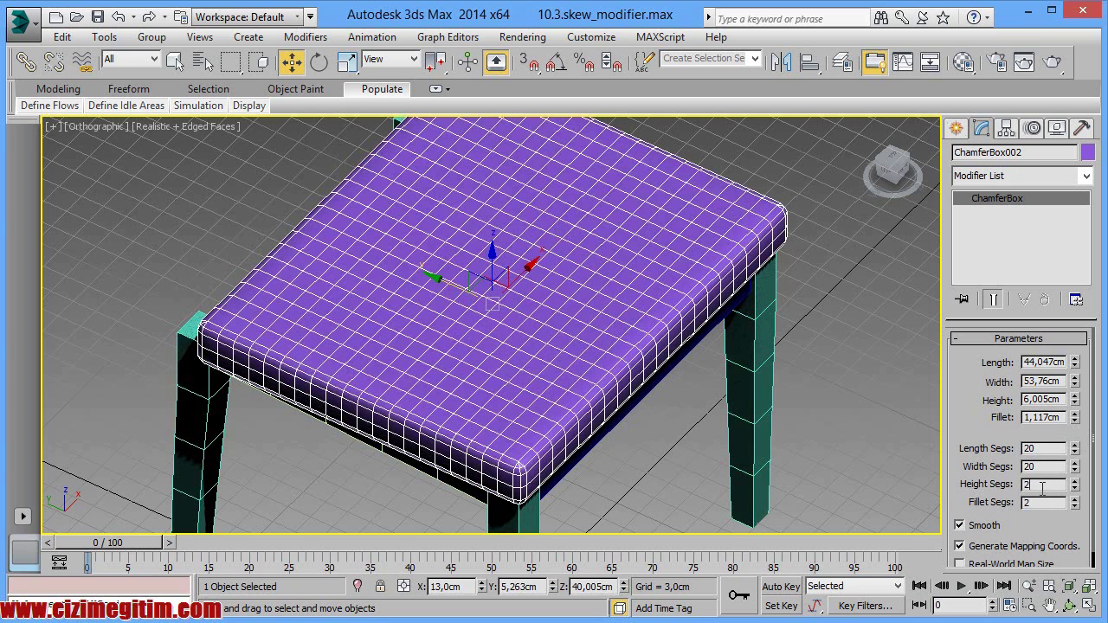
Step: Orbit around the seat and legs until the frame's side rail is visible
mouse_move(720, 457)
middle_mouse_down("alt")
mouse_move(439, 348)
mouse_move(439, 337)
mouse_move(541, 334)
middle_mouse_up("alt")
scroll(543, 325, "down", 1)
scroll(540, 378, "down", 2)
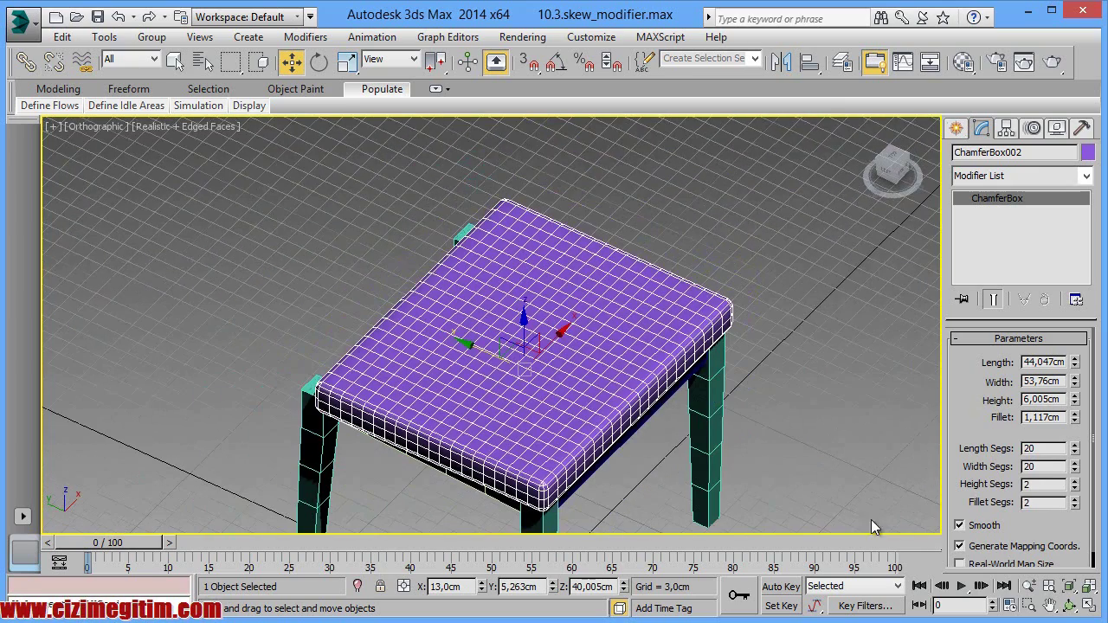
left_click(1067, 606)
mouse_move(634, 388)
left_mouse_down()
mouse_move(232, 292)
mouse_move(462, 361)
mouse_move(448, 362)
mouse_move(556, 359)
mouse_move(539, 309)
mouse_move(534, 371)
mouse_move(507, 297)
left_mouse_up()
right_click(507, 297)
mouse_move(508, 296)
middle_mouse_down("alt")
mouse_move(507, 346)
mouse_move(577, 383)
mouse_move(654, 368)
middle_mouse_up("alt")
scroll(623, 347, "up", 3)
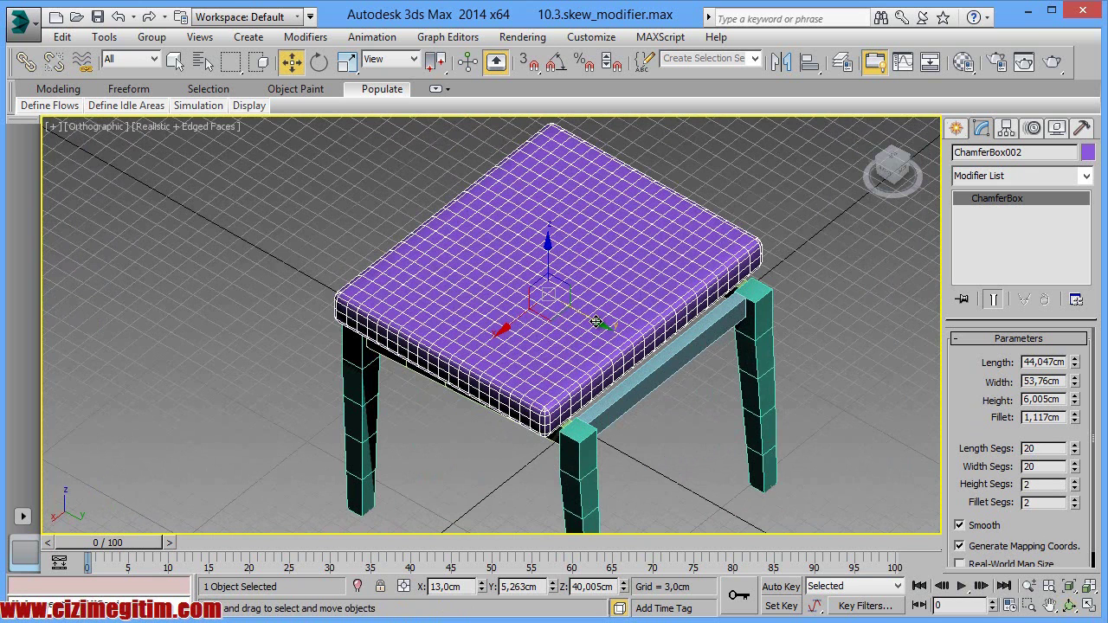
Step: Clone the seat as a Copy, ChamferBox003, and slide it along Y to 57,257cm
right_click(554, 298)
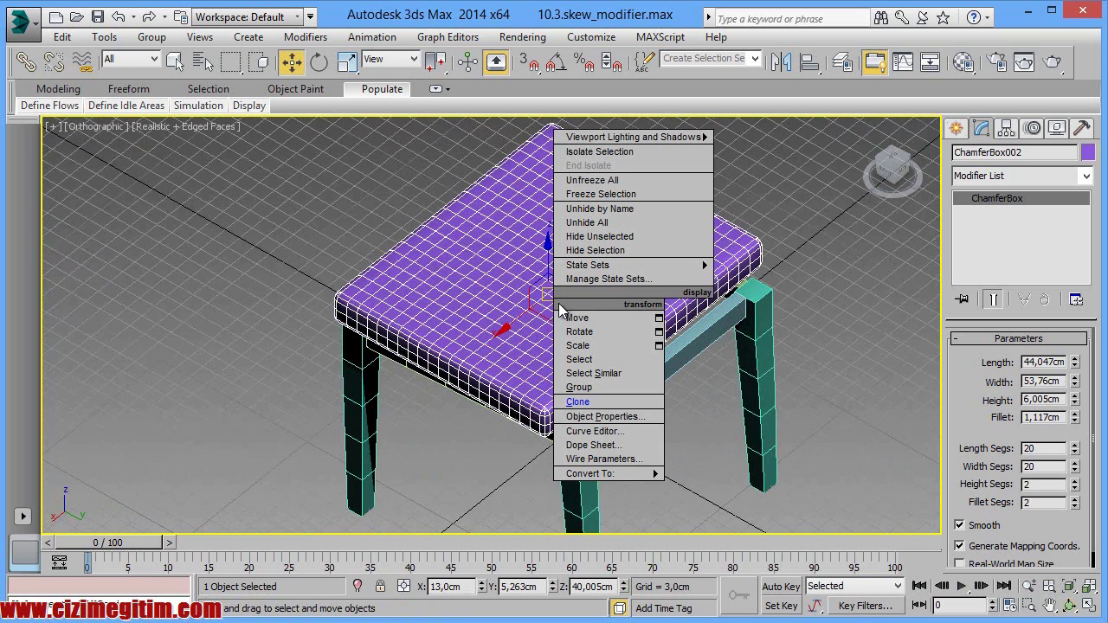
left_click(611, 402)
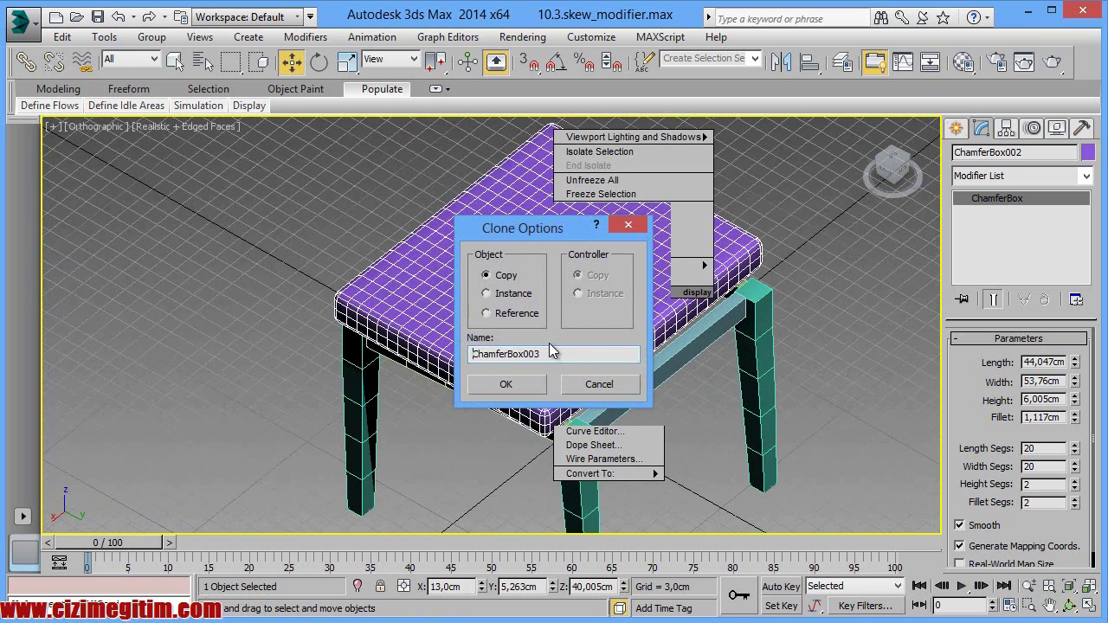
left_click(506, 383)
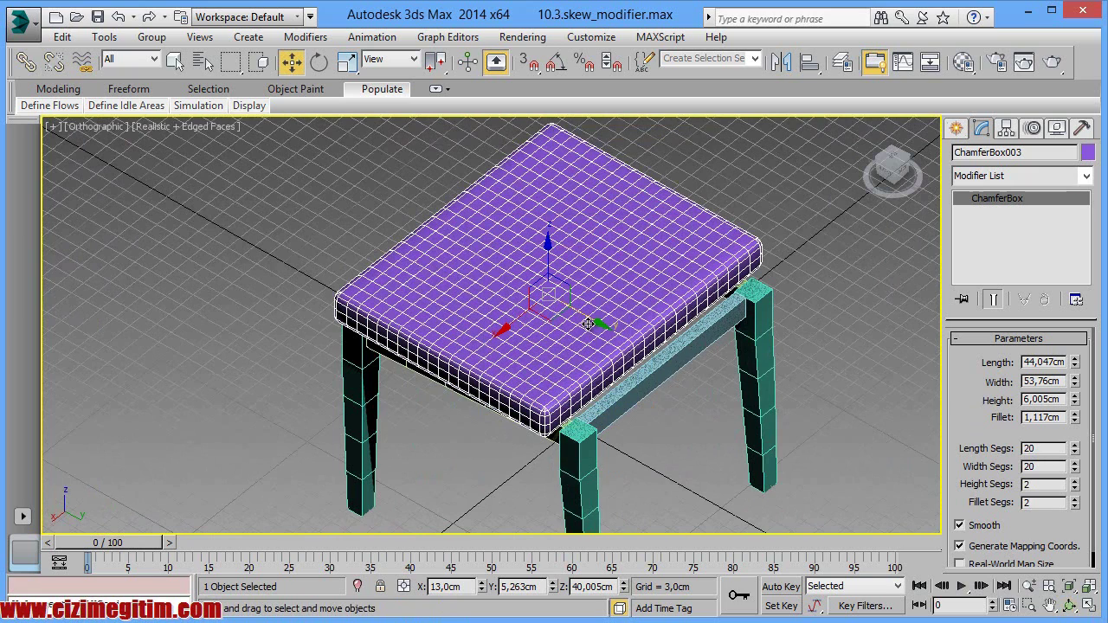
left_click_drag(587, 321, 835, 463)
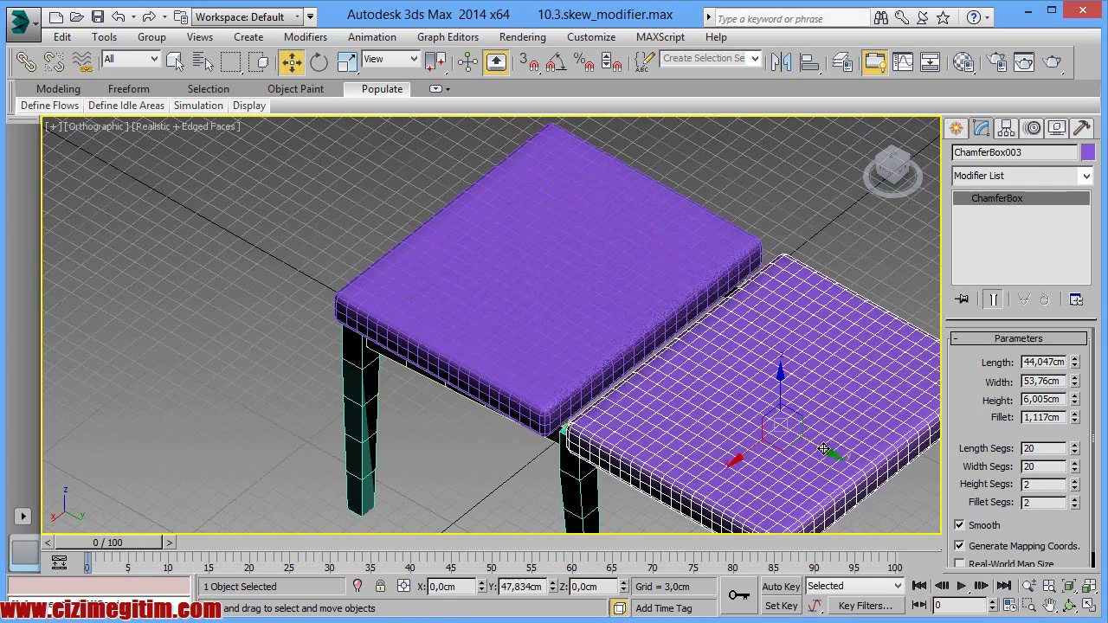
middle_click_drag(519, 370, 489, 325)
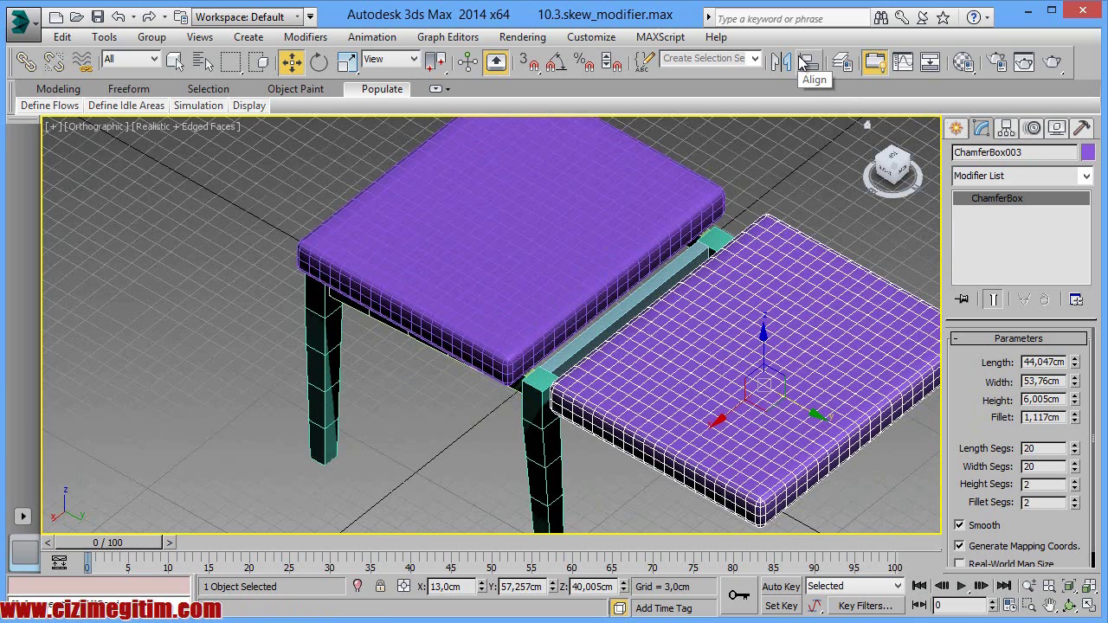
Step: Align ChamferBox003's Y minimum to the seat's Y maximum, placing it at Y 49,31cm
left_click(803, 62)
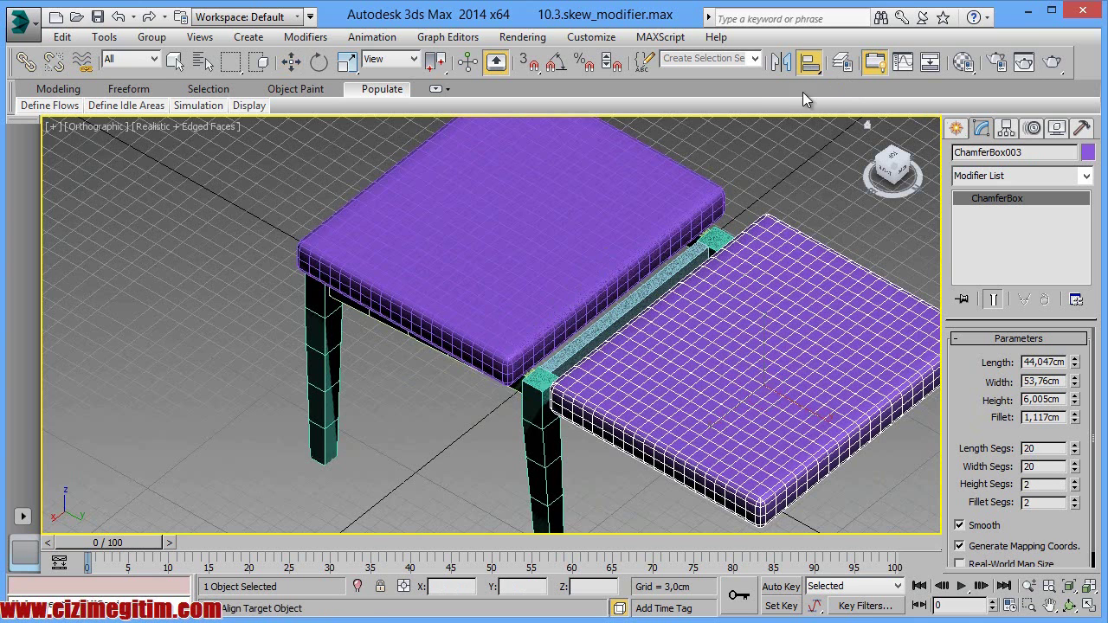
left_click(656, 254)
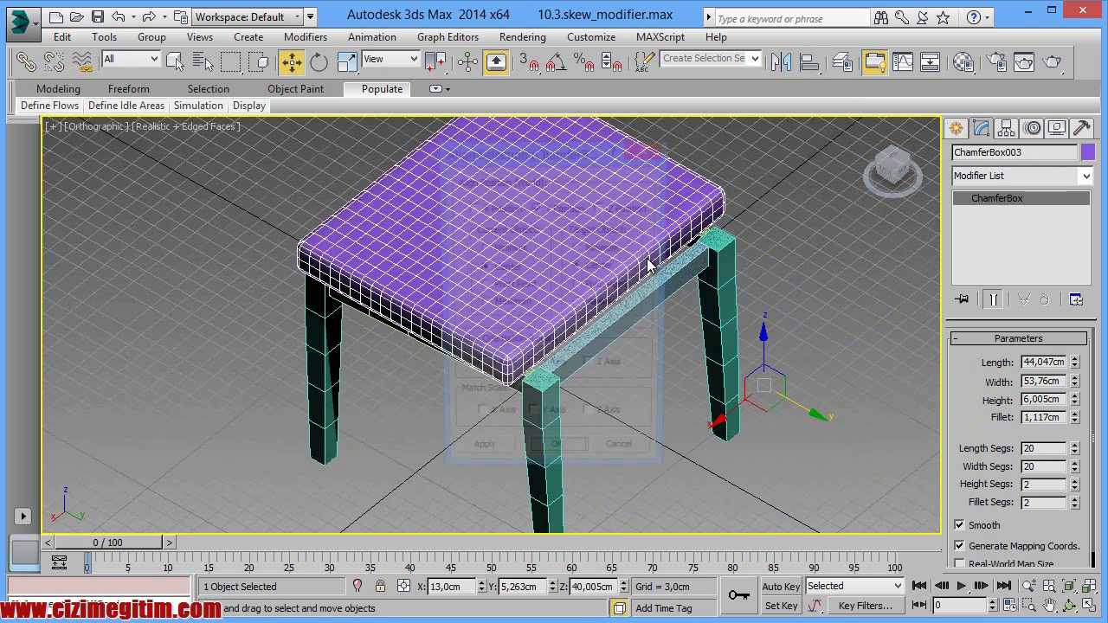
left_click_drag(572, 159, 238, 161)
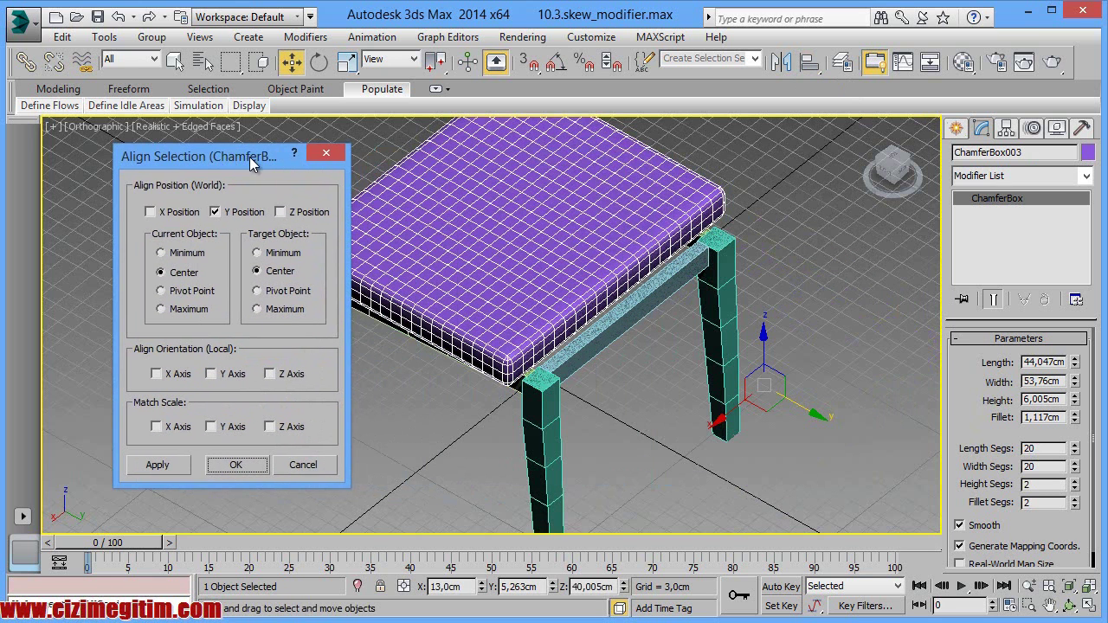
left_click(245, 309)
left_click(150, 253)
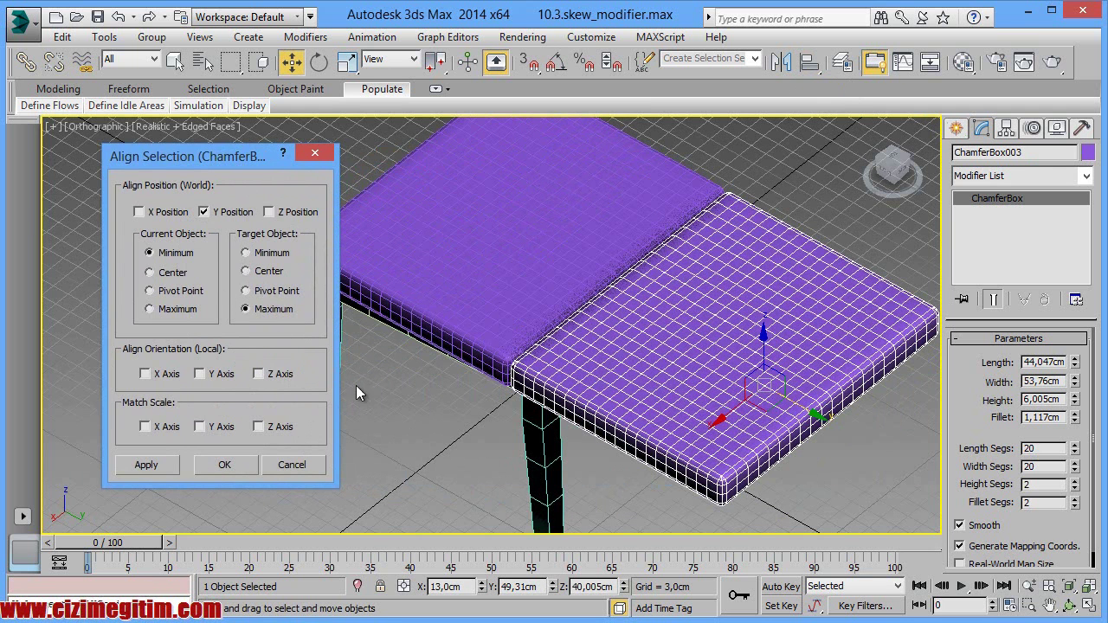
left_click(223, 465)
Step: Switch to the Left view and zoom in on the cushions' joint
middle_click_drag(641, 399, 588, 374)
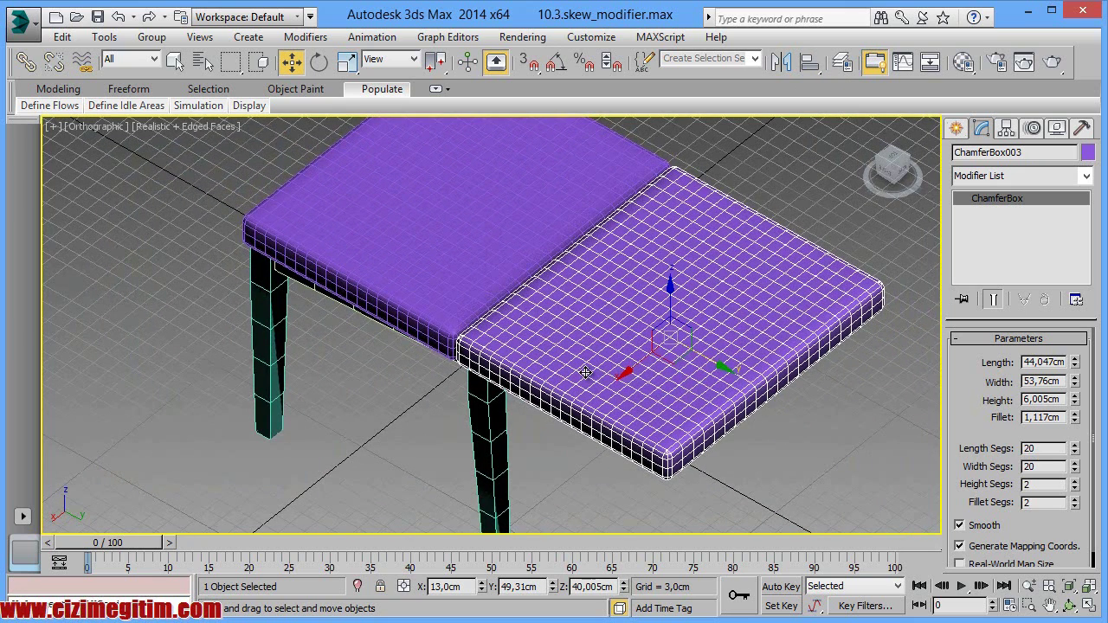
scroll(585, 372, "up", 2)
scroll(563, 347, "up", 2)
mouse_move(547, 328)
middle_mouse_down()
mouse_move(564, 284)
mouse_move(561, 299)
mouse_move(656, 353)
middle_mouse_up()
scroll(632, 324, "down", 2)
key("l")
scroll(331, 165, "up", 2)
scroll(346, 216, "up", 3)
middle_click_drag(429, 327, 601, 349)
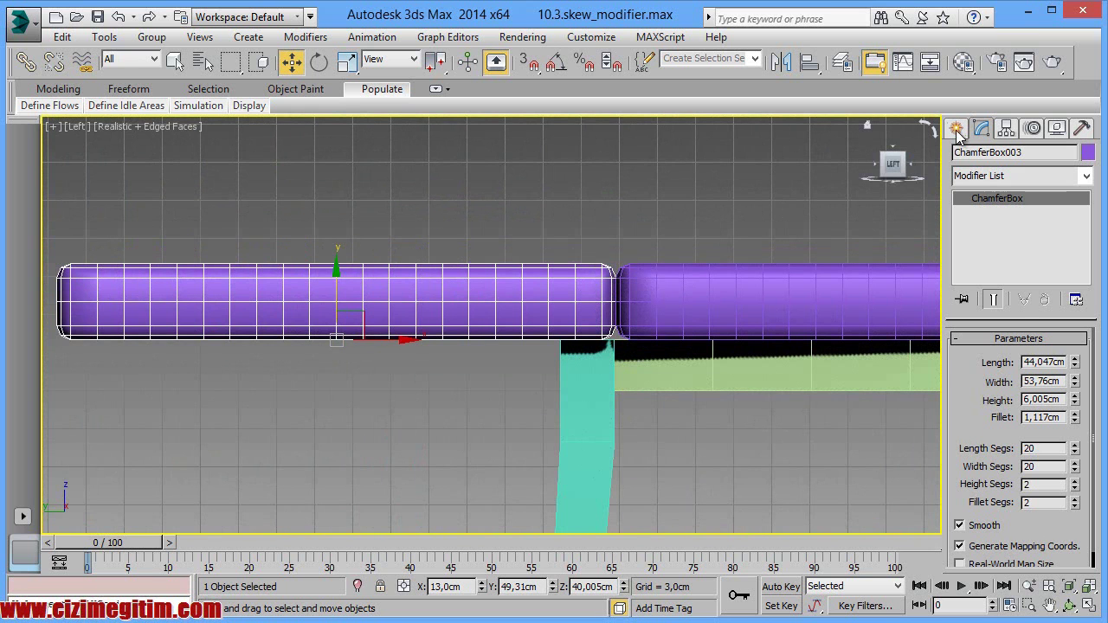
Step: With Affect Pivot Only and snapping, move ChamferBox003's pivot to Y 27,394cm, Z 40cm
left_click(1011, 128)
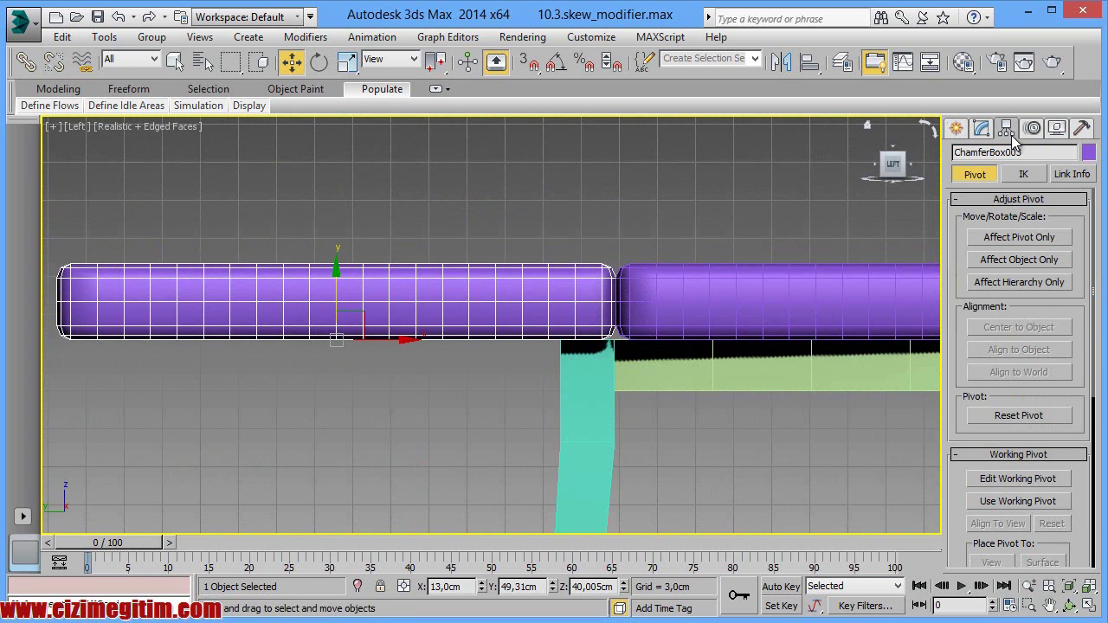
left_click(1009, 239)
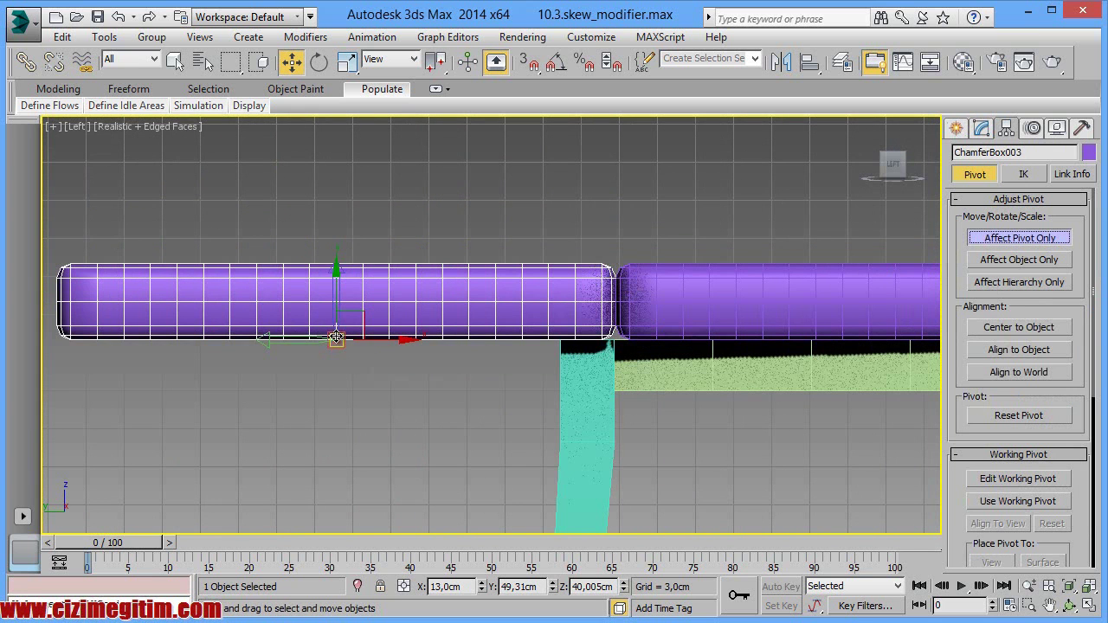
mouse_move(336, 338)
left_mouse_down()
mouse_move(541, 335)
mouse_move(616, 300)
mouse_move(613, 338)
left_mouse_up()
key("s")
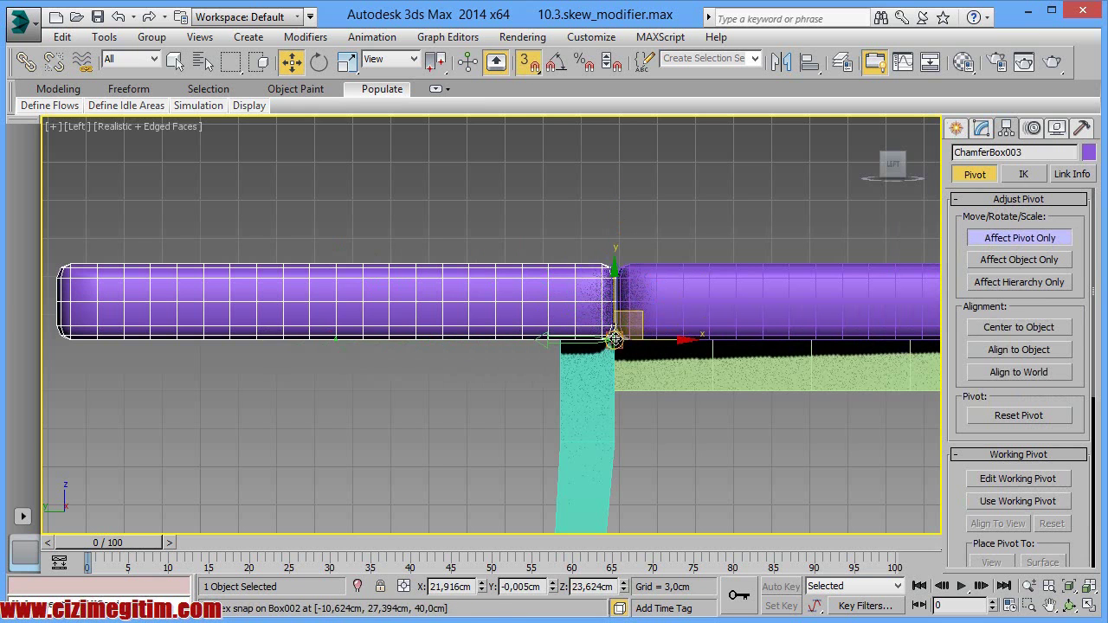
left_click(458, 378)
middle_click_drag(458, 379, 428, 369)
left_click(466, 314)
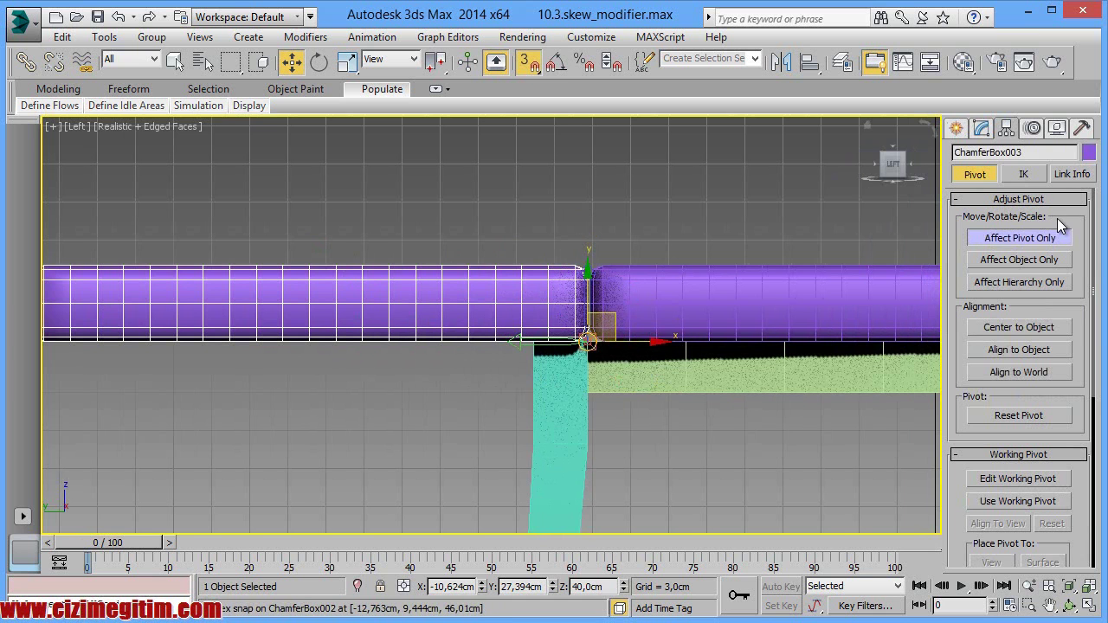
left_click(1045, 239)
left_click(957, 129)
left_click(413, 249)
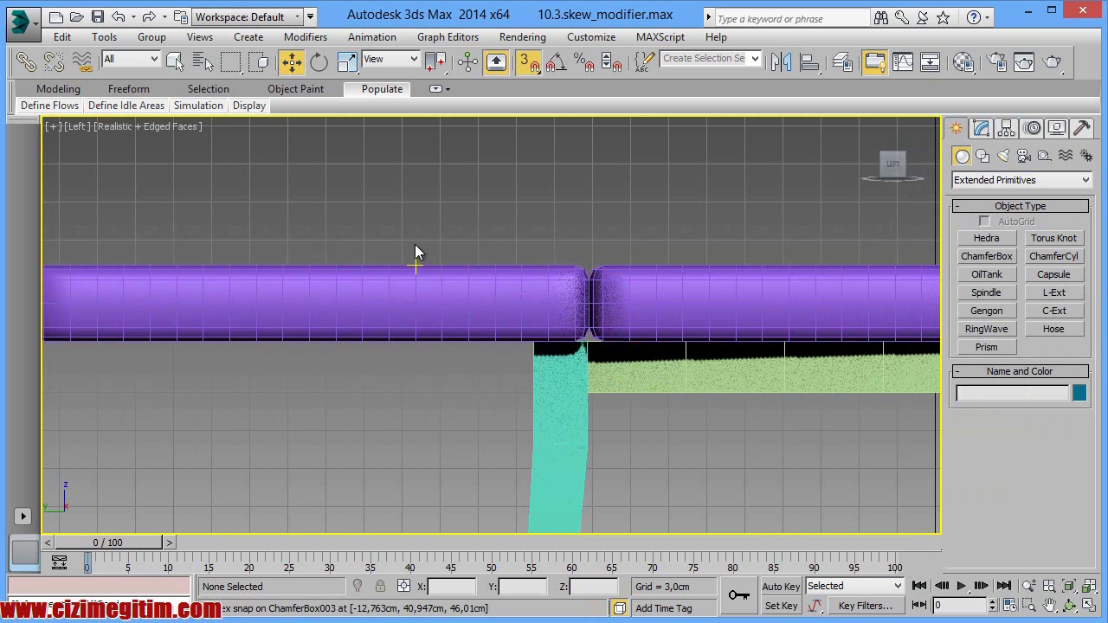
scroll(424, 260, "down", 3)
Step: With Angle Snap on, rotate the copied cushion 85° to stand it up as a backrest
left_click(332, 300)
middle_click_drag(332, 300, 390, 286)
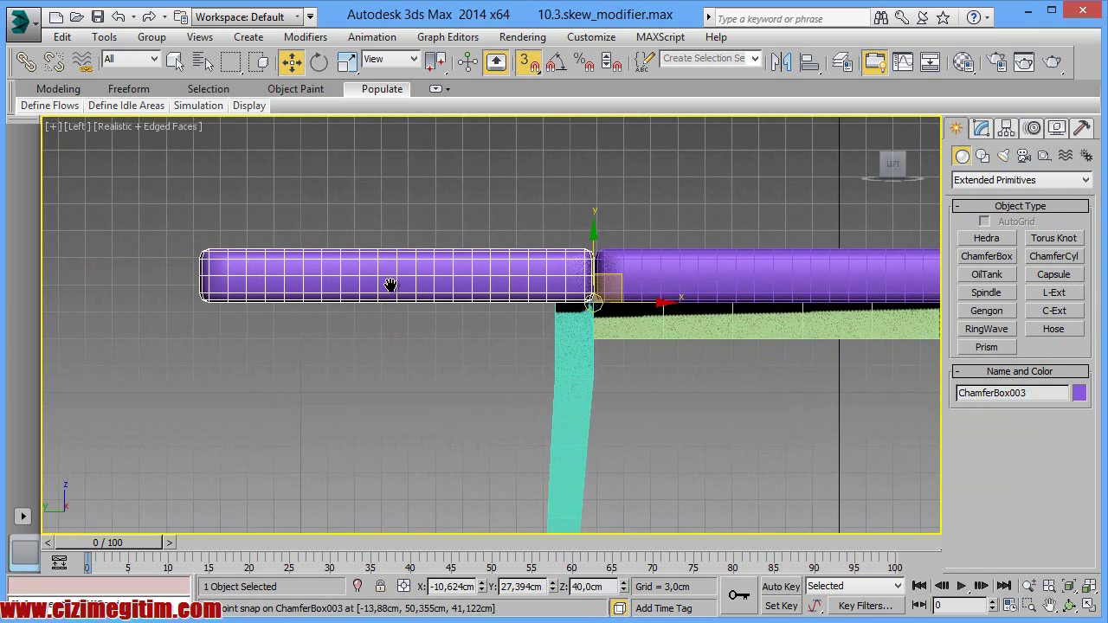
key("e")
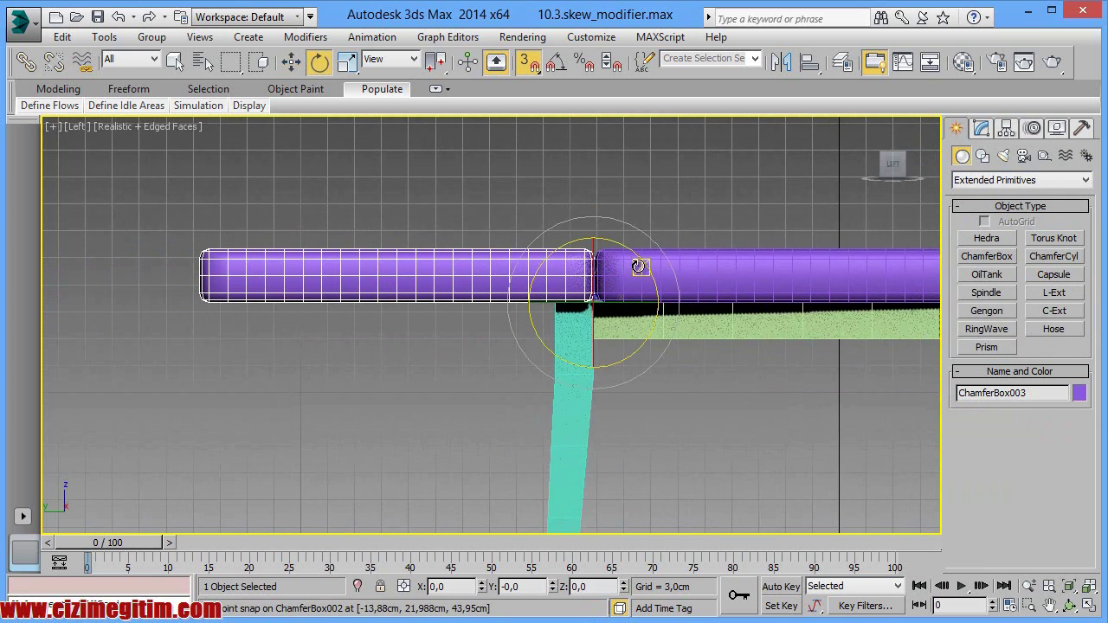
key("s")
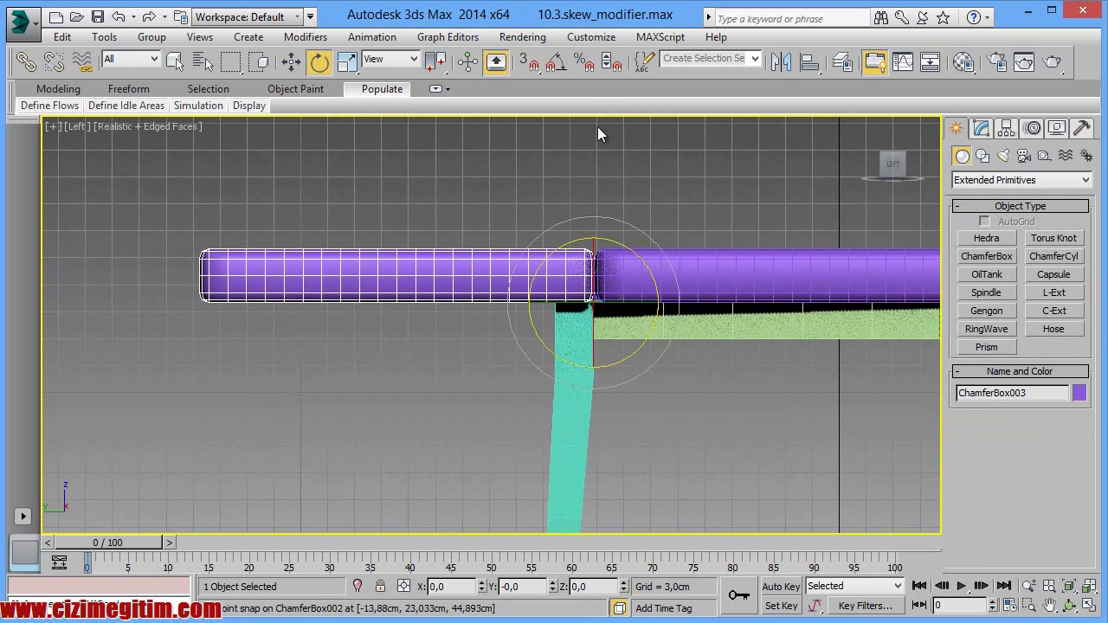
left_click(561, 69)
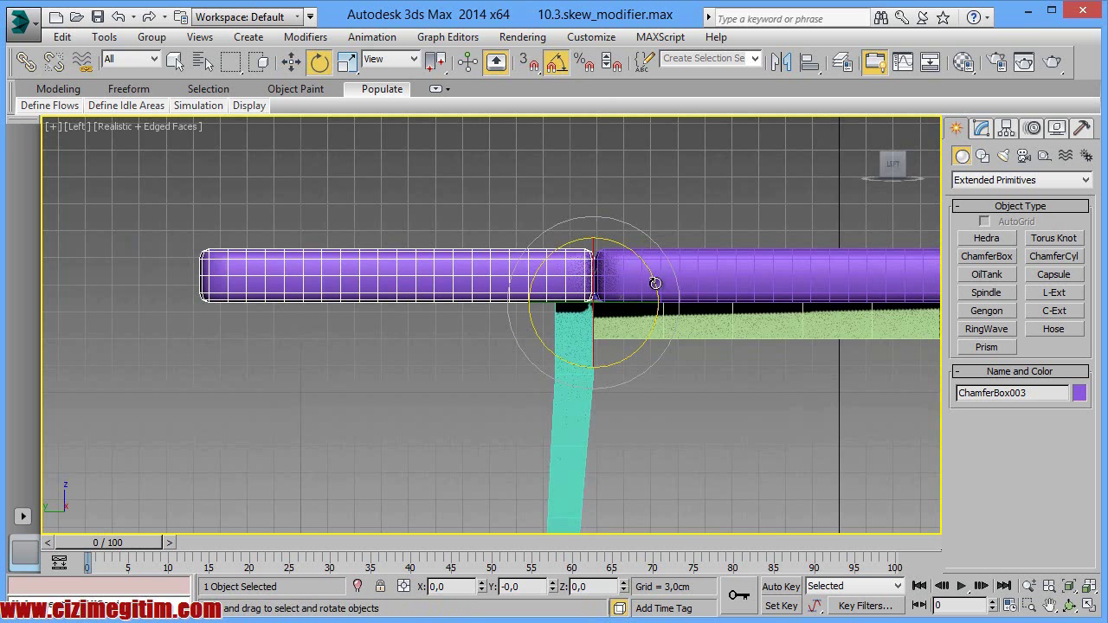
left_click_drag(648, 272, 673, 337)
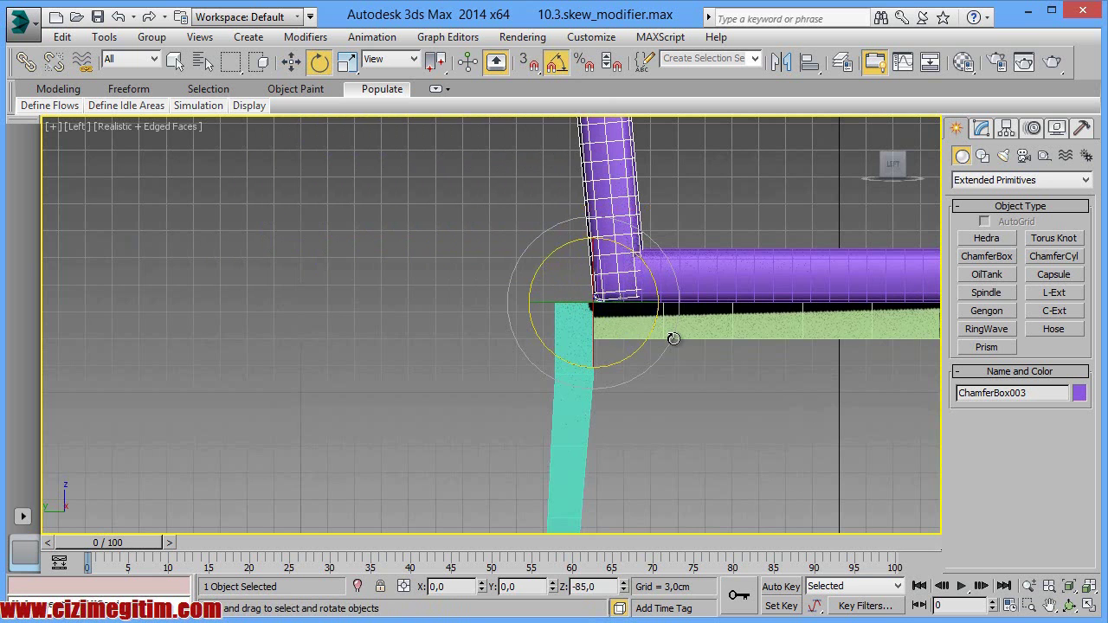
scroll(502, 315, "up", 2)
scroll(494, 339, "down", 4)
scroll(476, 373, "up", 2)
scroll(424, 359, "down", 1)
scroll(459, 321, "up", 1)
Step: Move the backrest so its bottom corner meets the back corner of the seat cushion
right_click(411, 294)
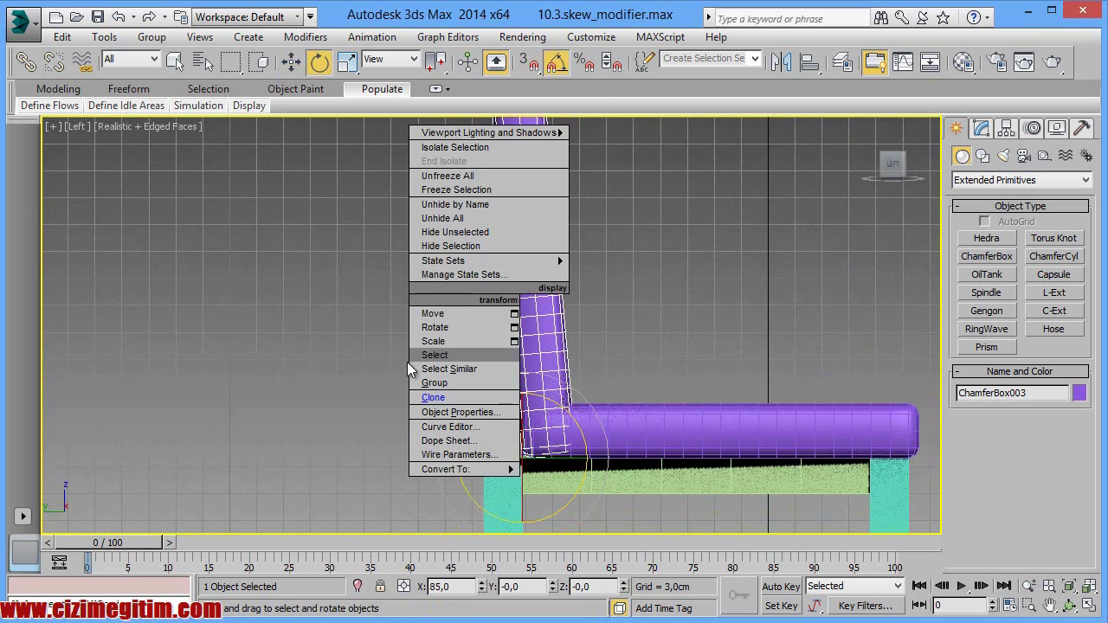
middle_click_drag(311, 364, 342, 348)
key("w")
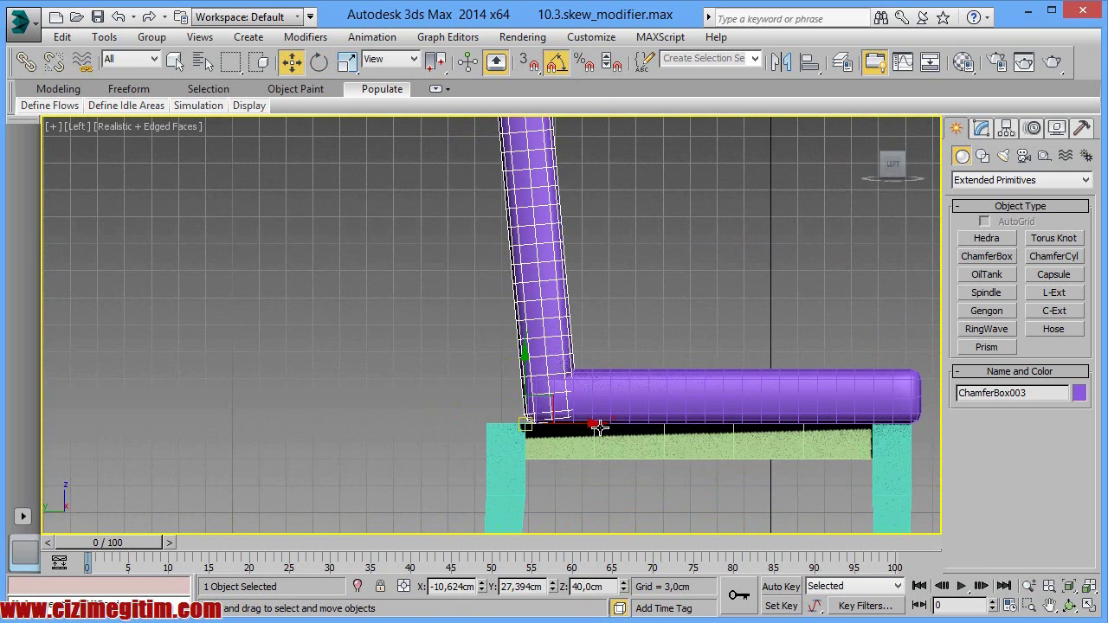
left_click_drag(586, 425, 542, 427)
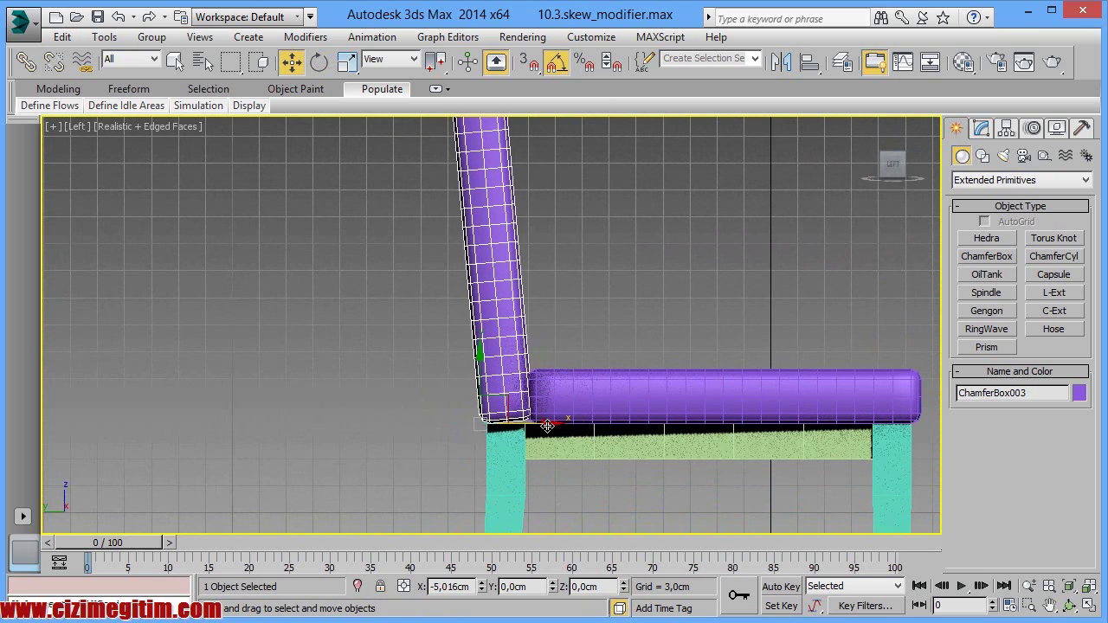
scroll(543, 427, "up", 2)
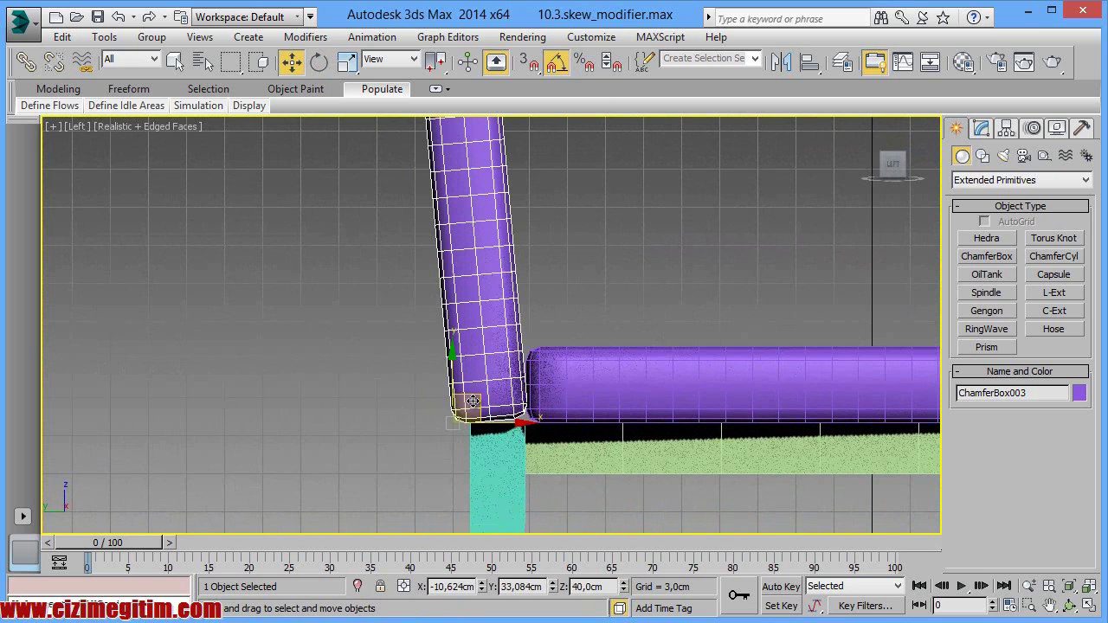
left_click_drag(453, 378, 453, 387)
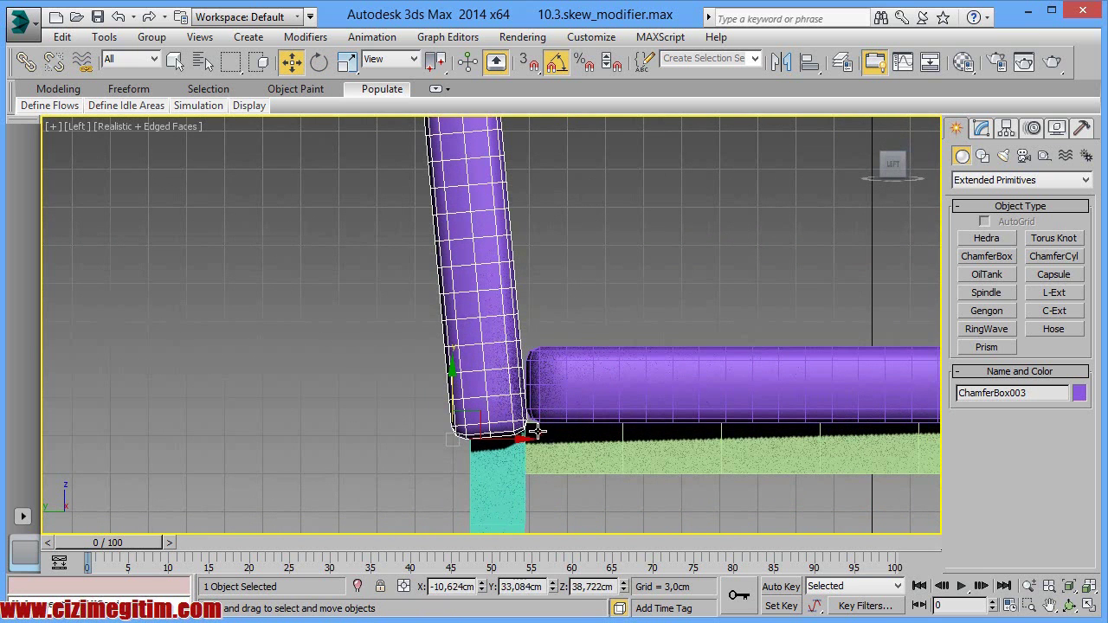
left_click_drag(528, 437, 525, 438)
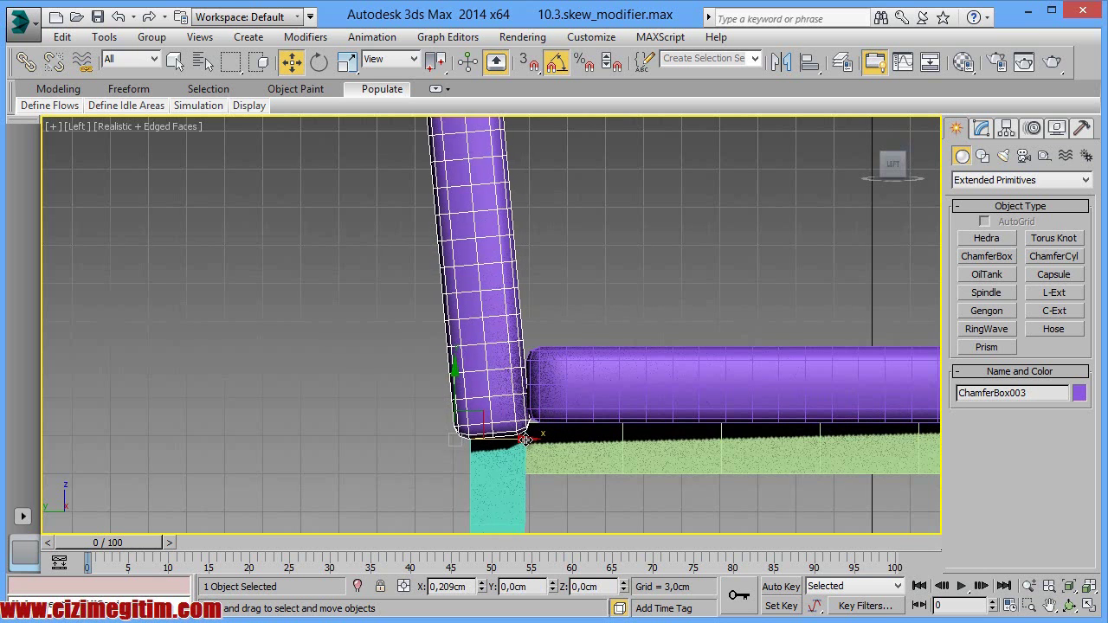
scroll(525, 437, "down", 2)
scroll(571, 414, "down", 2)
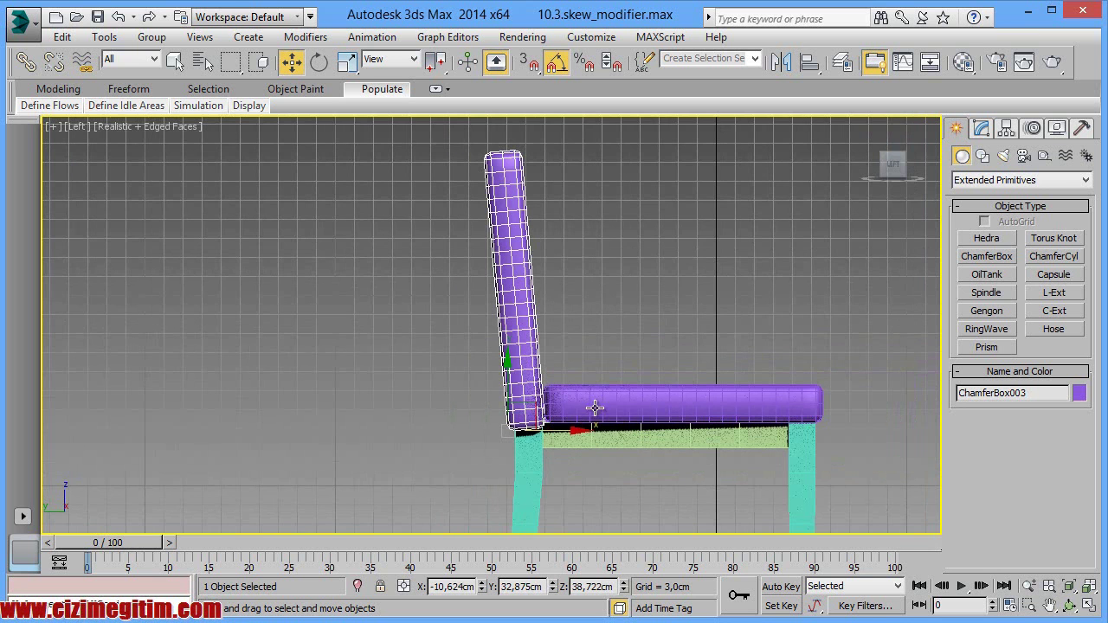
left_click(1072, 607)
Step: Set the backrest ChamferBox's Length to 60 cm in the Modify panel
mouse_move(598, 425)
left_mouse_down()
mouse_move(458, 425)
mouse_move(458, 445)
mouse_move(366, 444)
mouse_move(453, 462)
mouse_move(436, 485)
mouse_move(155, 293)
mouse_move(903, 293)
mouse_move(355, 429)
left_mouse_up()
mouse_move(661, 334)
left_mouse_down()
mouse_move(668, 299)
mouse_move(581, 312)
left_mouse_up()
key("w")
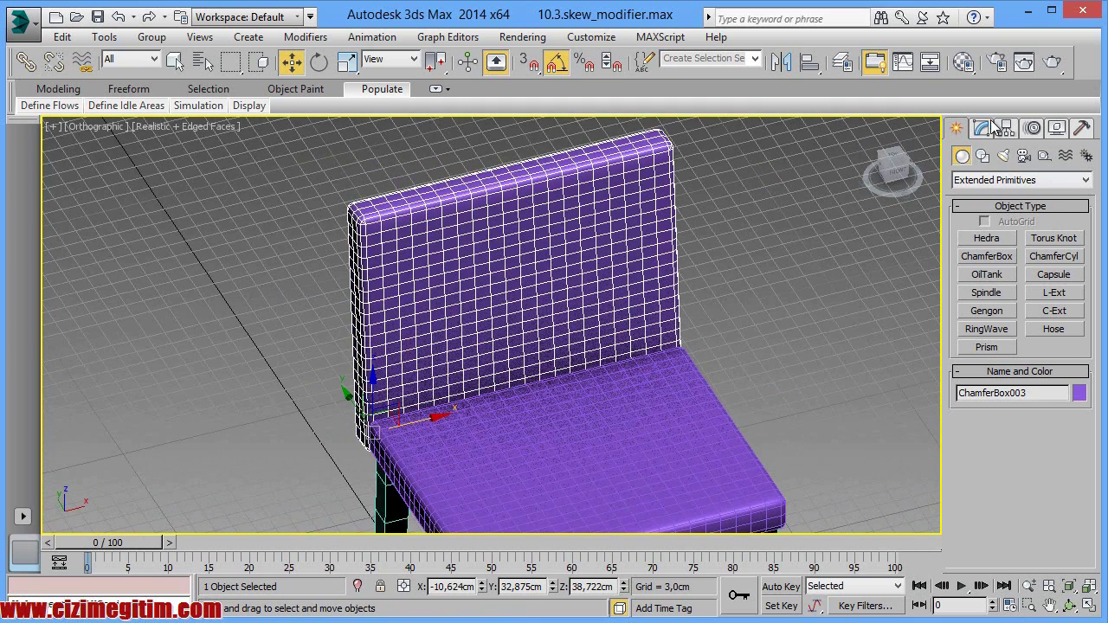
left_click(986, 127)
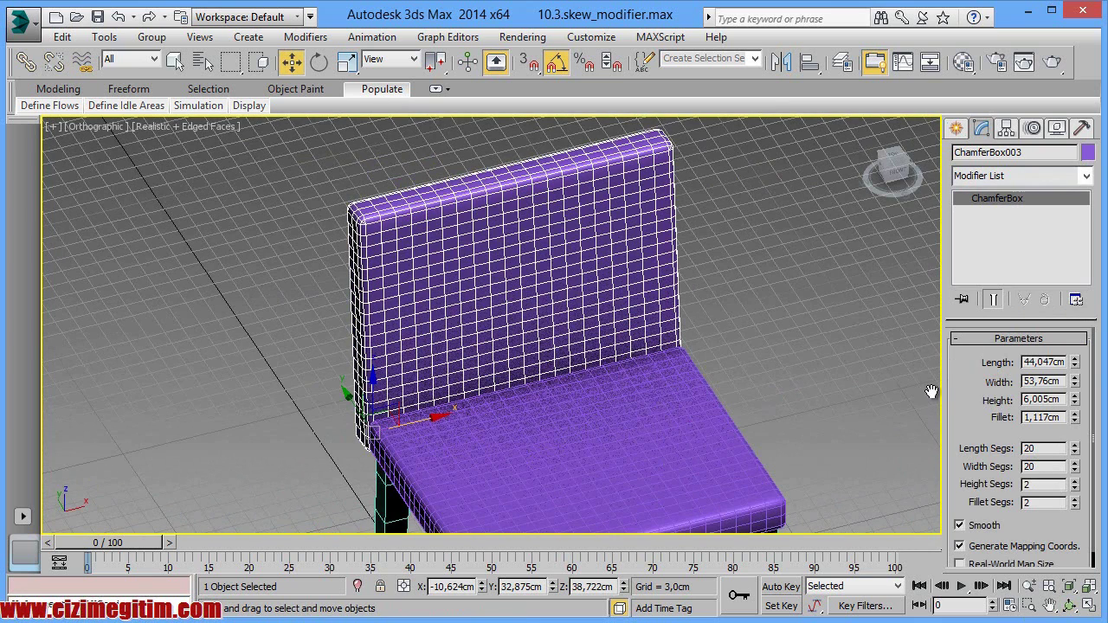
double_click(1043, 382)
left_click(1056, 364)
left_click_drag(1078, 367, 1080, 353)
double_click(1063, 361)
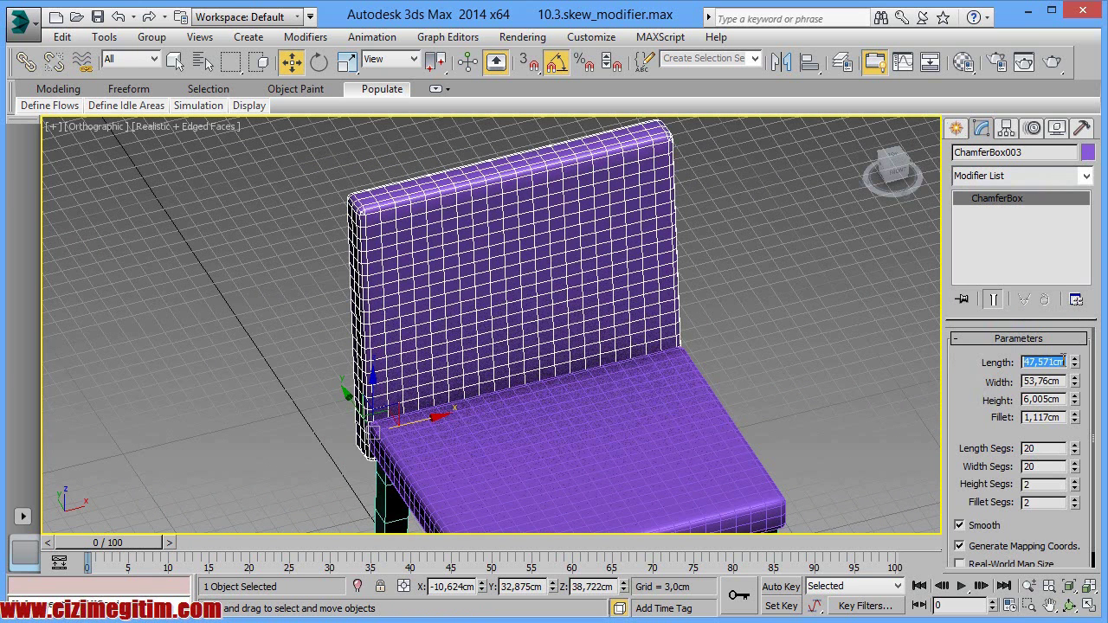
type("60")
key("Return")
Step: Move the backrest up along Z and increase its Length to 65 cm
middle_click_drag(681, 375, 638, 399)
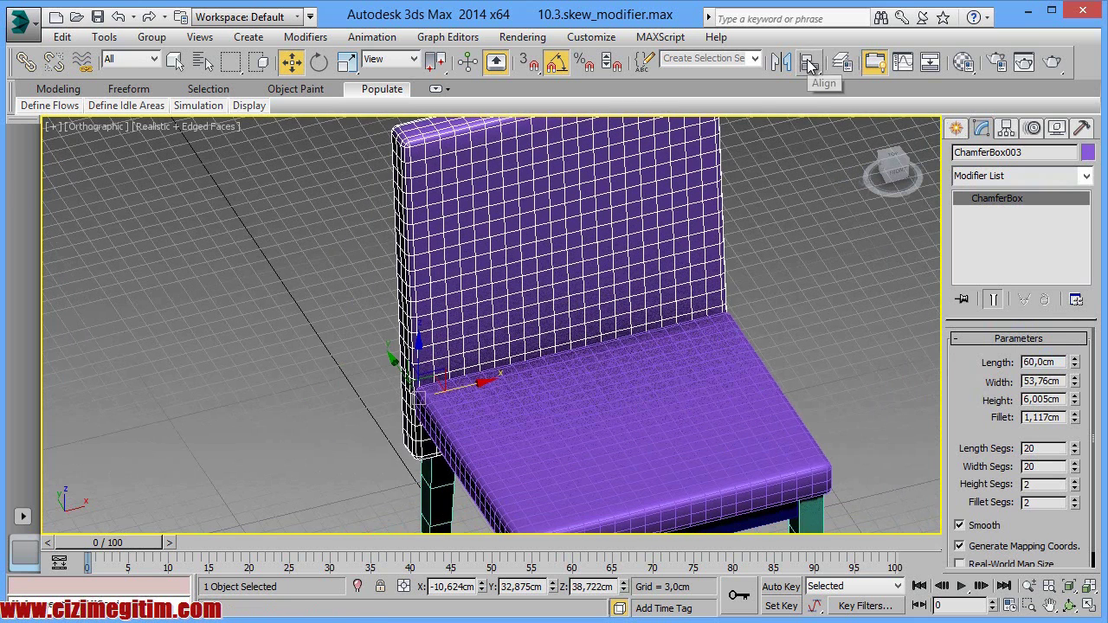
left_click_drag(432, 361, 421, 317)
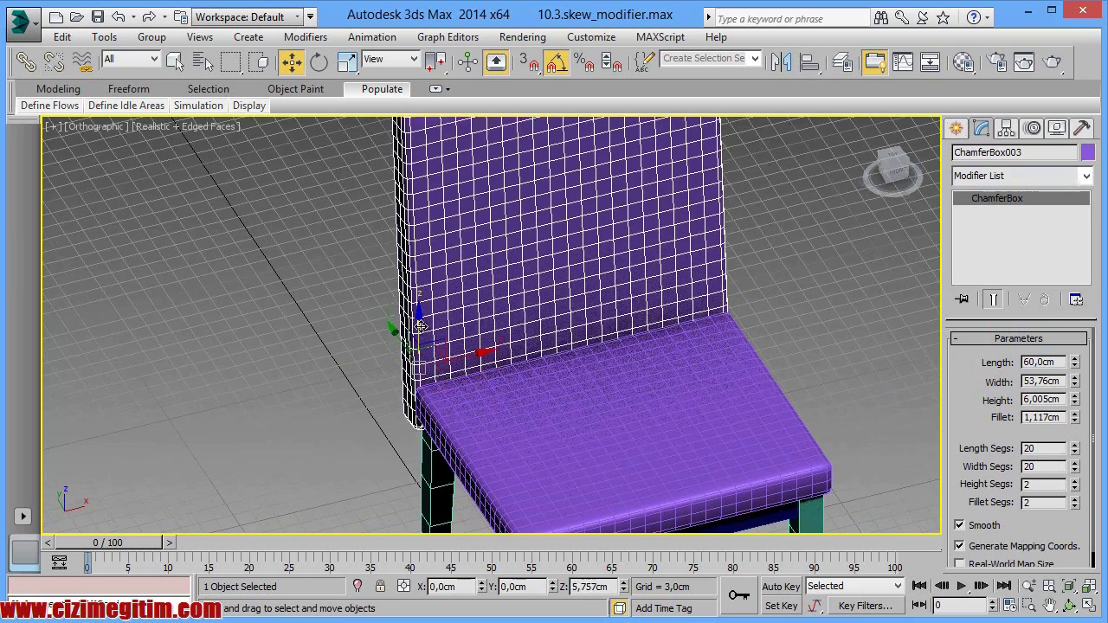
scroll(577, 352, "down", 3)
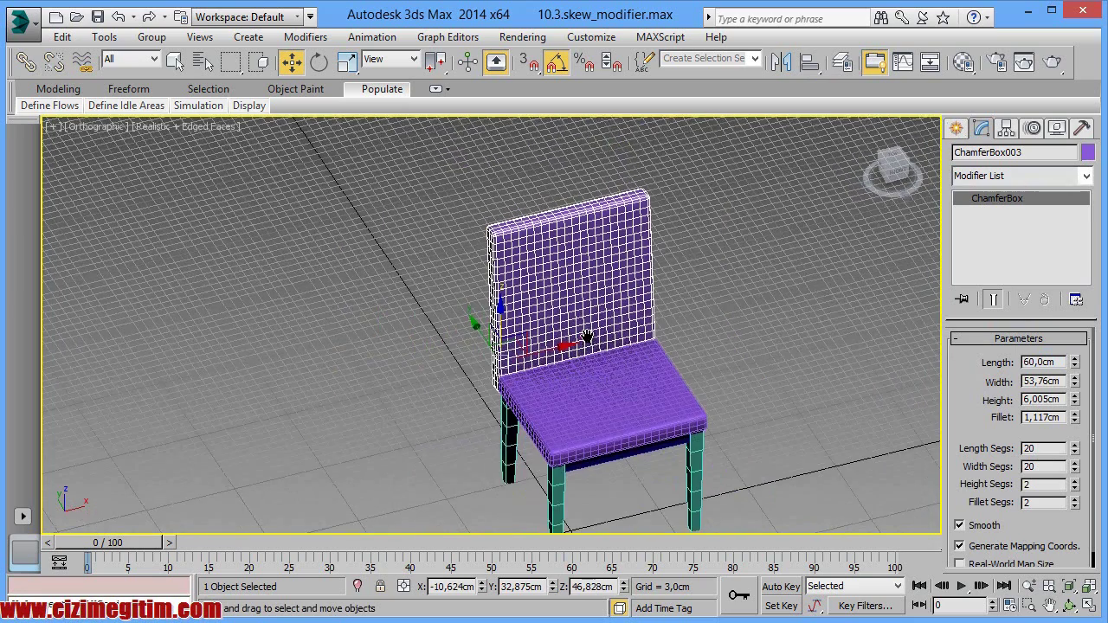
scroll(779, 311, "up", 2)
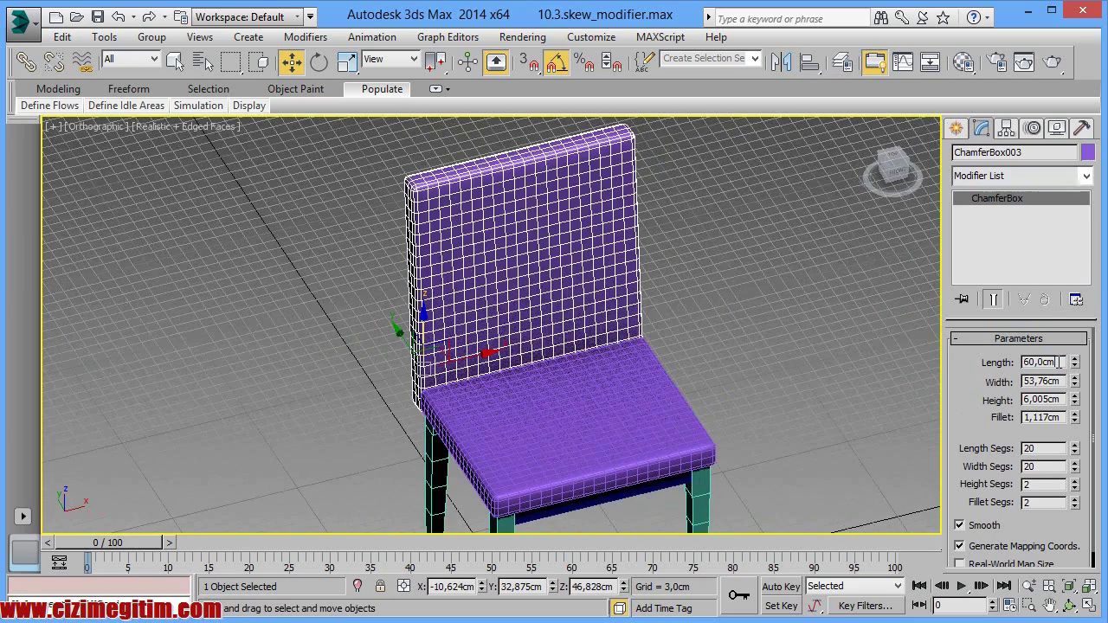
type("65")
key("Return")
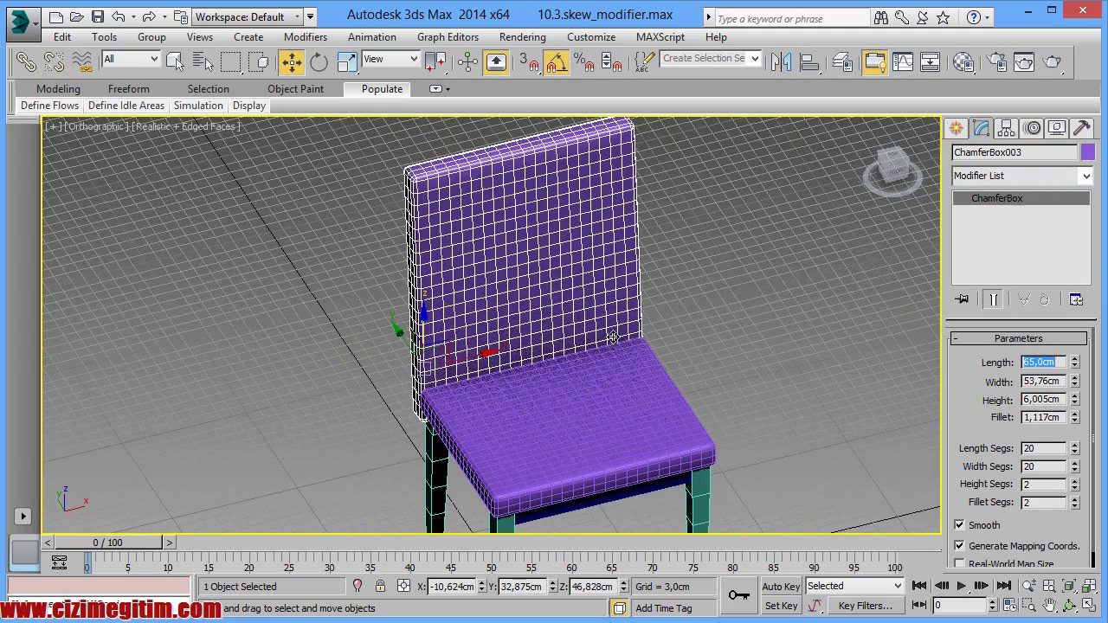
scroll(611, 339, "up", 2)
scroll(597, 348, "up", 1)
Step: From a side view, nudge the backrest slightly upward into place behind the seat
left_click(1070, 605)
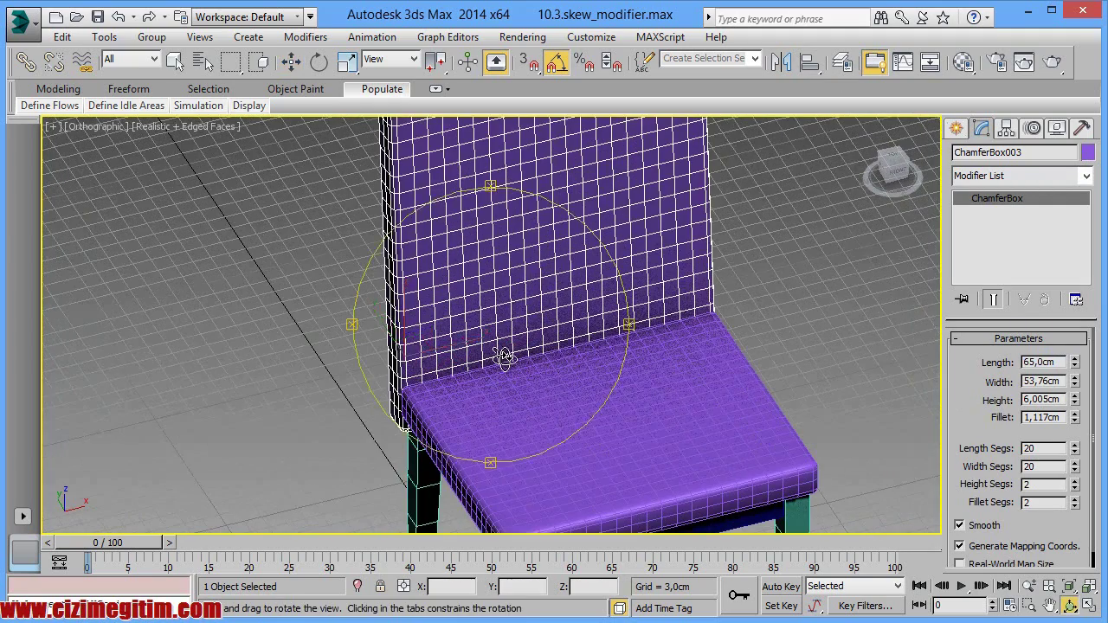
left_click_drag(742, 467, 556, 323)
key("w")
middle_click_drag(557, 323, 459, 288)
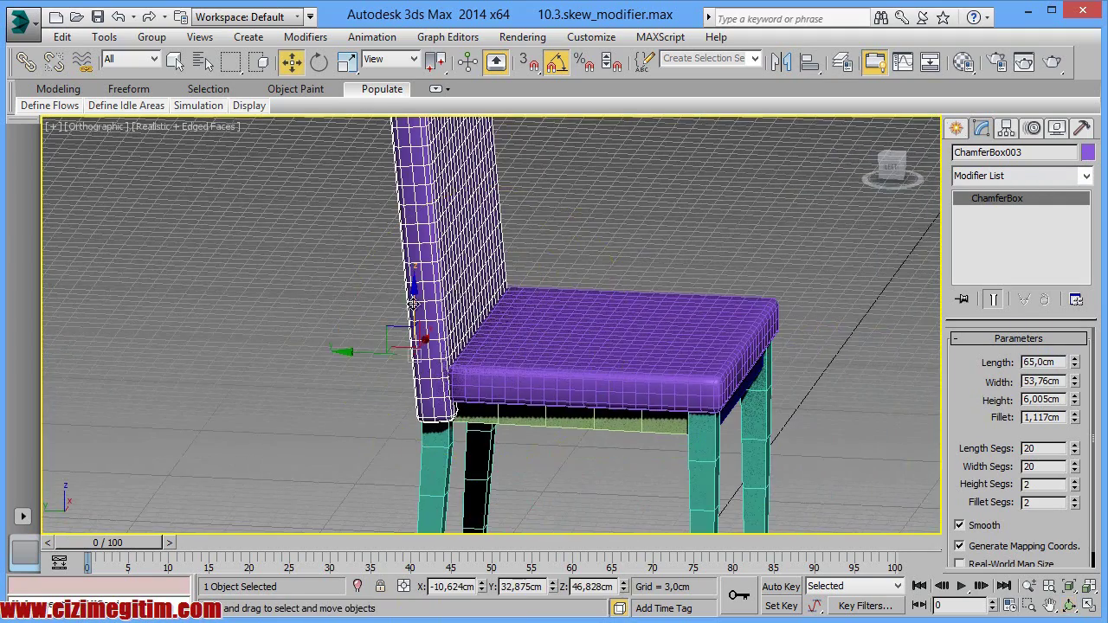
left_click_drag(413, 288, 409, 283)
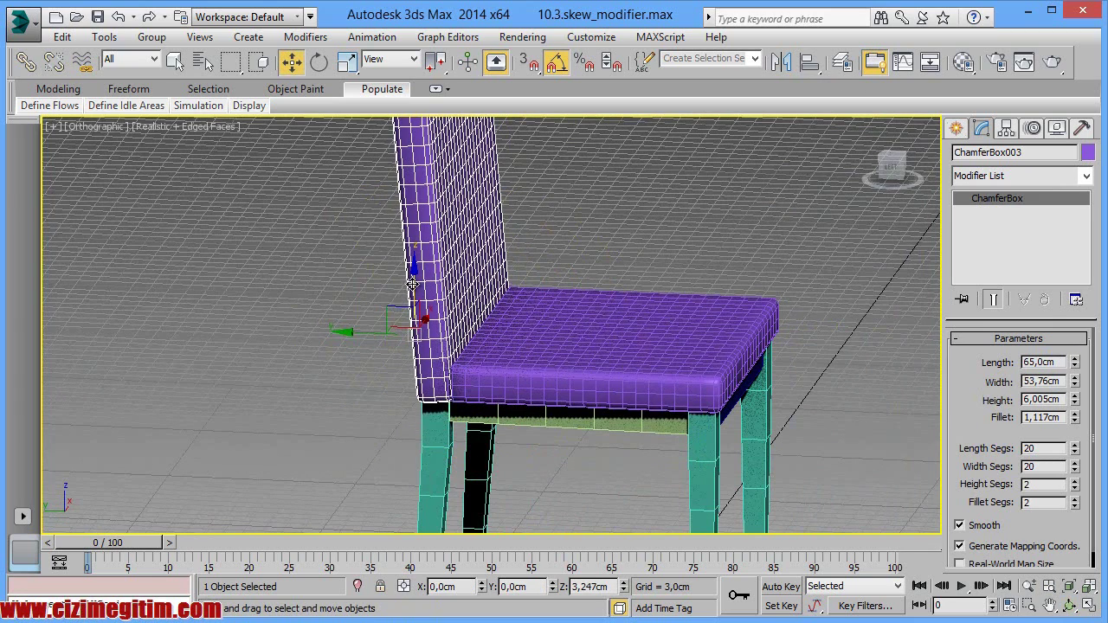
Step: Orbit around the chair to check the backrest from behind and a front three-quarter view
left_click(1070, 605)
mouse_move(531, 398)
left_mouse_down()
mouse_move(640, 394)
mouse_move(496, 359)
mouse_move(559, 339)
mouse_move(549, 331)
mouse_move(588, 331)
left_mouse_up()
right_click(588, 331)
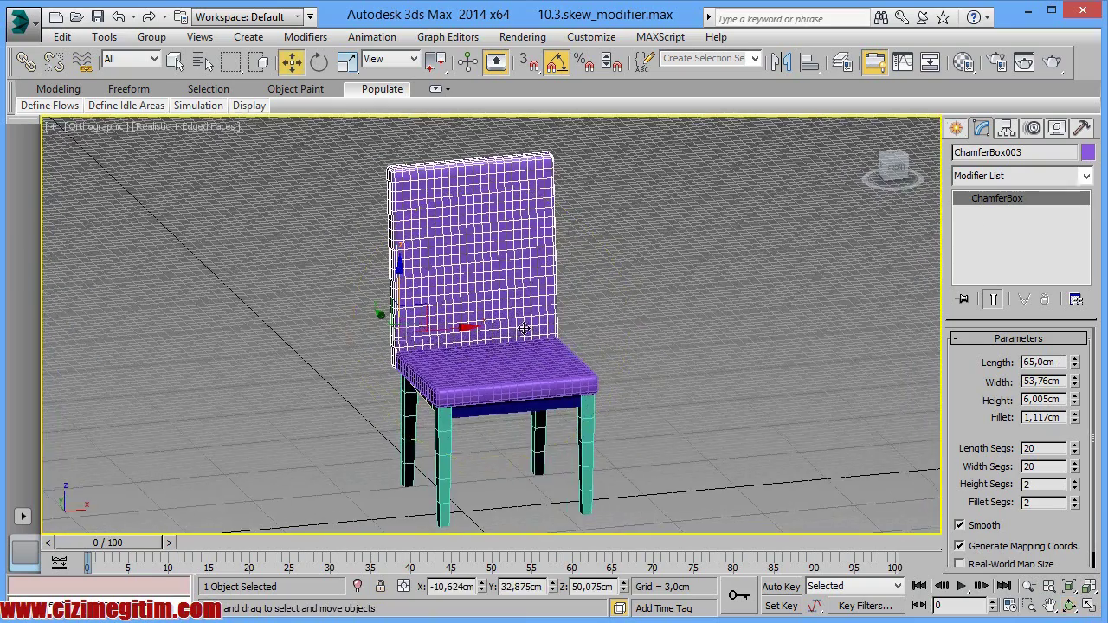
scroll(518, 338, "up", 2)
scroll(504, 363, "up", 2)
scroll(470, 435, "up", 1)
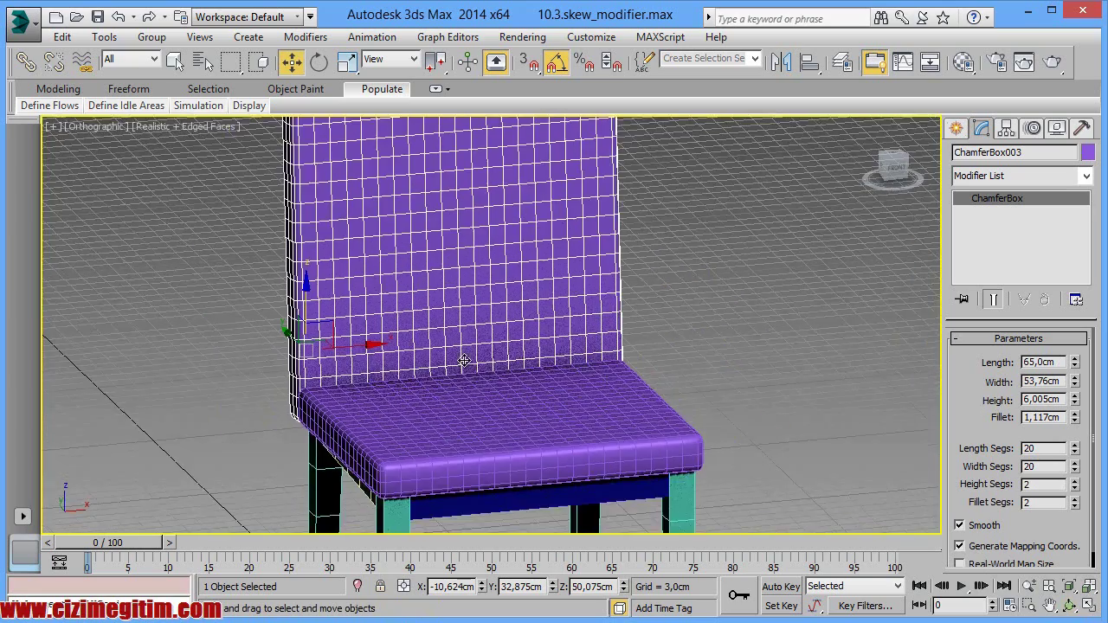
scroll(485, 355, "down", 1)
scroll(497, 357, "down", 1)
scroll(506, 372, "up", 1)
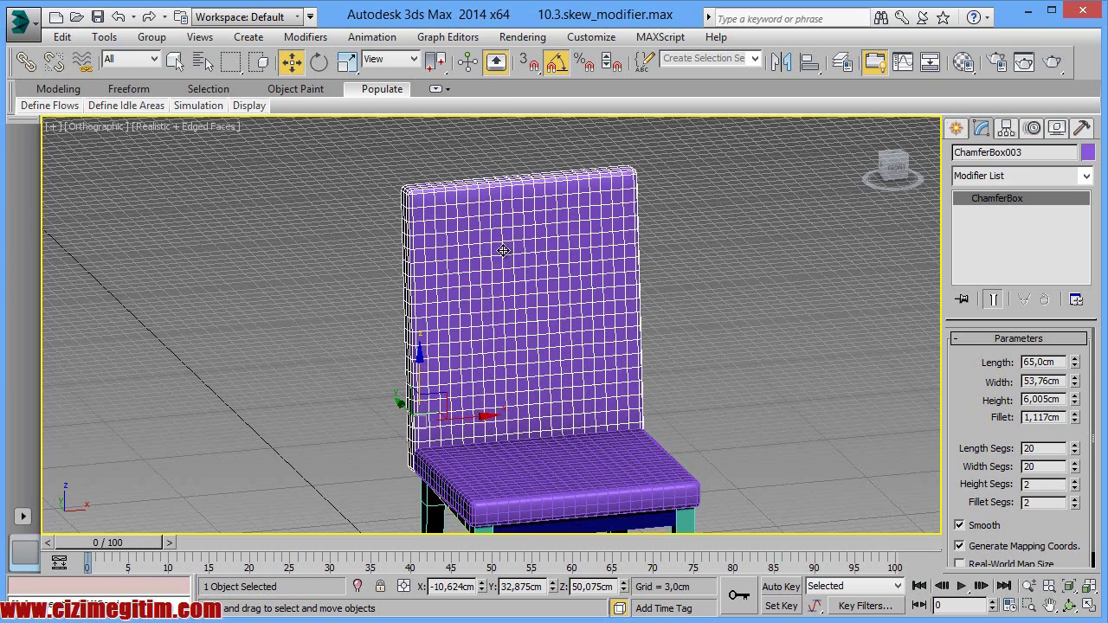
Step: Add a Bend modifier to the backrest and reset its angle to 0
key("l")
scroll(544, 358, "down", 5)
scroll(447, 252, "up", 2)
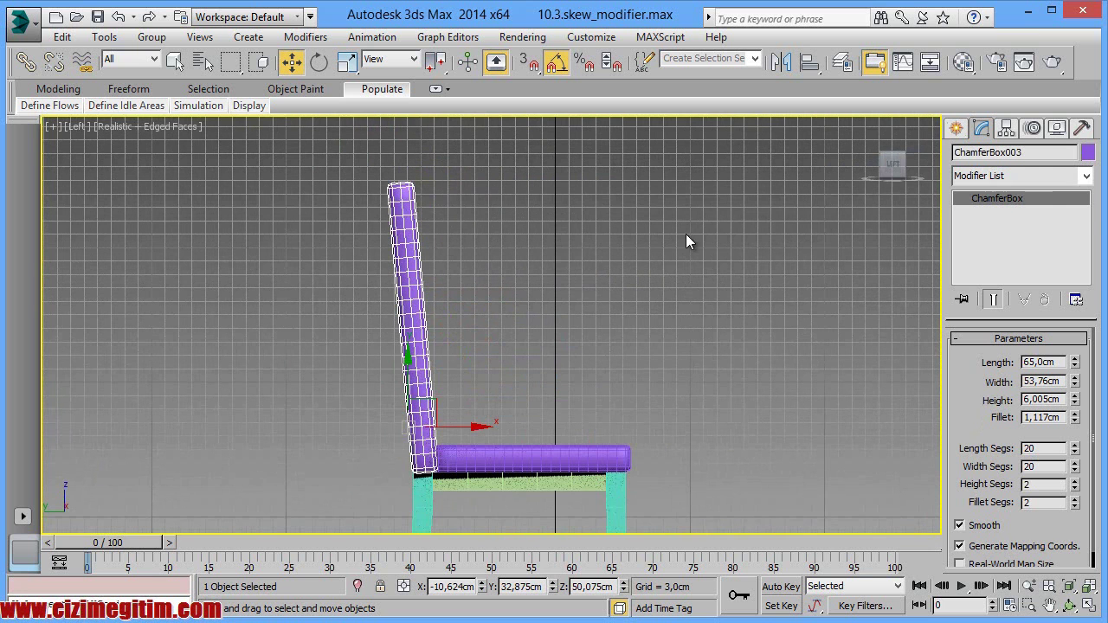
left_click(1033, 179)
key("b")
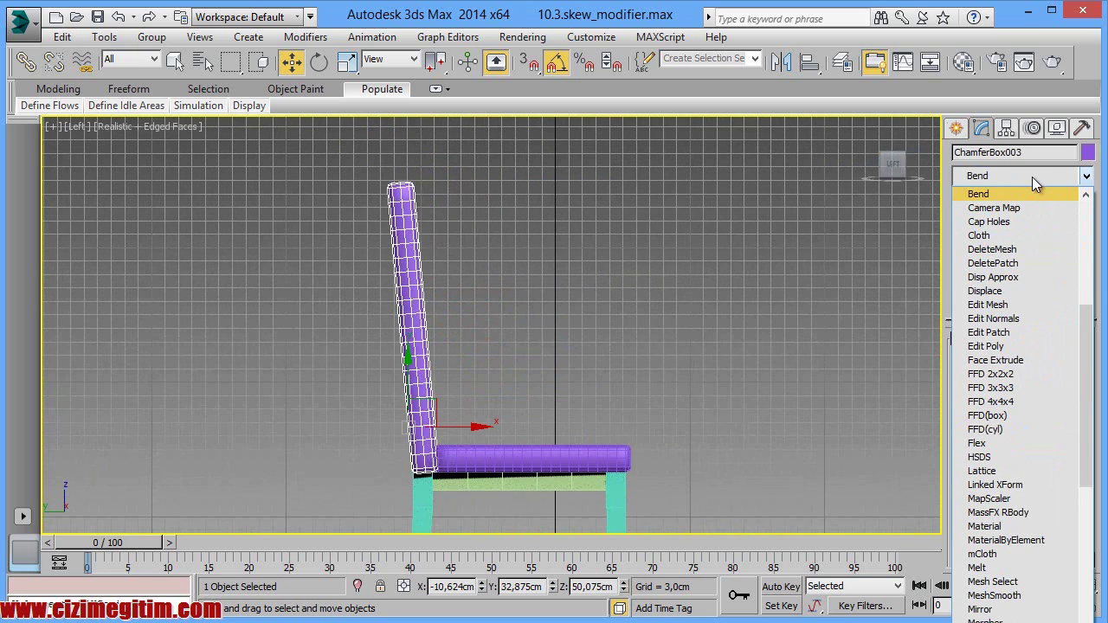
left_click(1006, 193)
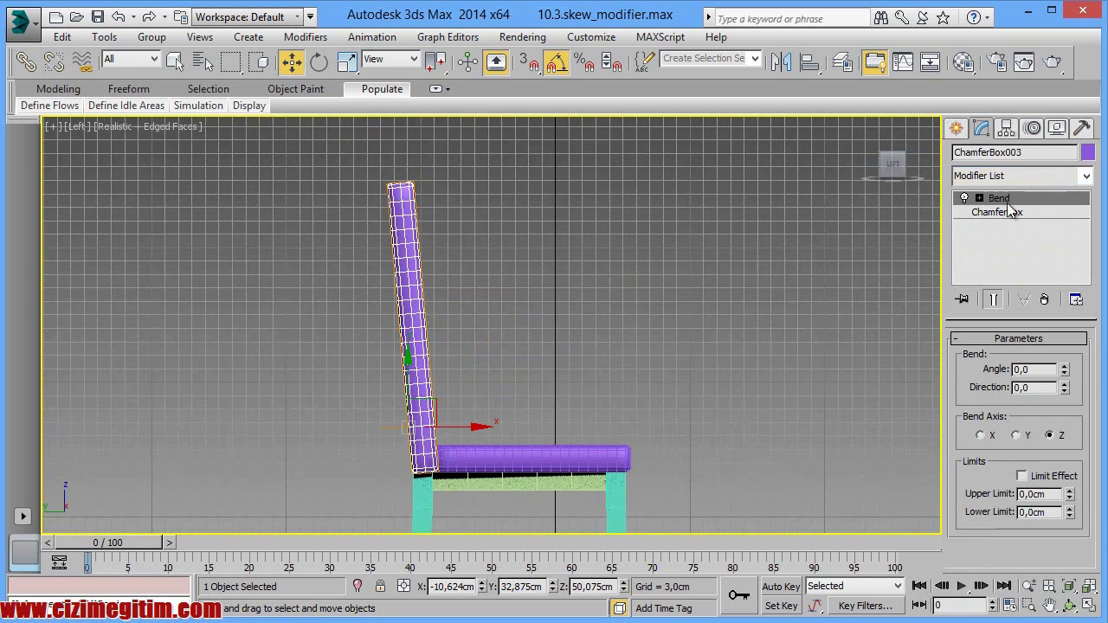
mouse_move(1065, 367)
left_mouse_down()
mouse_move(1070, 304)
mouse_move(1073, 345)
left_mouse_up()
right_click(1067, 368)
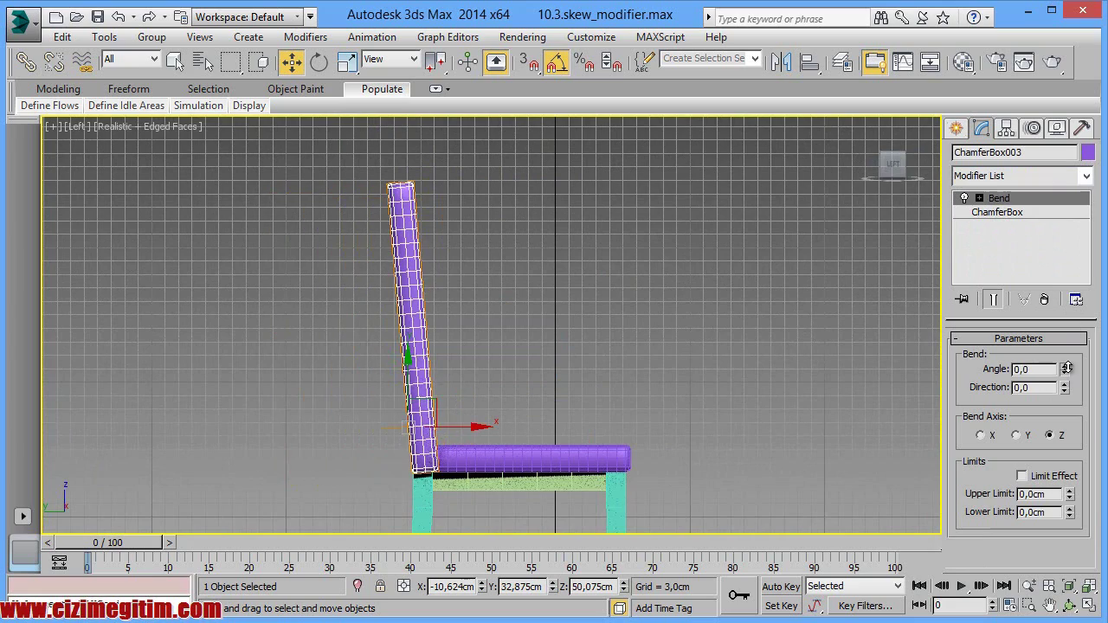
Step: Test bend angles on the X and Y axes, settling on Bend Axis Y
left_click(1070, 607)
left_click_drag(563, 371, 230, 360)
right_click(229, 360)
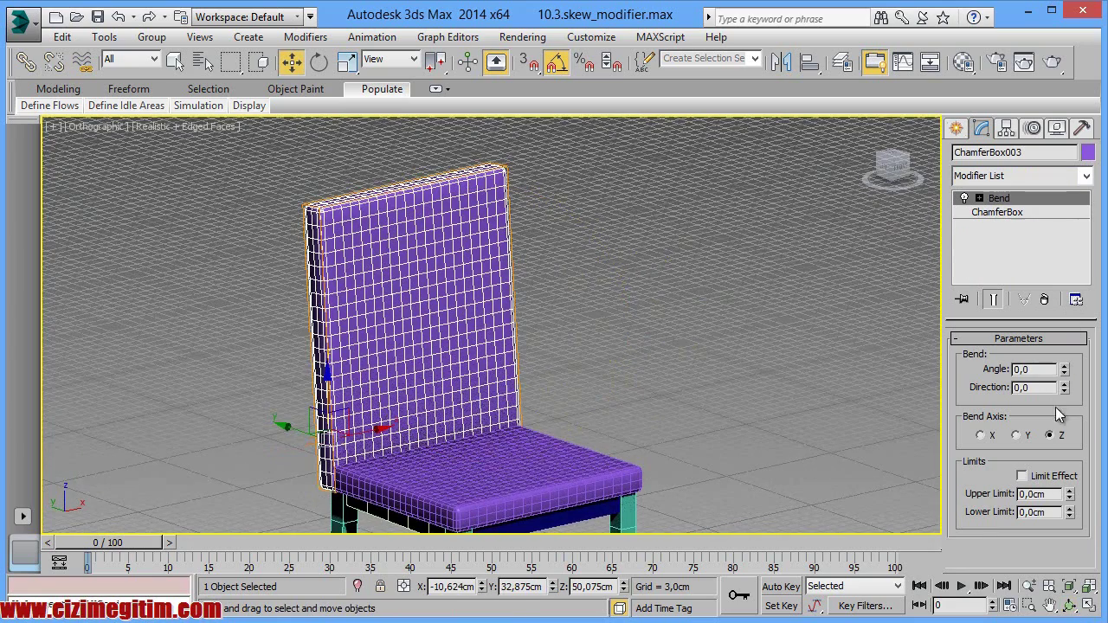
left_click_drag(1065, 376, 1073, 329)
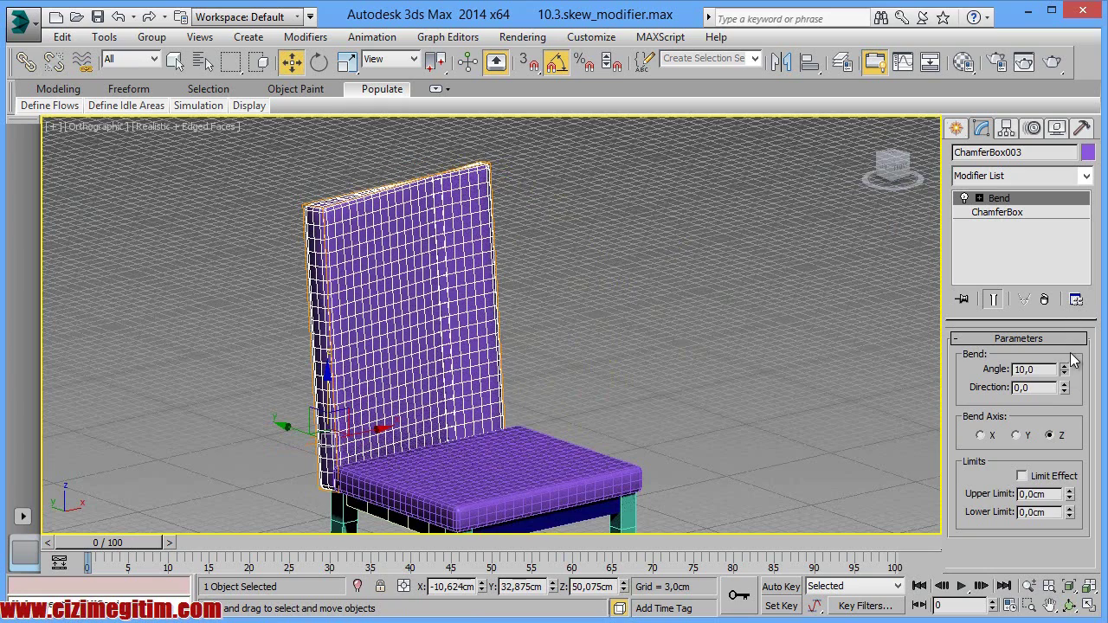
left_click(1028, 435)
left_click_drag(1064, 370, 1055, 432)
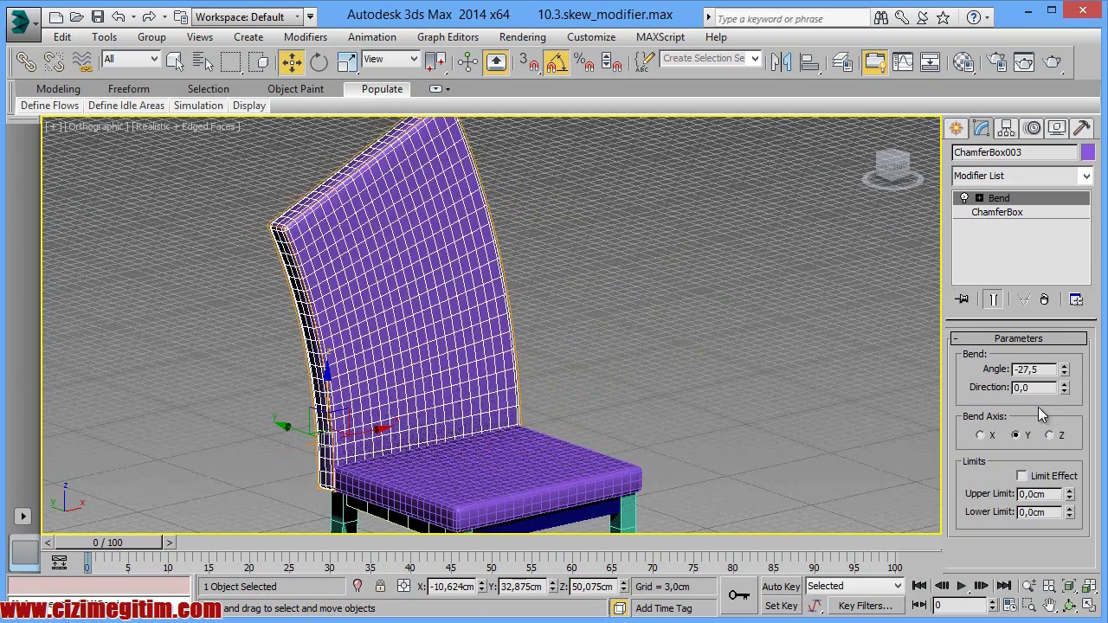
left_click(994, 434)
mouse_move(1064, 371)
left_mouse_down()
mouse_move(1055, 327)
mouse_move(1082, 416)
mouse_move(1080, 327)
left_mouse_up()
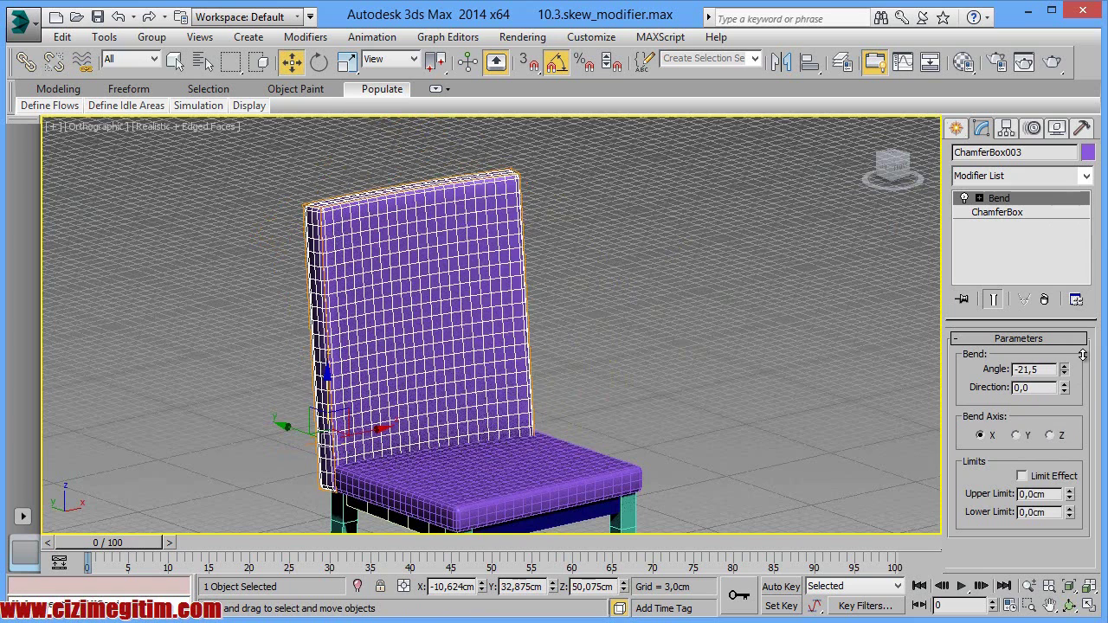
left_click(1017, 436)
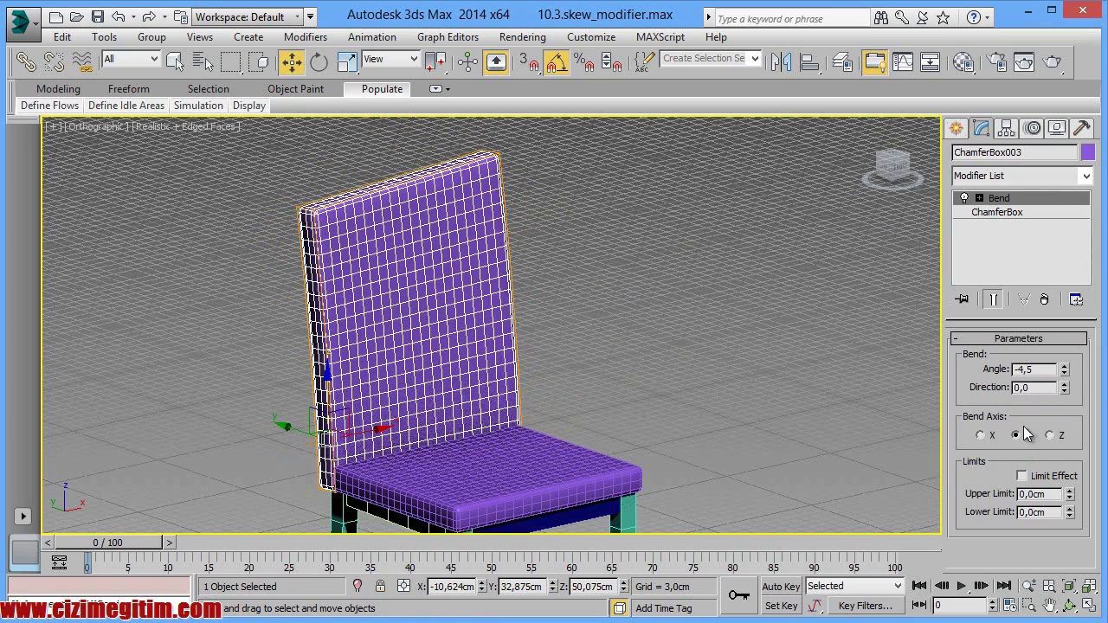
Step: Set the Bend direction to 90 and angle to -0.5, then select the Bend Gizmo sub-object
double_click(1039, 388)
type("90")
left_click(1044, 369)
mouse_move(1064, 373)
left_mouse_down()
mouse_move(1051, 563)
mouse_move(1036, 319)
mouse_move(1042, 367)
left_mouse_up()
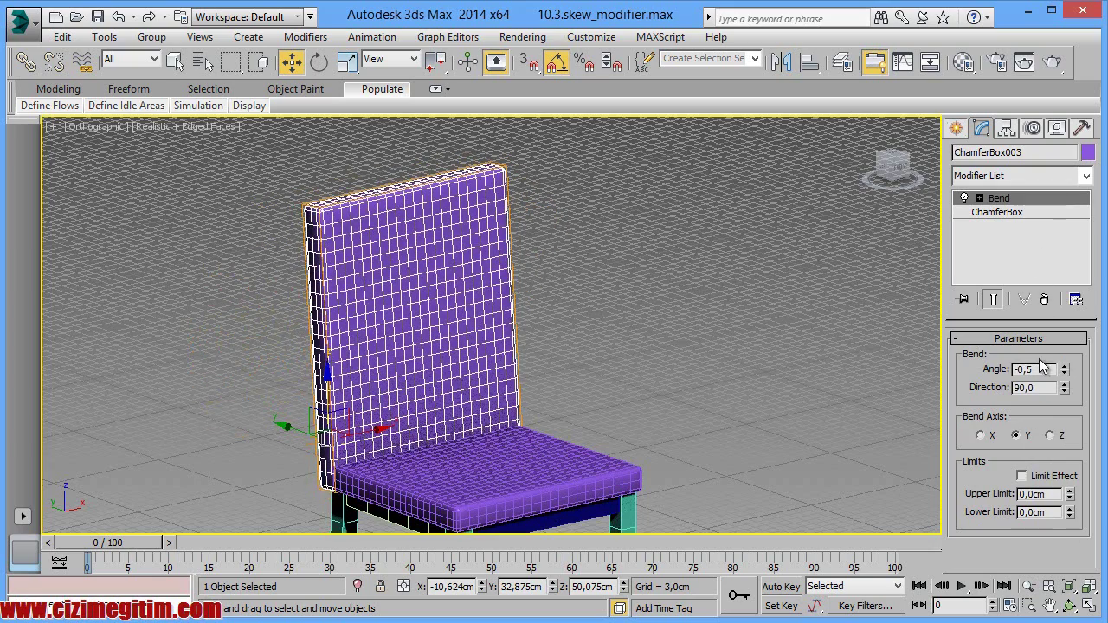
left_click(978, 198)
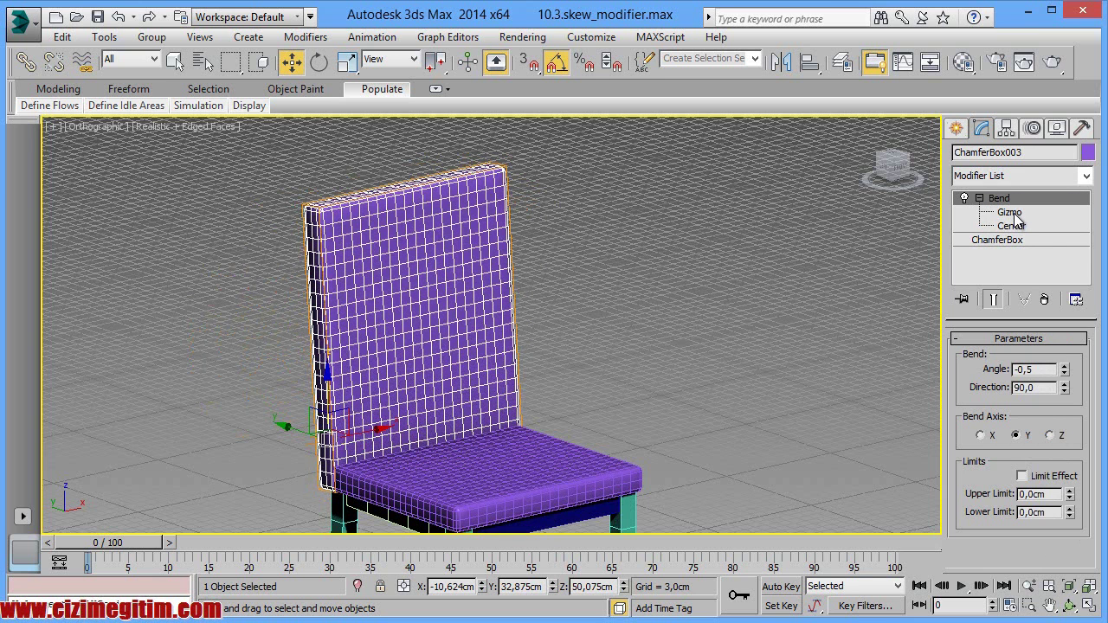
left_click(1009, 213)
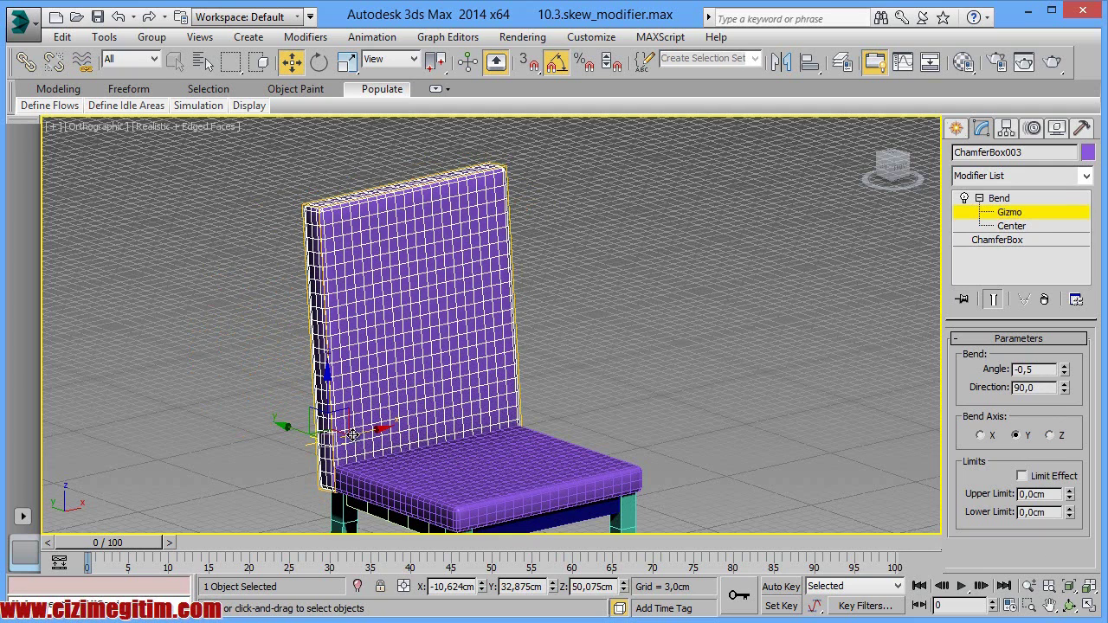
Step: Frame the backrest top and try snapping the Bend gizmo upward, then undo that move
scroll(329, 424, "up", 2)
scroll(491, 443, "up", 2)
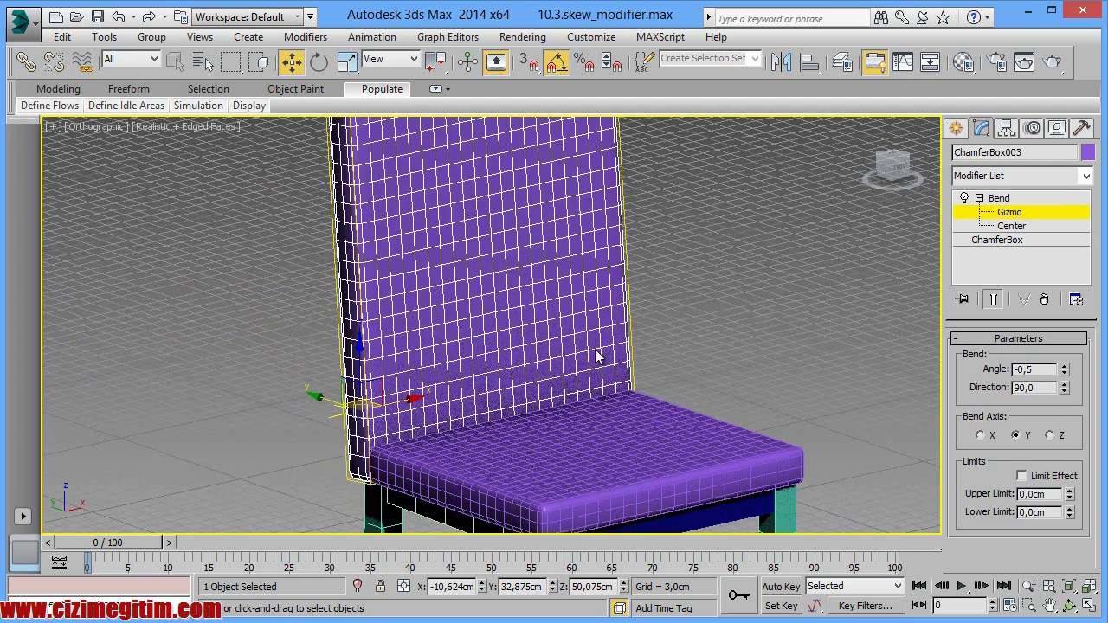
middle_click_drag(608, 360, 611, 413, "alt")
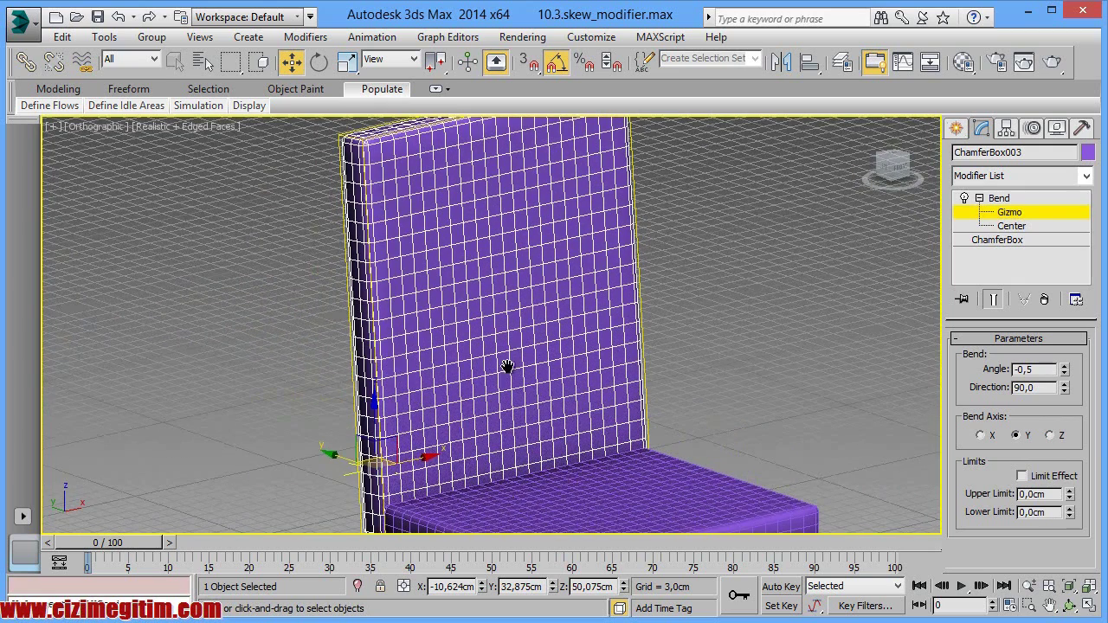
middle_click_drag(507, 370, 555, 363)
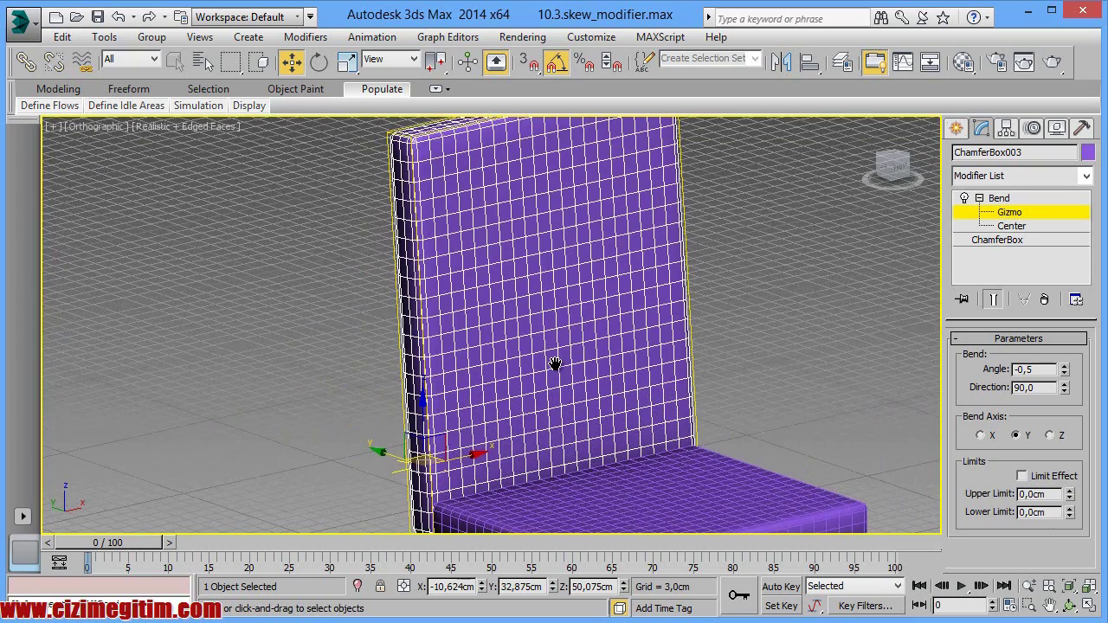
mouse_move(482, 430)
middle_mouse_down()
mouse_move(524, 433)
mouse_move(549, 407)
mouse_move(545, 425)
middle_mouse_up()
scroll(545, 426, "down", 3)
scroll(519, 421, "down", 1)
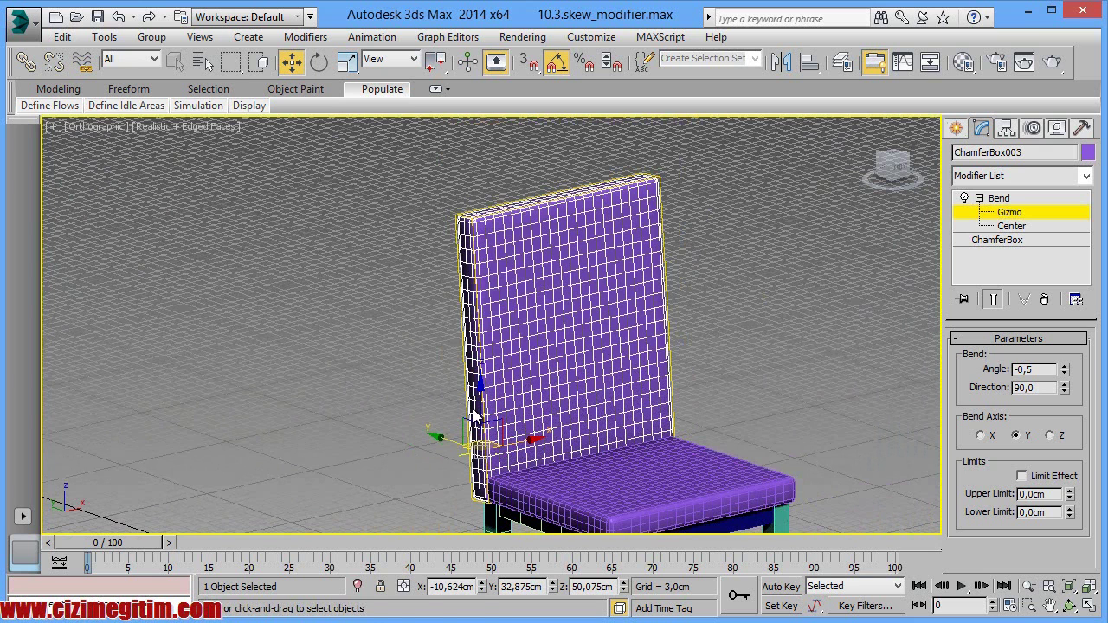
key("s")
left_click_drag(481, 407, 480, 249)
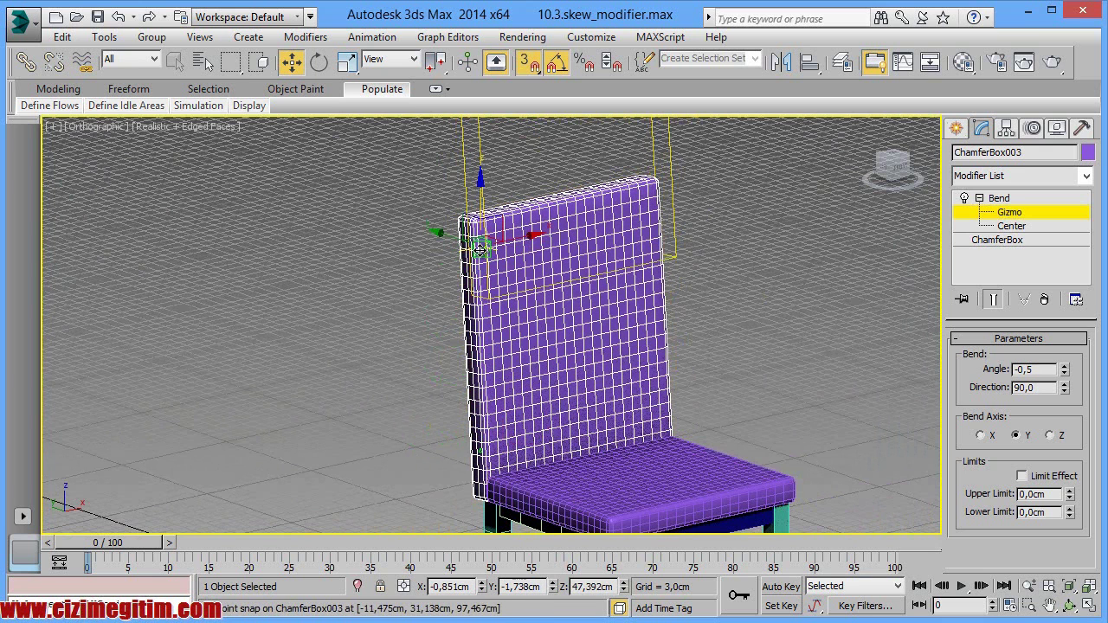
key("ctrl+z")
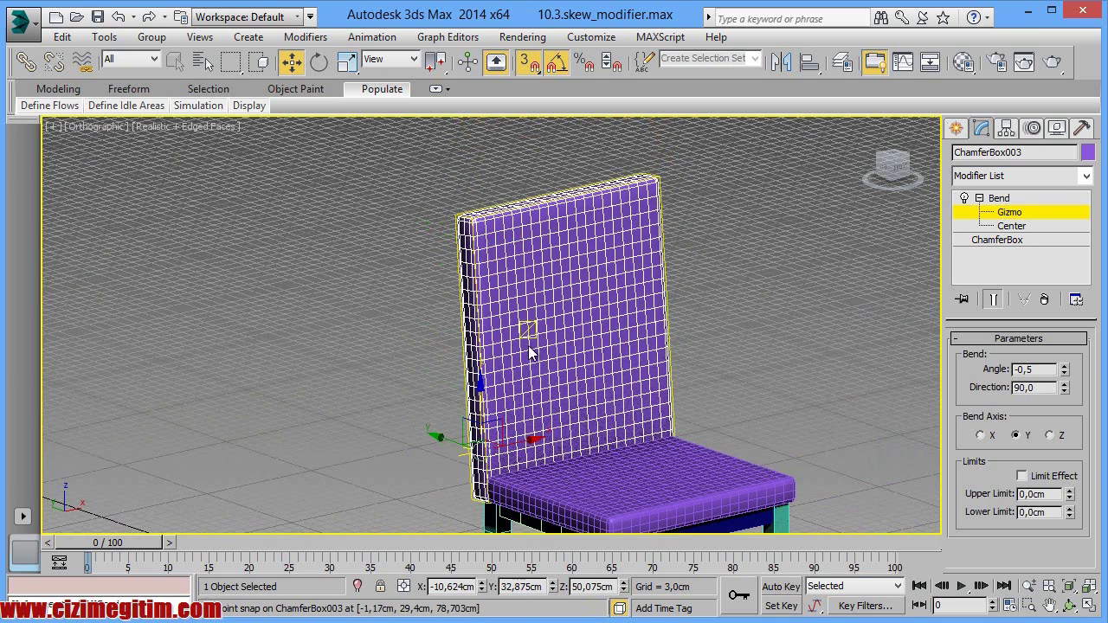
Step: With snaps off, raise the Bend gizmo to Z 50.075 cm above the backrest and test a bend angle near -43
key("s")
left_click_drag(481, 406, 477, 310)
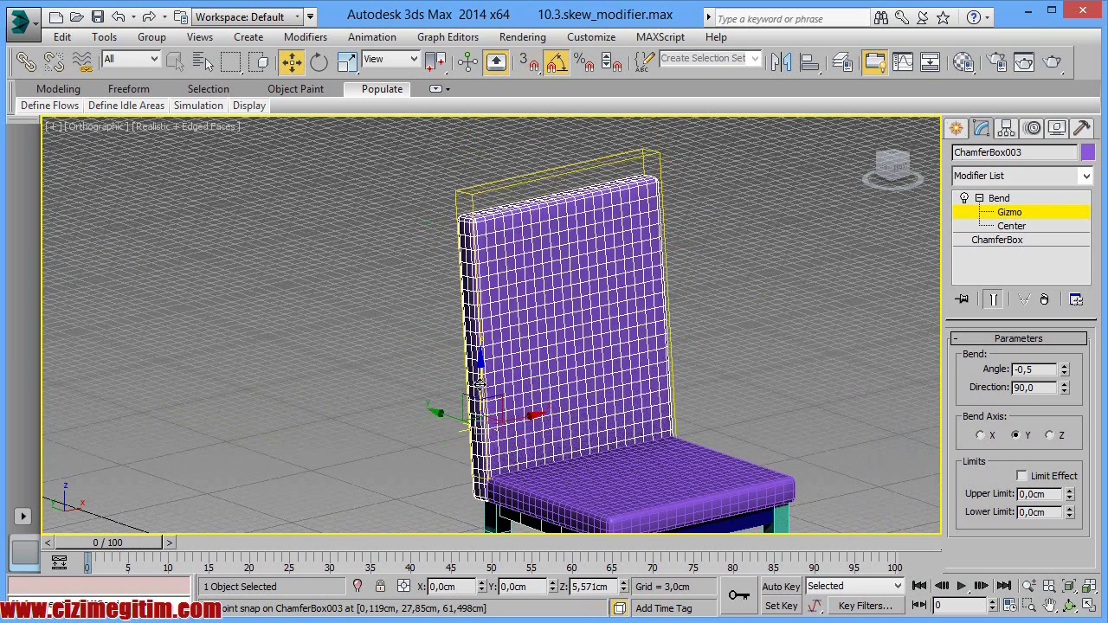
right_click(477, 311)
key("a")
left_click_drag(481, 395, 472, 213)
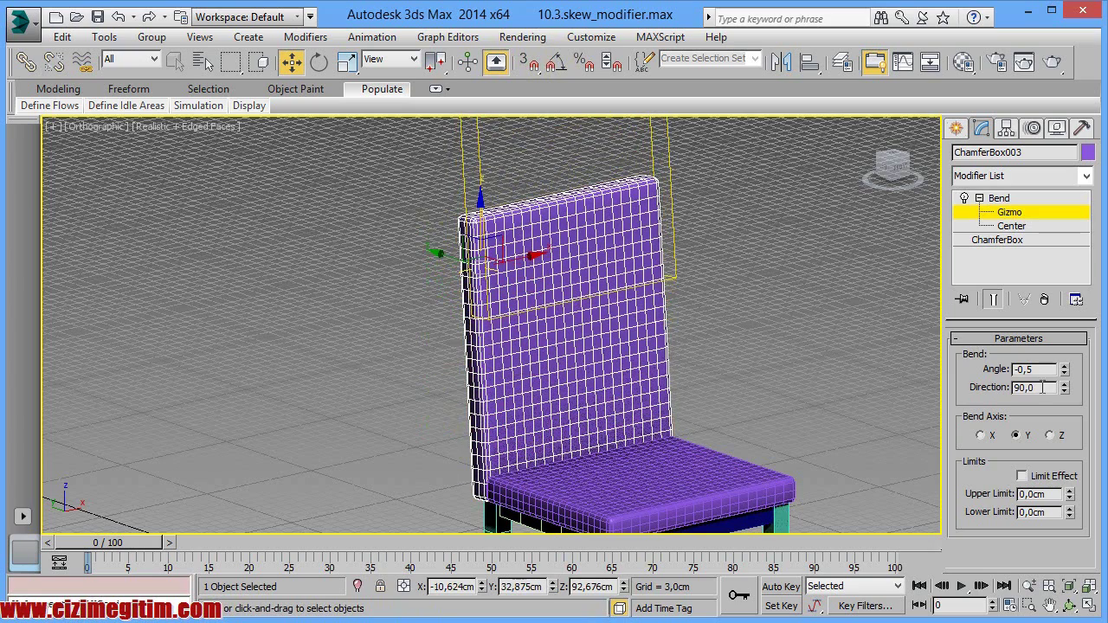
mouse_move(1065, 368)
left_mouse_down()
mouse_move(1068, 273)
mouse_move(1072, 433)
mouse_move(1053, 428)
left_mouse_up()
Step: Enable Limit Effect on the Bend, set Upper Limit to 5 cm and angle near -44
left_click(1022, 476)
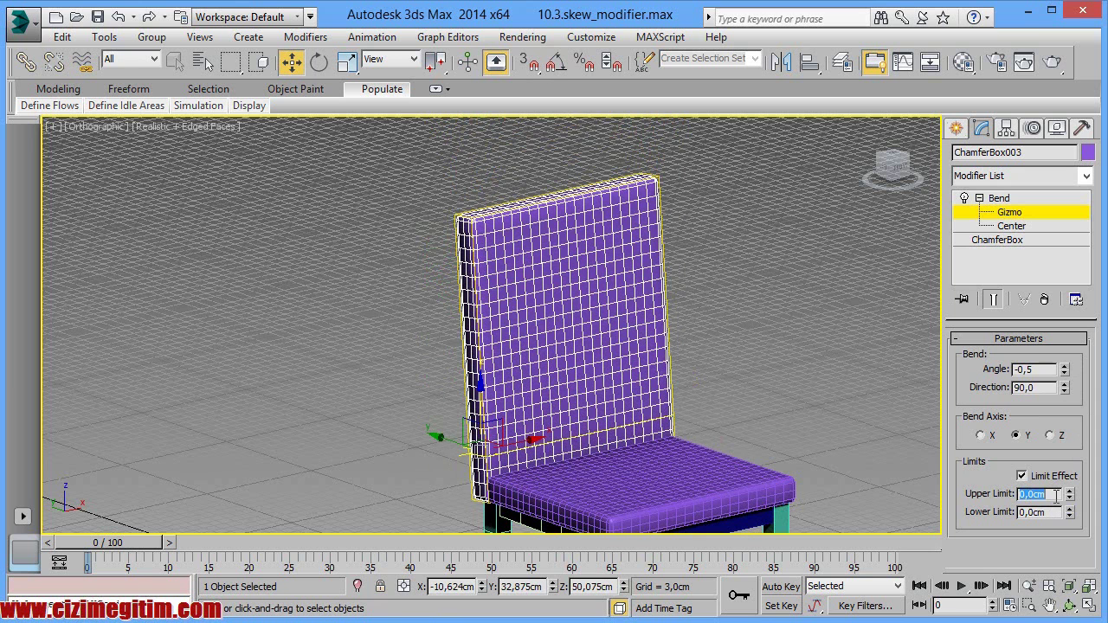
type("50")
key("Return")
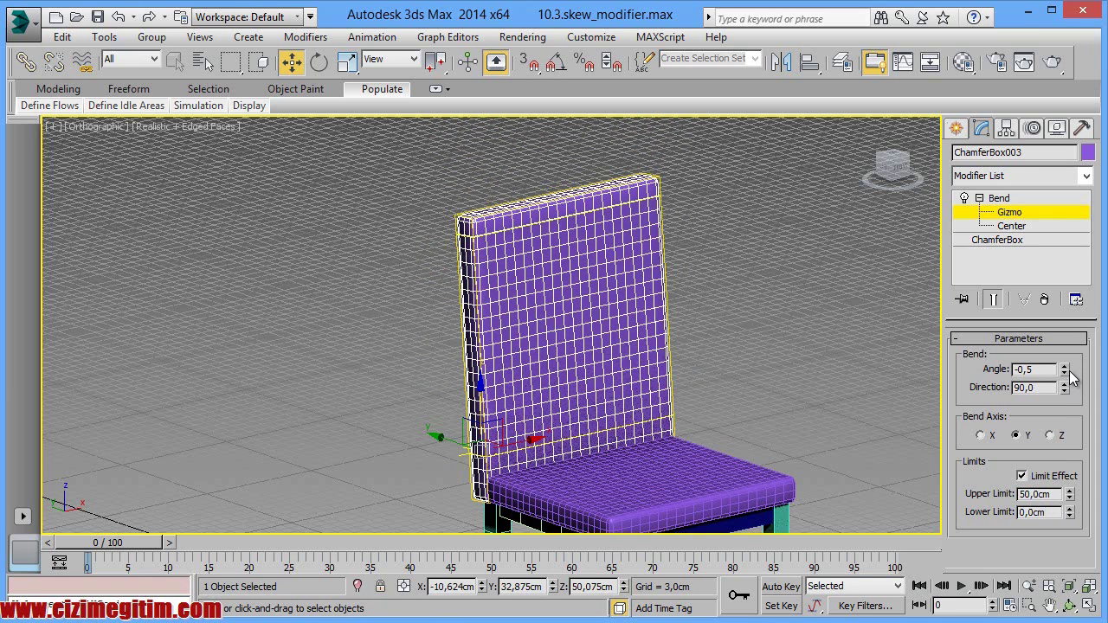
mouse_move(1064, 371)
left_mouse_down()
mouse_move(1070, 606)
mouse_move(1069, 476)
mouse_move(1055, 495)
left_mouse_up()
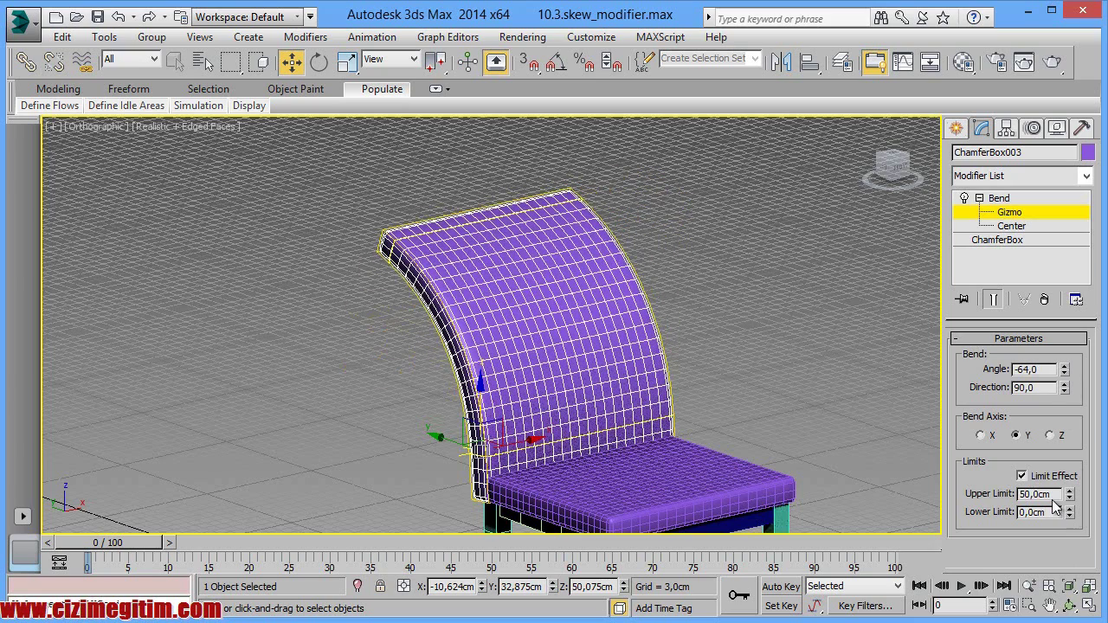
type("5")
key("Return")
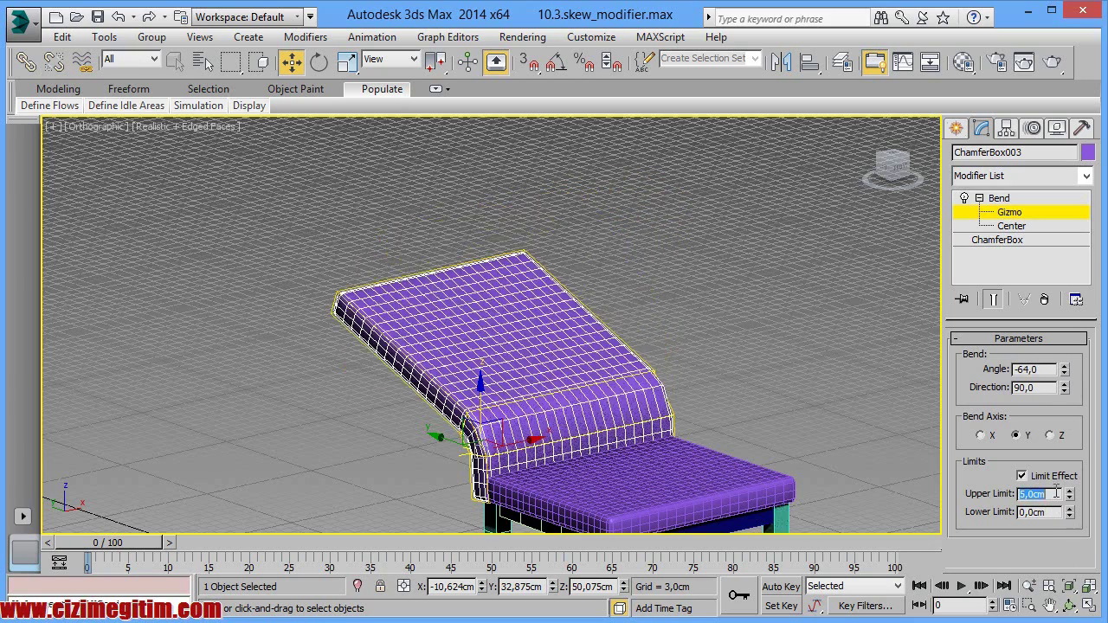
left_click_drag(1066, 372, 1066, 329)
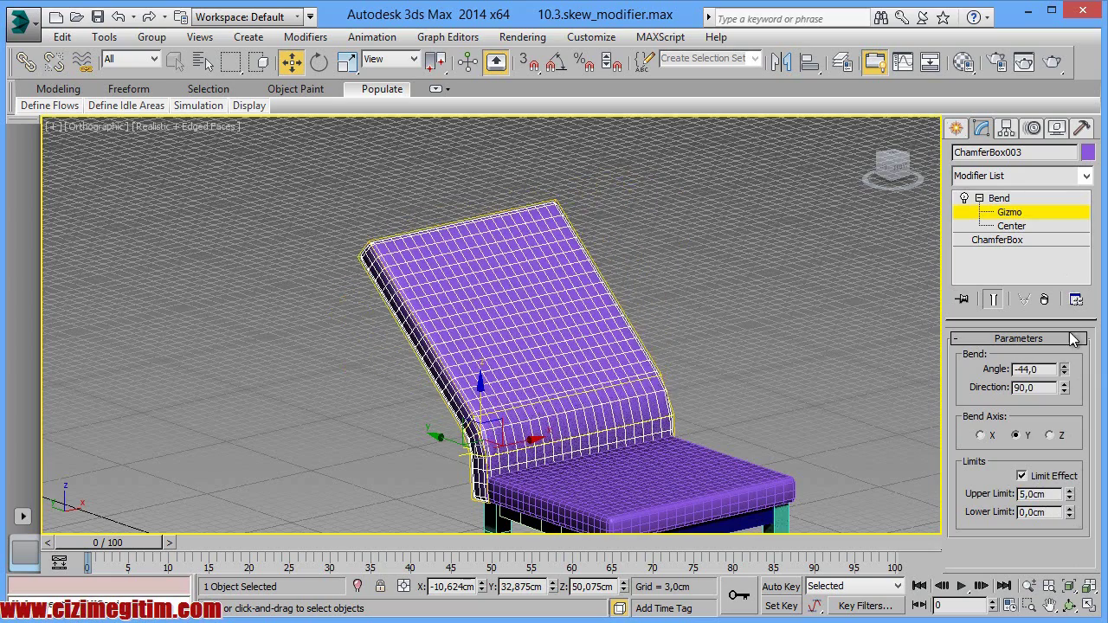
Step: Move the Bend gizmo up near the backrest top and shrink the Upper Limit to 2.8 cm
left_click_drag(476, 430, 499, 221)
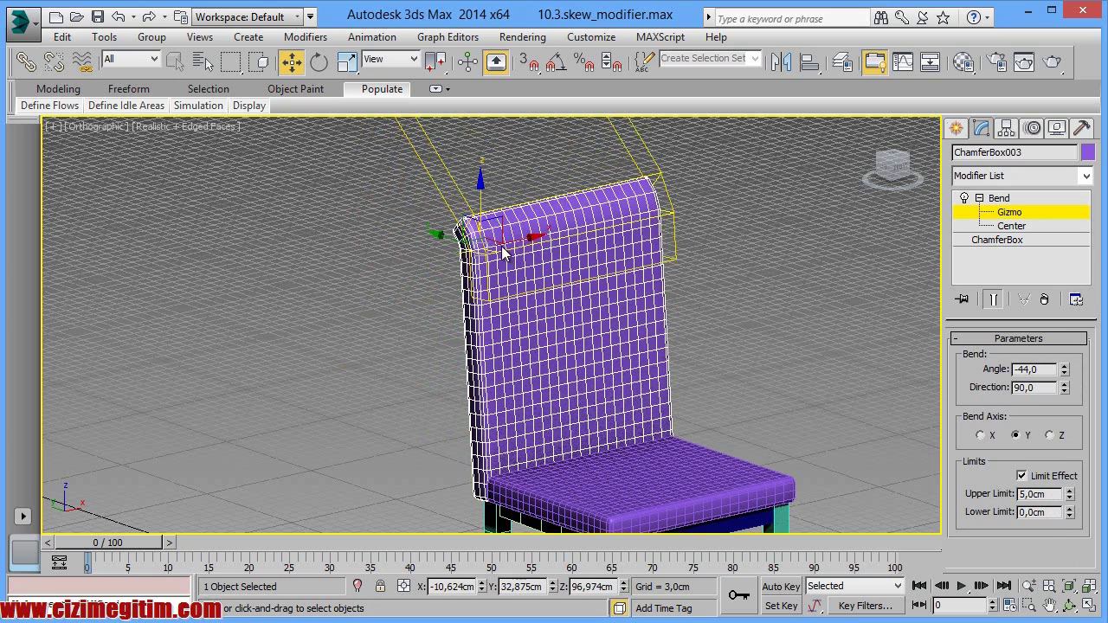
left_click_drag(1069, 494, 1080, 542)
scroll(704, 475, "up", 2)
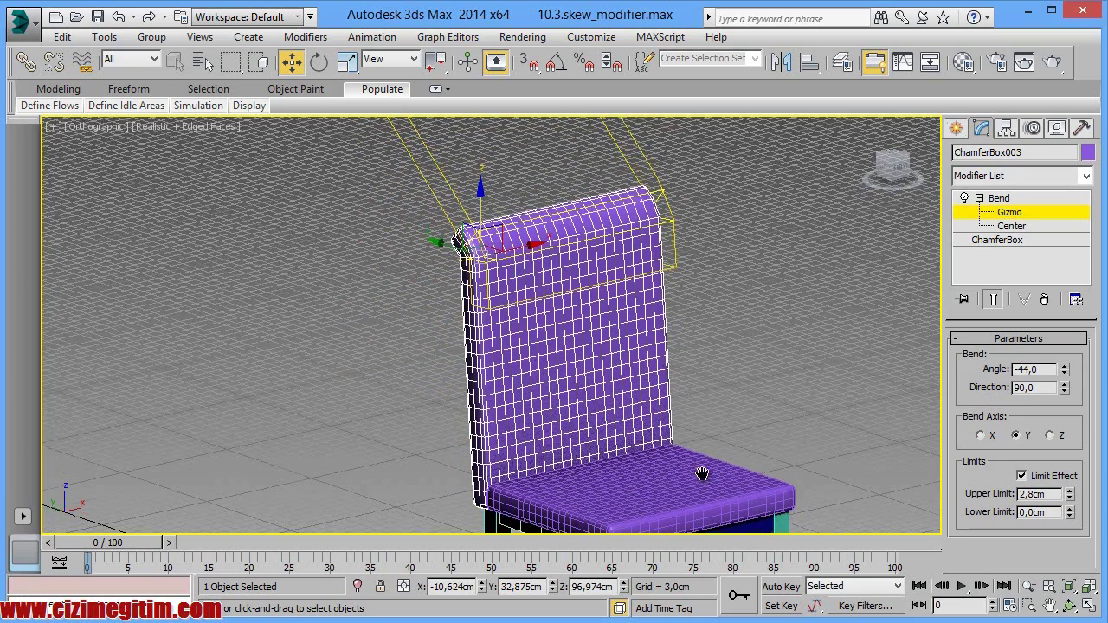
scroll(635, 311, "up", 2)
scroll(744, 408, "up", 2)
scroll(519, 320, "up", 1)
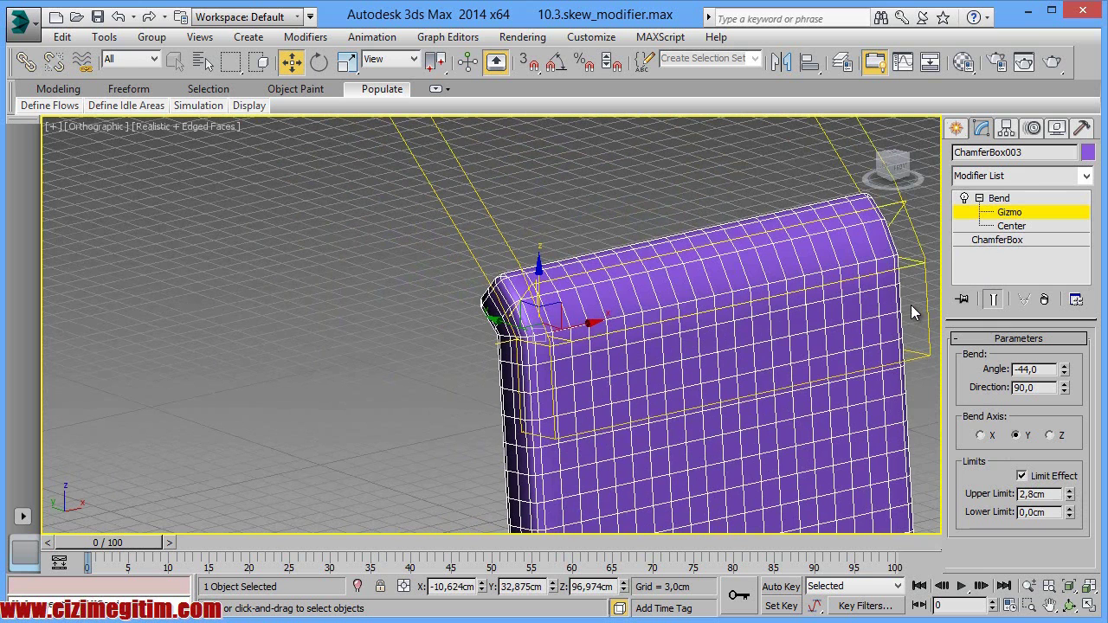
Step: Raise the backrest ChamferBox's Length Segs to 32, then reselect the Bend gizmo in a side view
left_click(1029, 240)
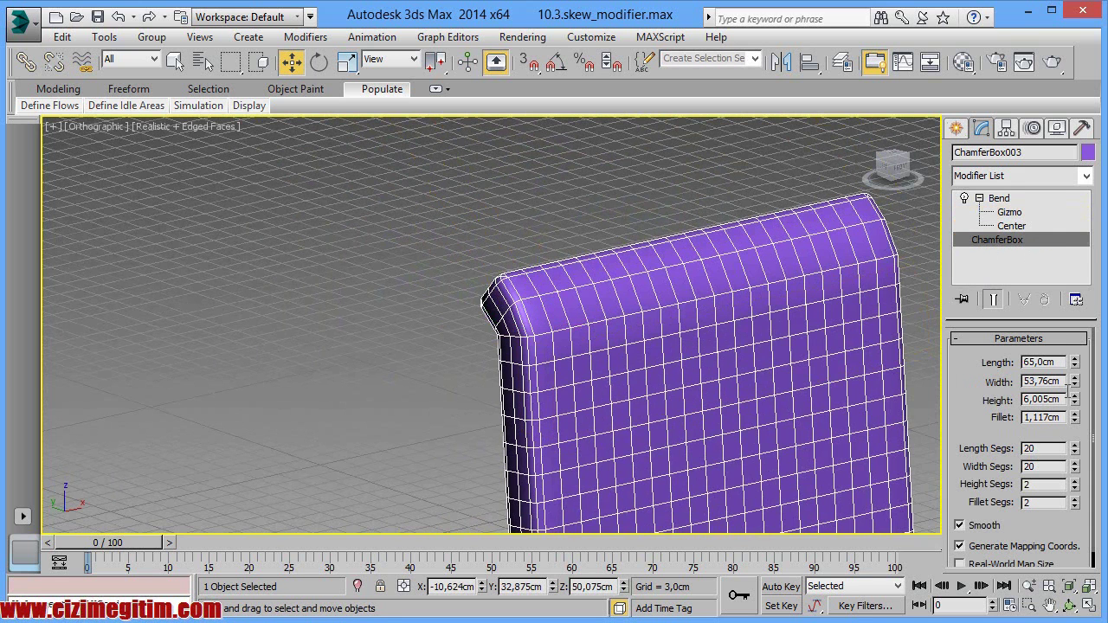
left_click_drag(1075, 452, 1081, 294)
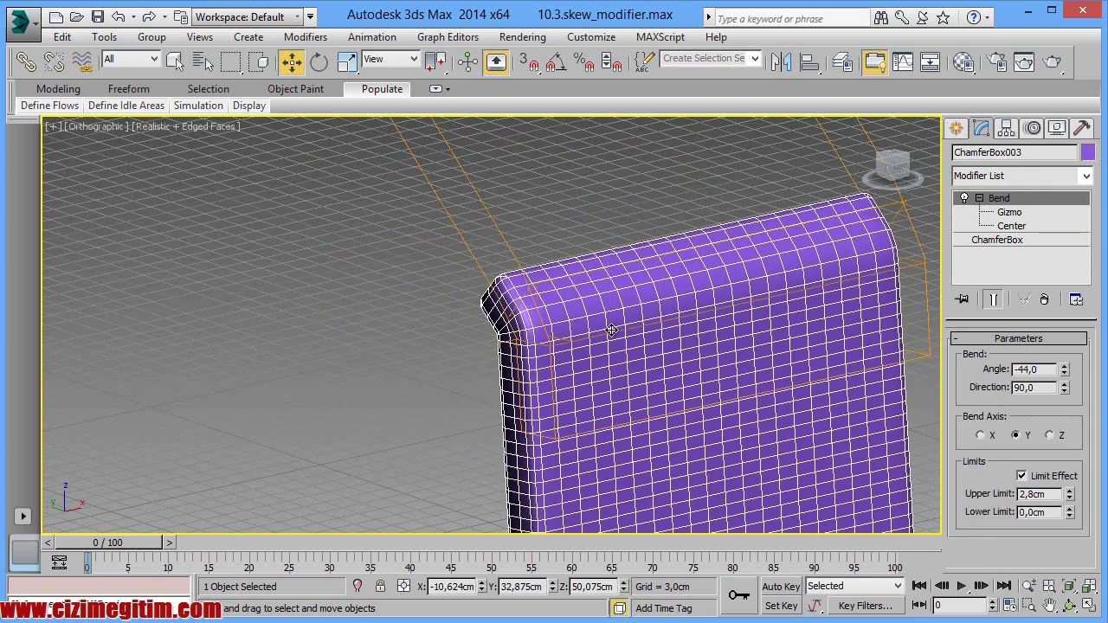
left_click(995, 227)
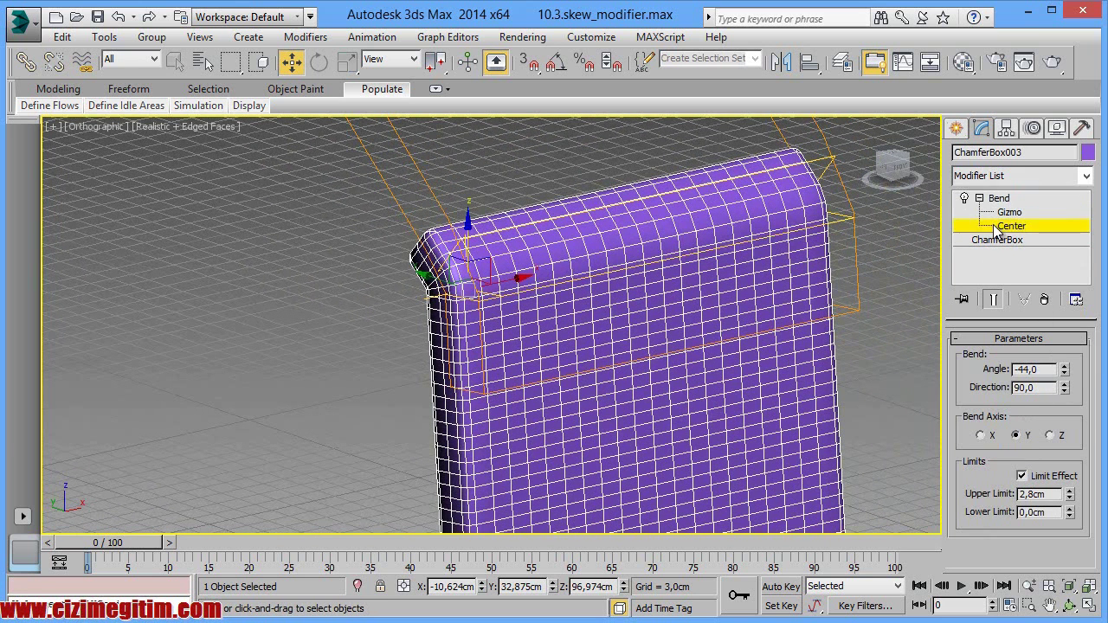
left_click(1009, 212)
middle_click_drag(488, 268, 503, 264)
left_click(1069, 607)
mouse_move(606, 384)
left_mouse_down()
mouse_move(548, 320)
mouse_move(432, 341)
mouse_move(480, 263)
mouse_move(482, 297)
mouse_move(589, 324)
mouse_move(597, 368)
mouse_move(562, 350)
left_mouse_up()
key("w")
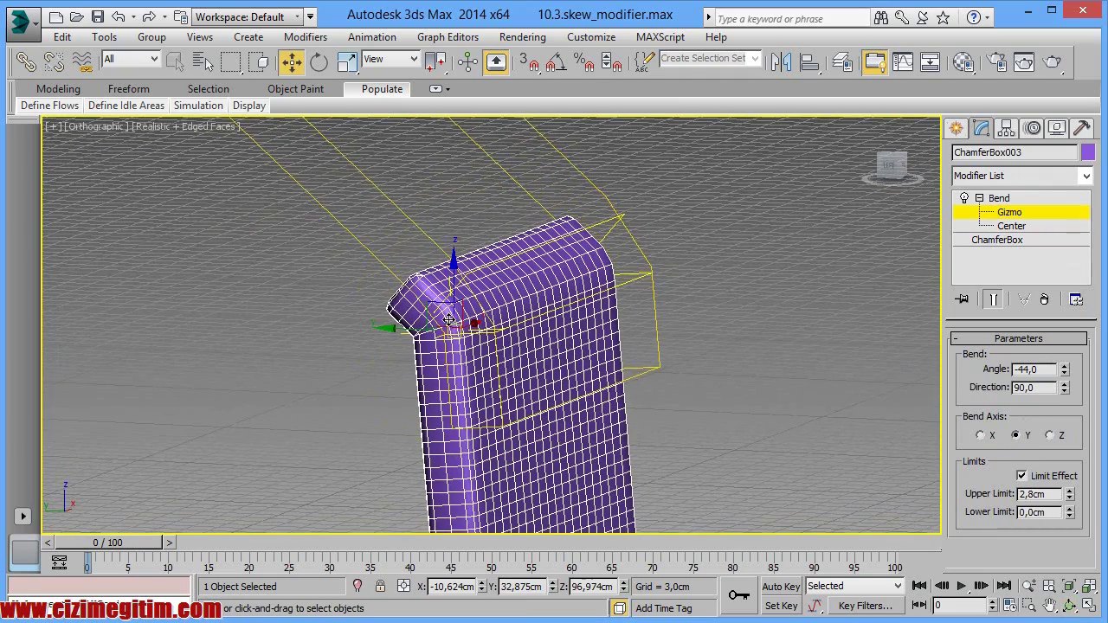
Step: Reposition the Bend gizmo and set the angle to -135.5 with an Upper Limit of 7.783 cm
left_click_drag(431, 305, 399, 281)
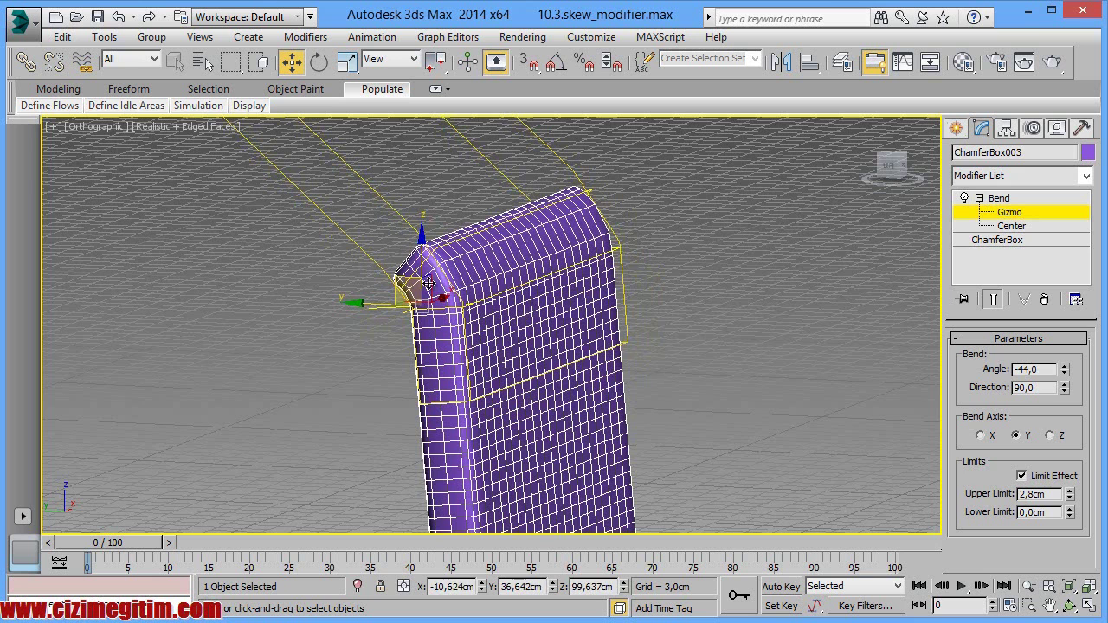
mouse_move(1063, 368)
left_mouse_down()
mouse_move(1064, 338)
mouse_move(1042, 535)
left_mouse_up()
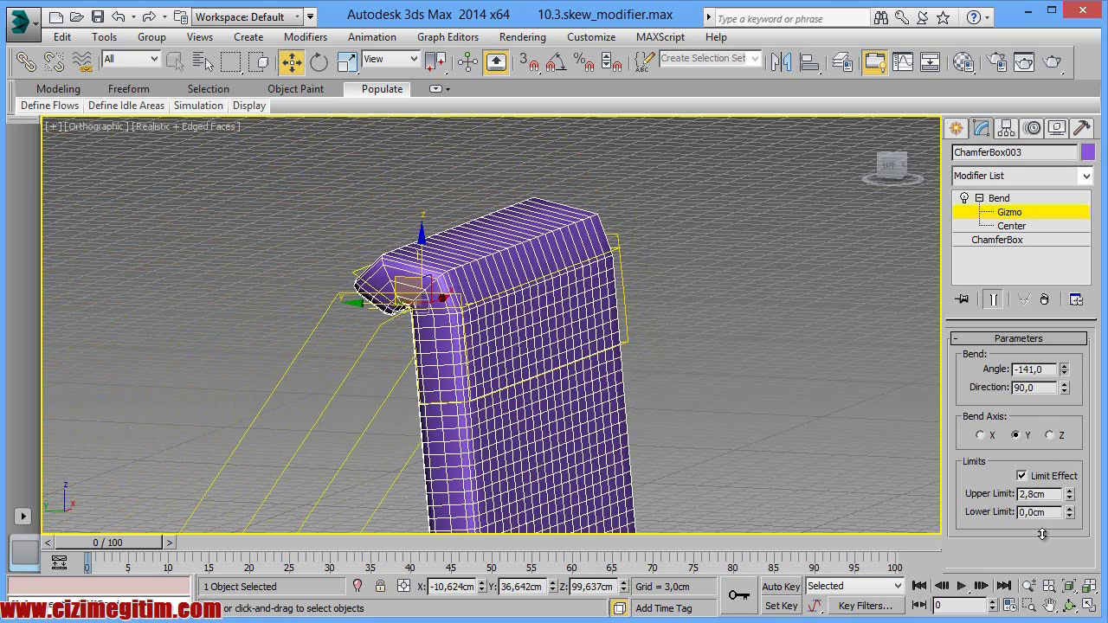
mouse_move(399, 297)
left_mouse_down()
mouse_move(429, 295)
mouse_move(402, 273)
mouse_move(405, 248)
mouse_move(398, 277)
mouse_move(415, 284)
left_mouse_up()
left_click_drag(1063, 369, 1055, 294)
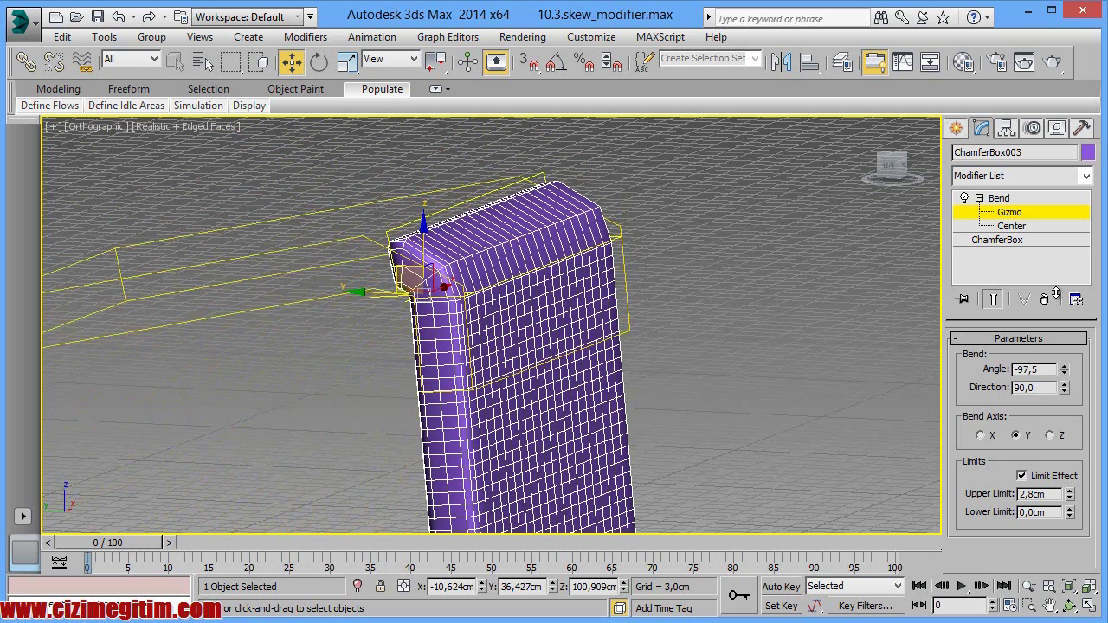
left_click_drag(1056, 294, 1064, 256)
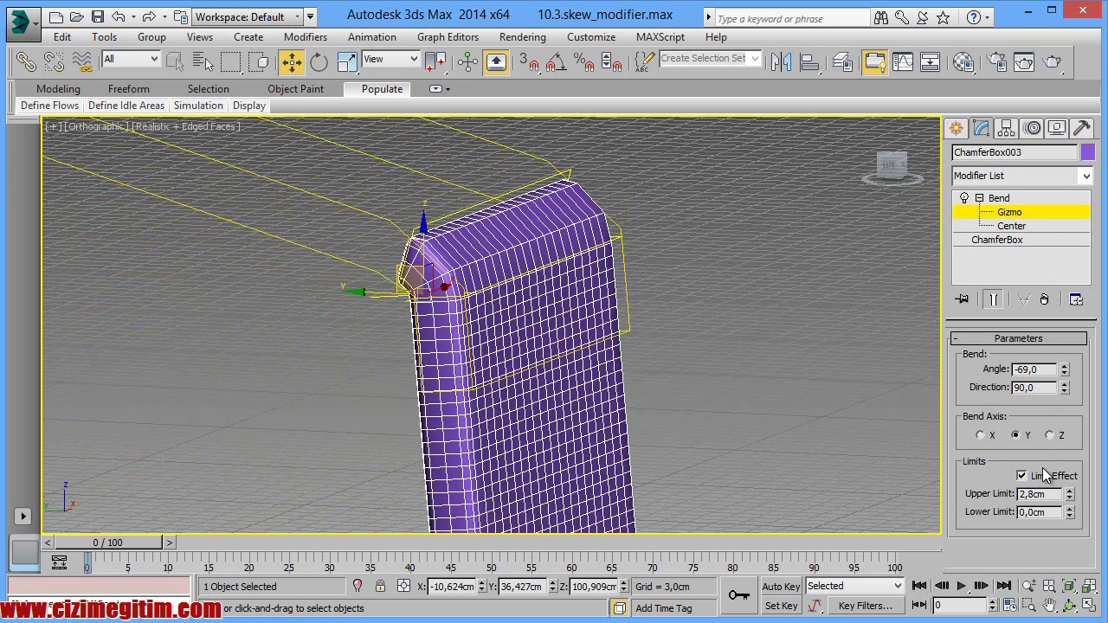
left_click_drag(1070, 499, 1076, 290)
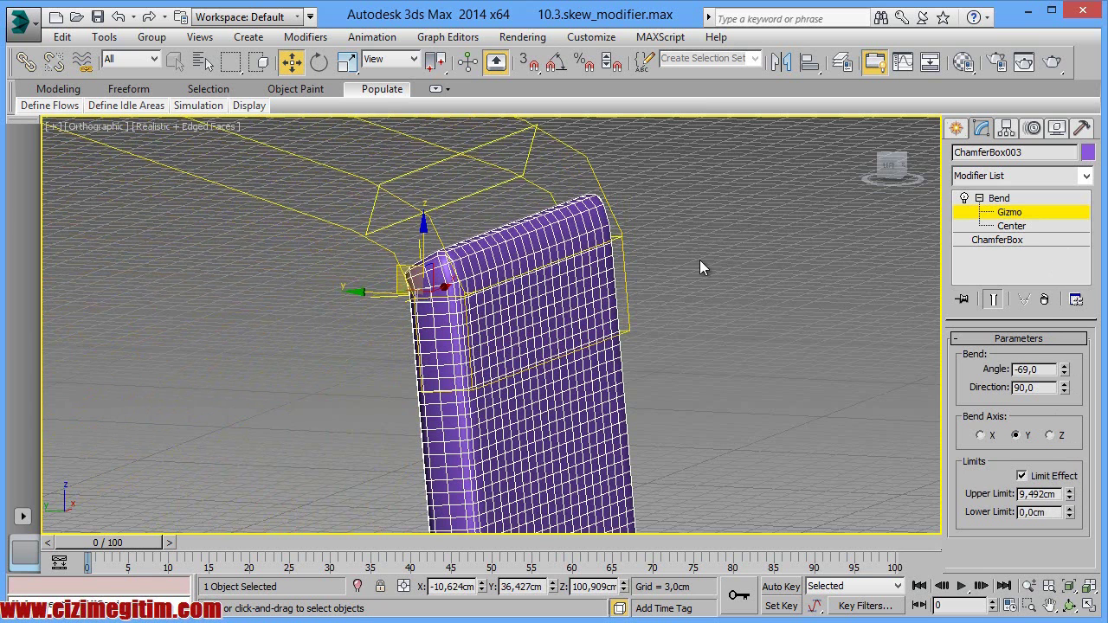
left_click_drag(421, 293, 418, 312)
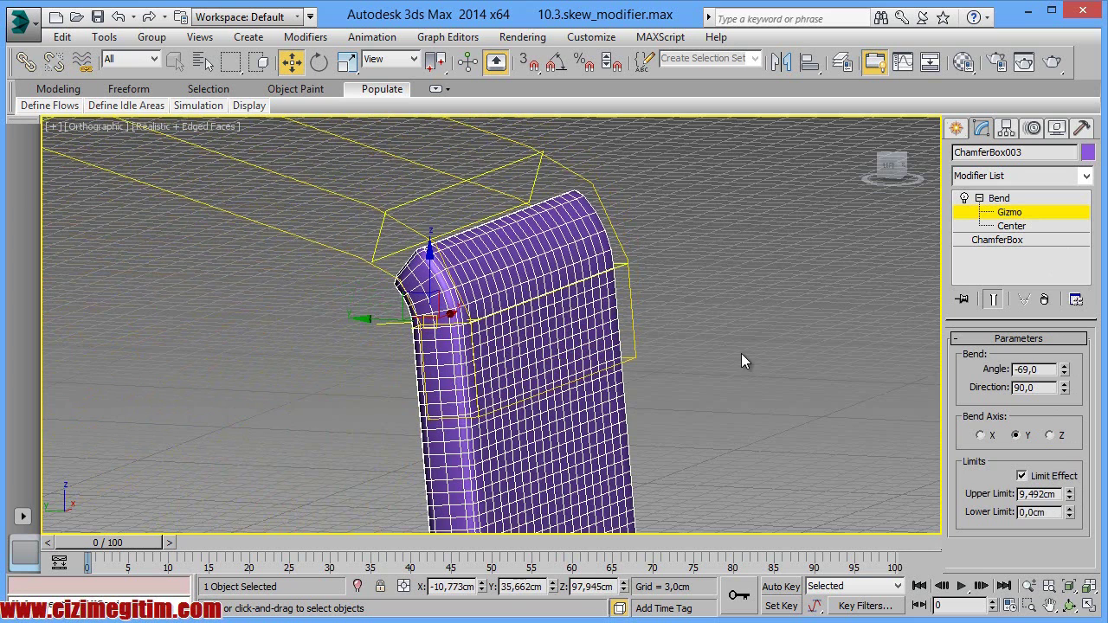
left_click_drag(1064, 372, 1070, 489)
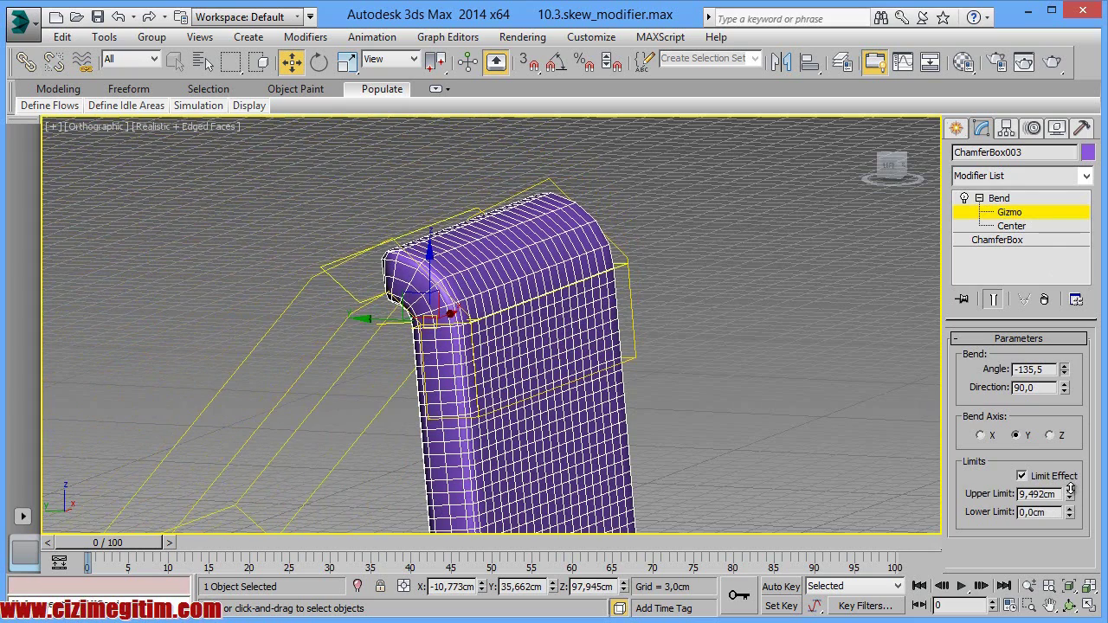
middle_click_drag(704, 439, 711, 374)
mouse_move(1069, 495)
left_mouse_down()
mouse_move(1071, 517)
mouse_move(1071, 507)
left_mouse_up()
Step: Zoom out and orbit around the whole chair to inspect the rolled-over backrest top
scroll(631, 345, "down", 5)
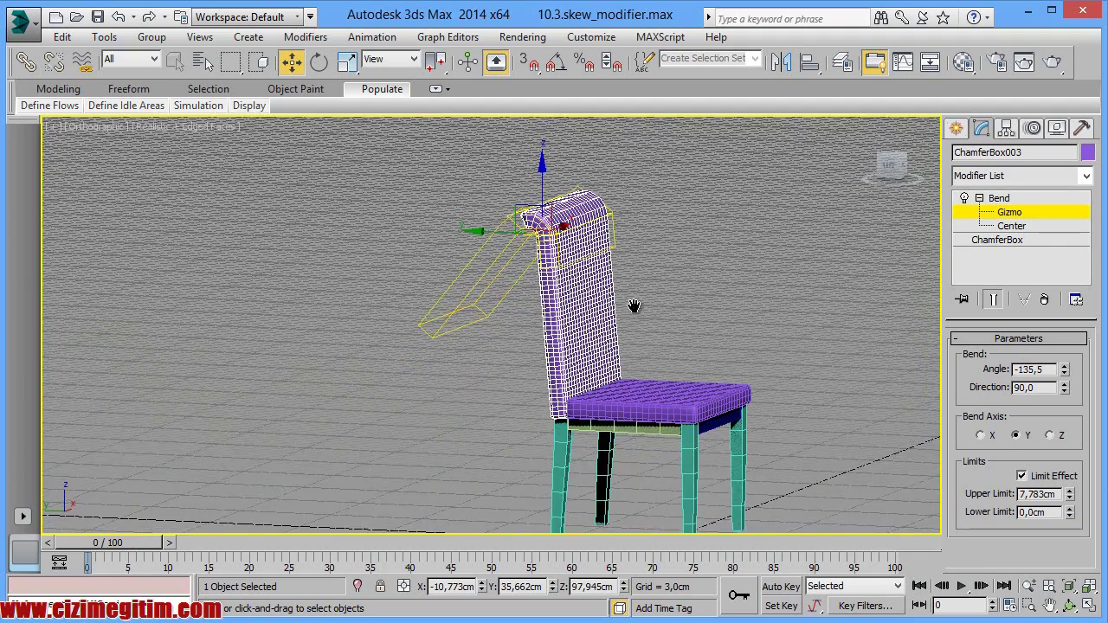
middle_click_drag(793, 390, 681, 319)
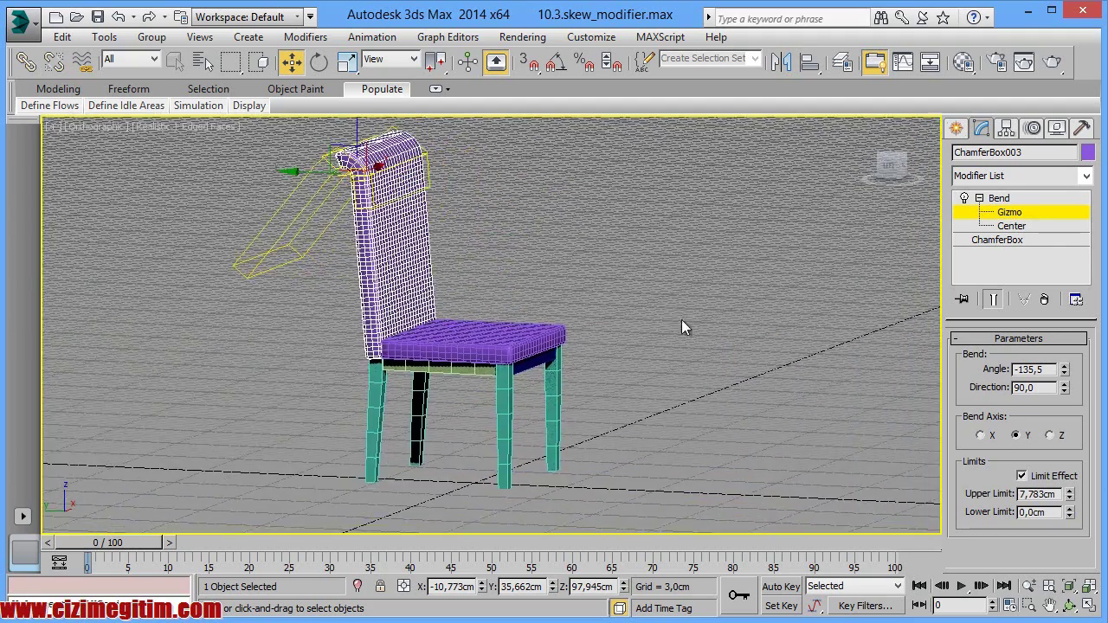
left_click(1004, 198)
scroll(472, 288, "up", 2)
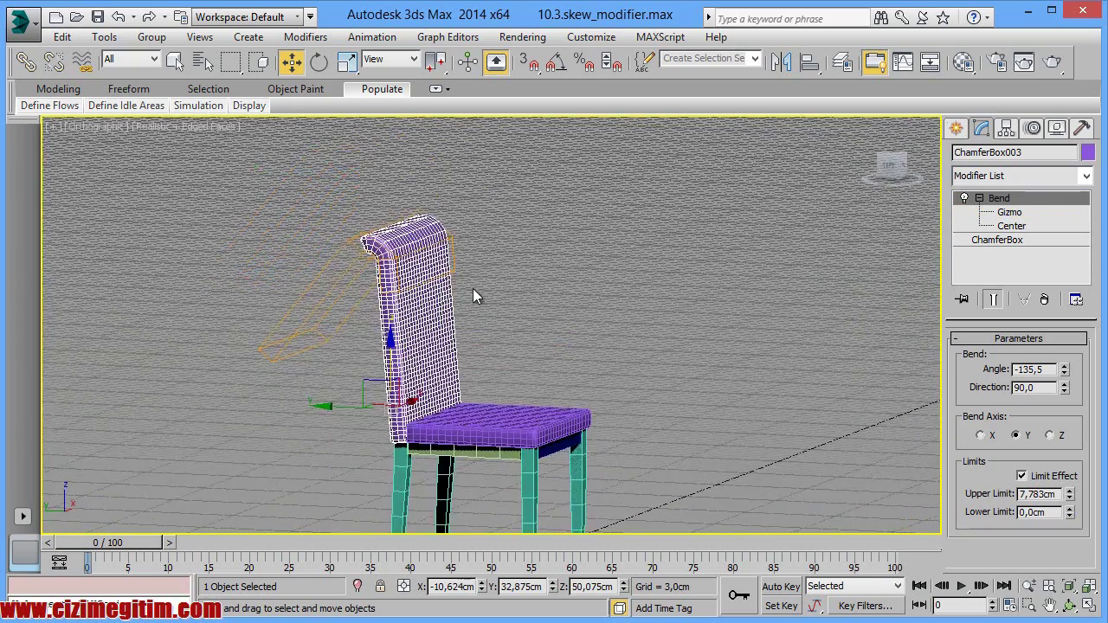
scroll(514, 284, "up", 3)
scroll(516, 283, "down", 3)
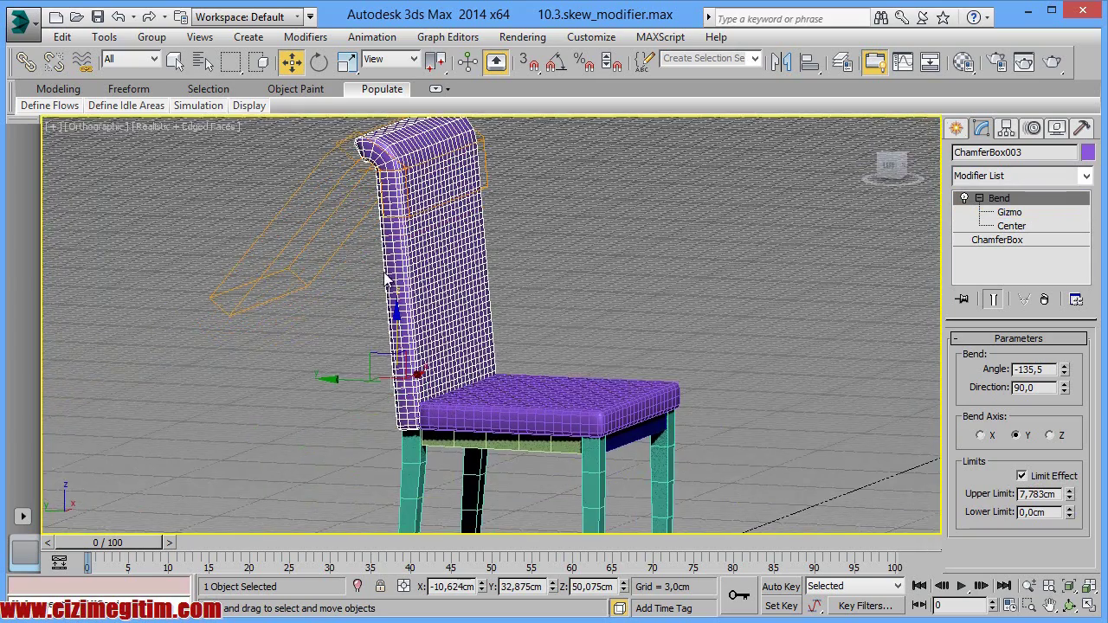
middle_click_drag(463, 272, 454, 285, "alt")
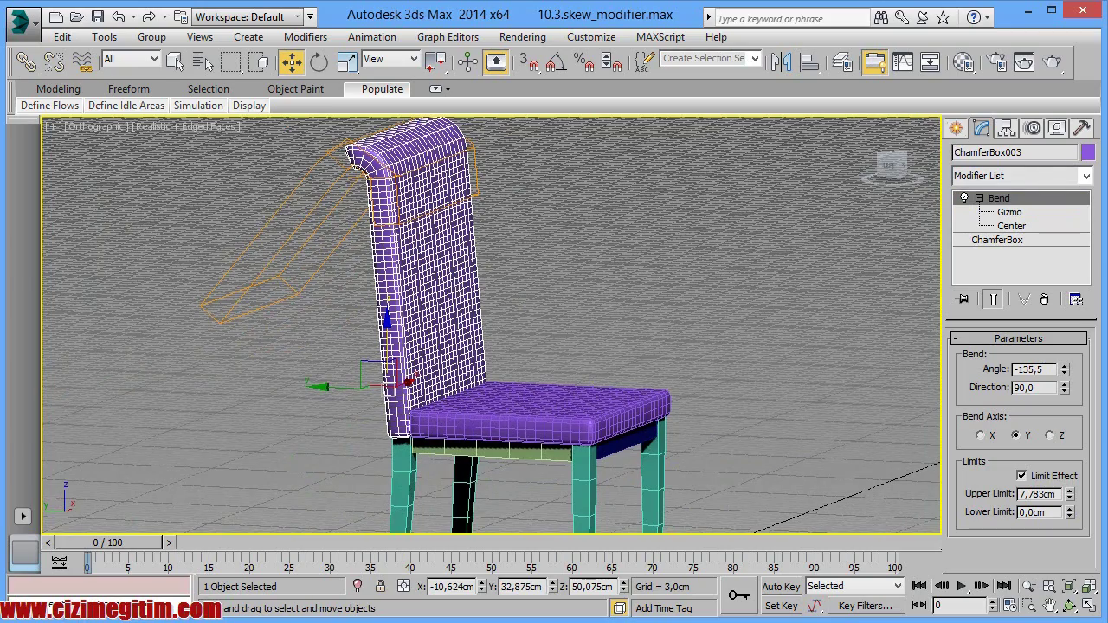
left_click(1070, 606)
mouse_move(639, 452)
left_mouse_down()
mouse_move(506, 417)
mouse_move(444, 421)
mouse_move(640, 432)
mouse_move(545, 432)
left_mouse_up()
key("w")
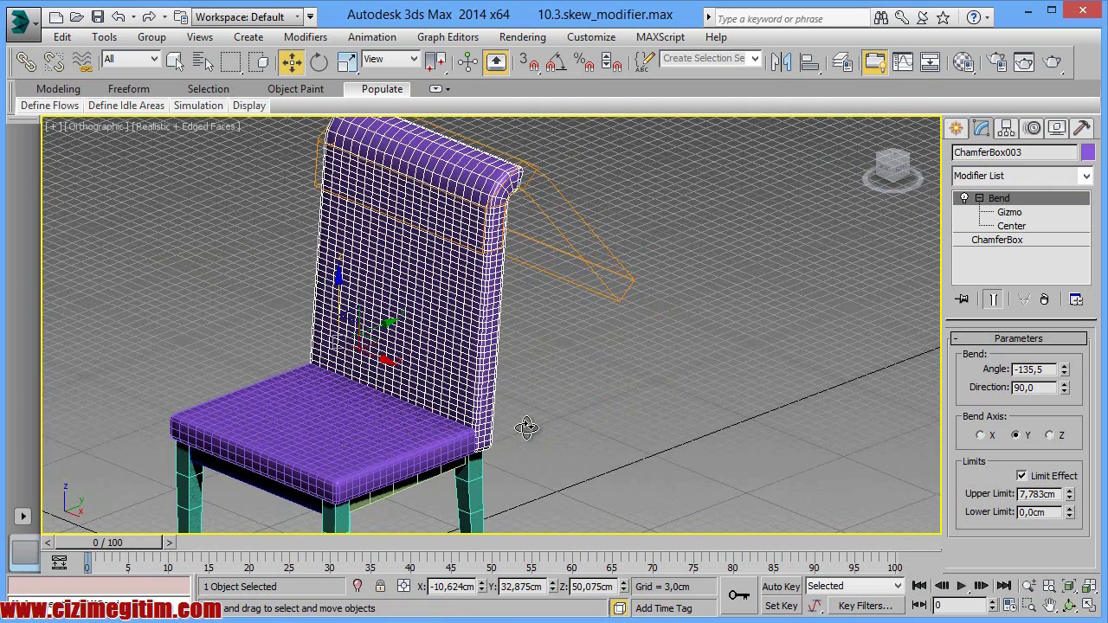